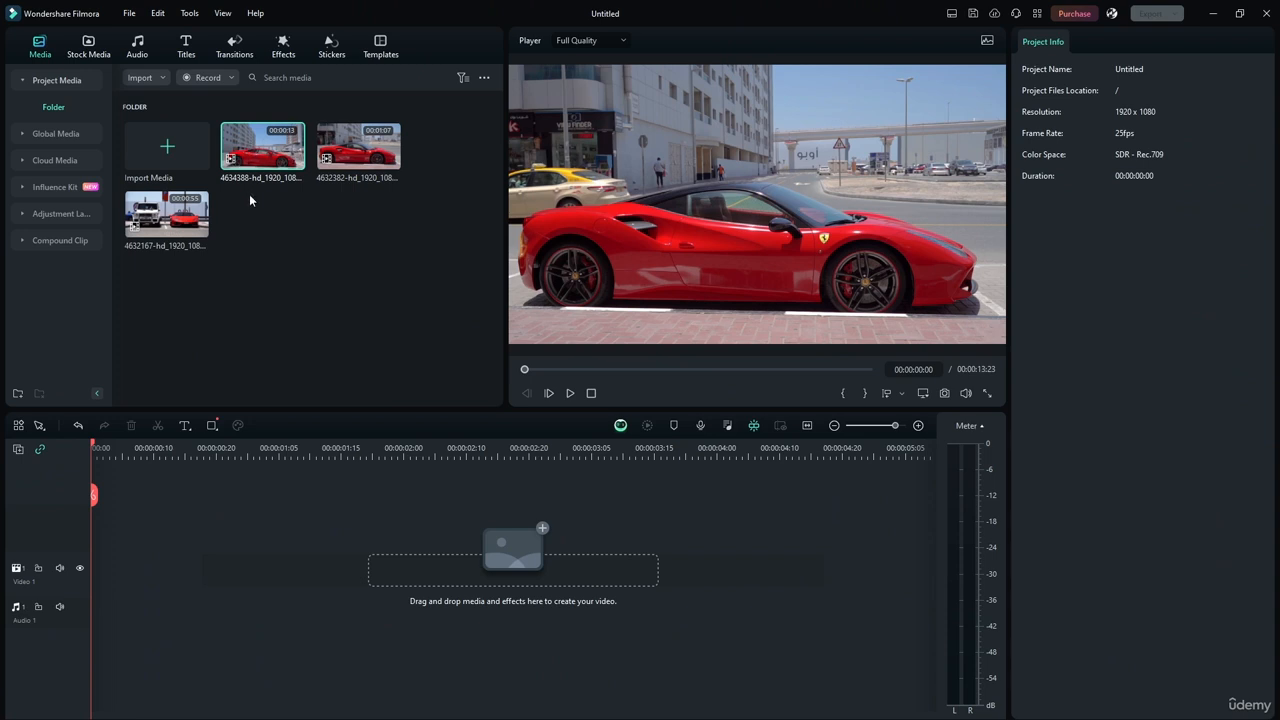
Place the 4632382 car clip at the start of the Video 1 track and trim its end to 10 seconds.
click(167, 218)
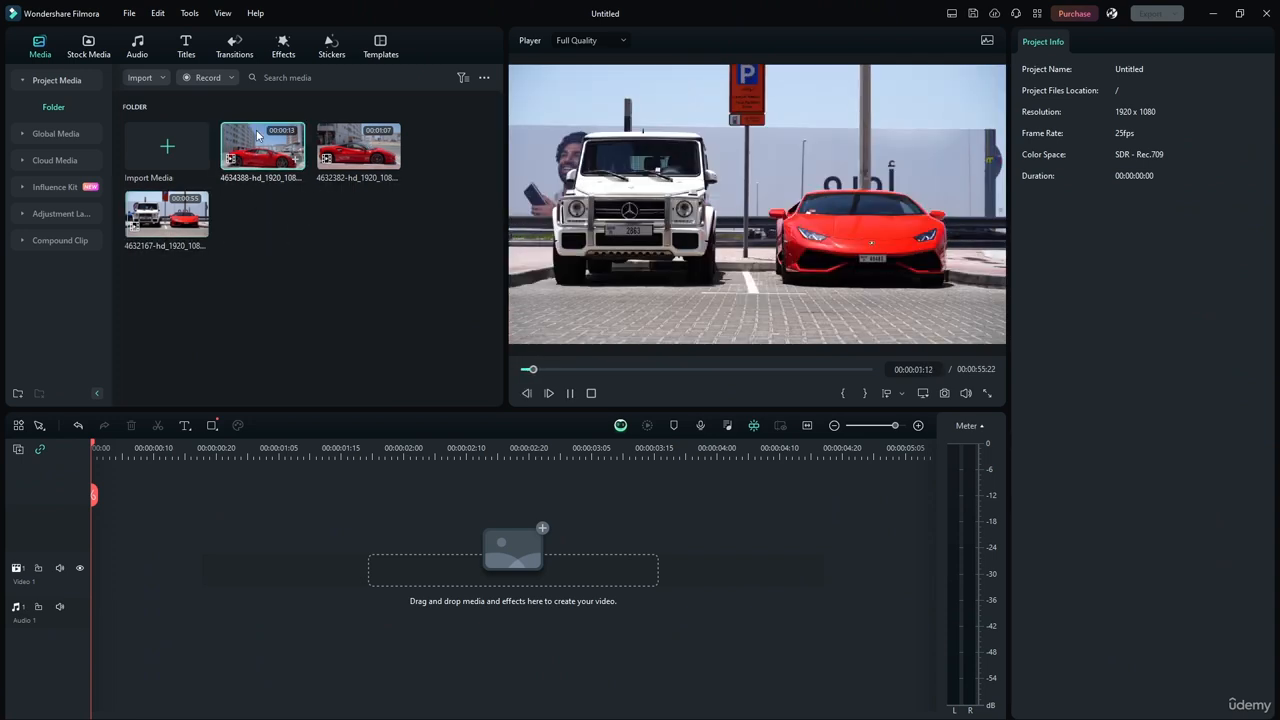
click(366, 148)
drag(350, 175, 120, 570)
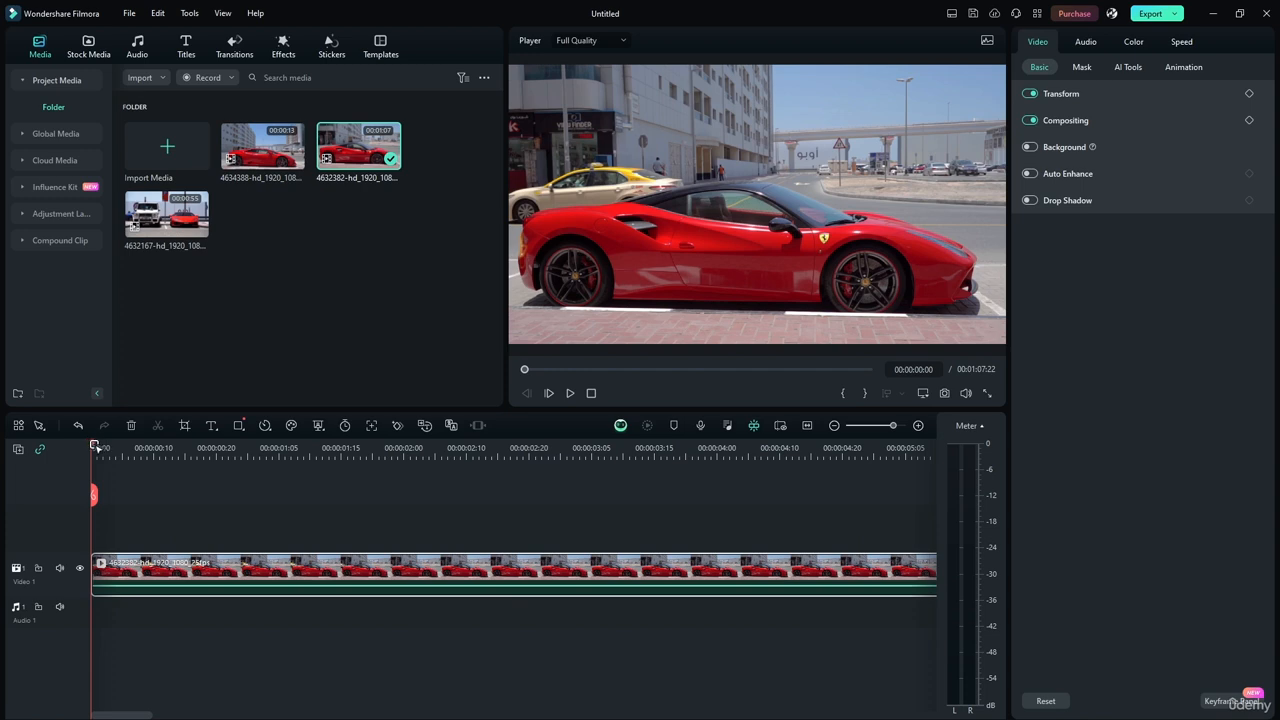
drag(94, 447, 899, 452)
drag(546, 372, 475, 355)
click(808, 427)
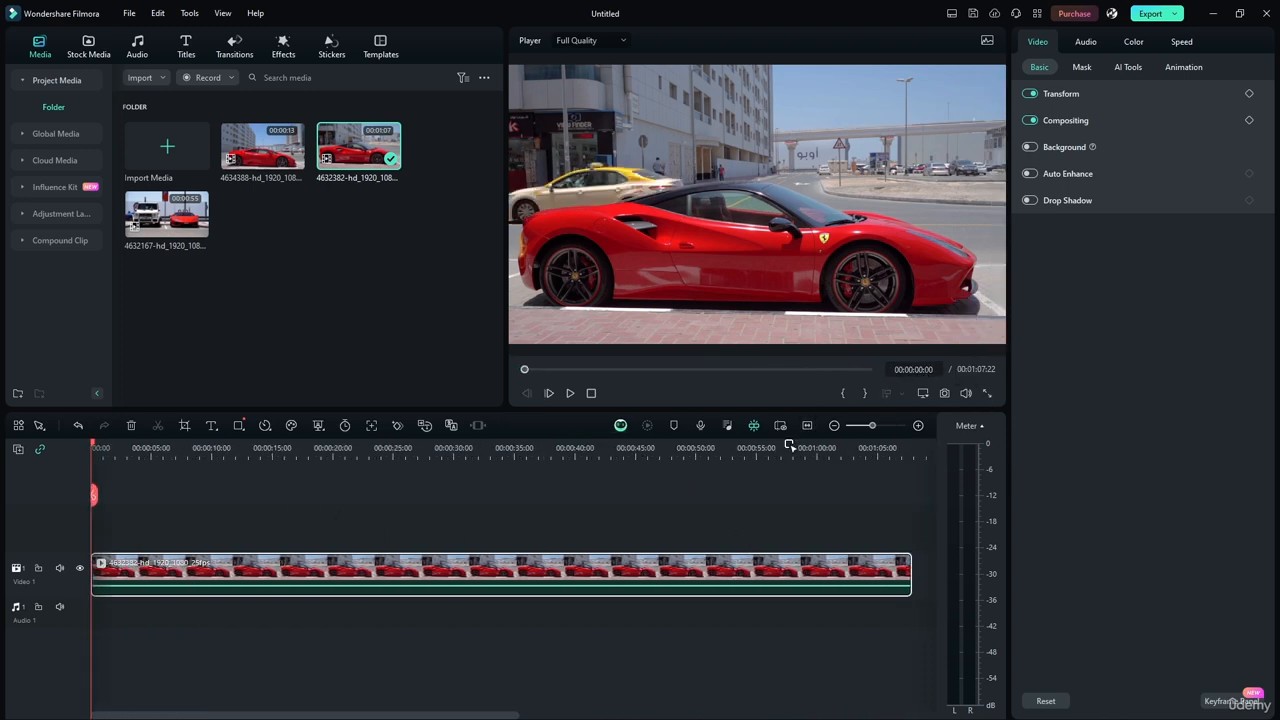
drag(909, 572, 209, 524)
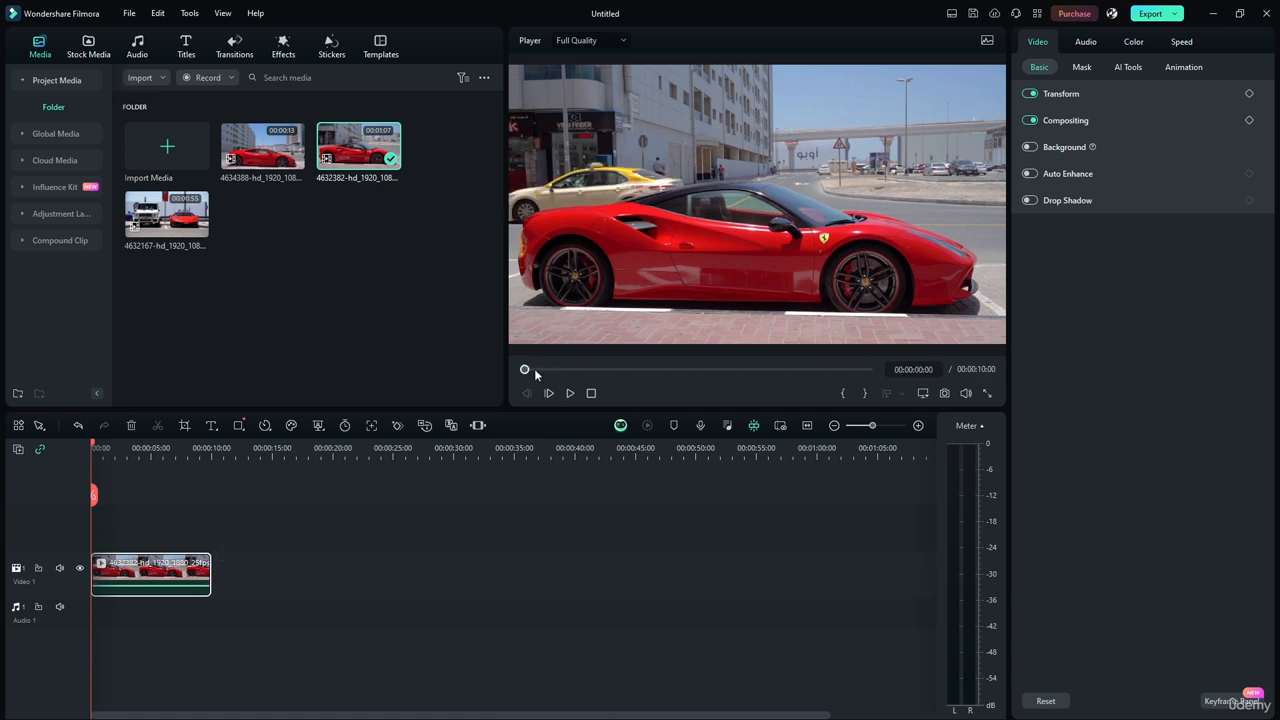
Add the 4632167 clip directly after the first clip and trim it to end at 20 seconds.
drag(170, 233, 381, 570)
click(381, 570)
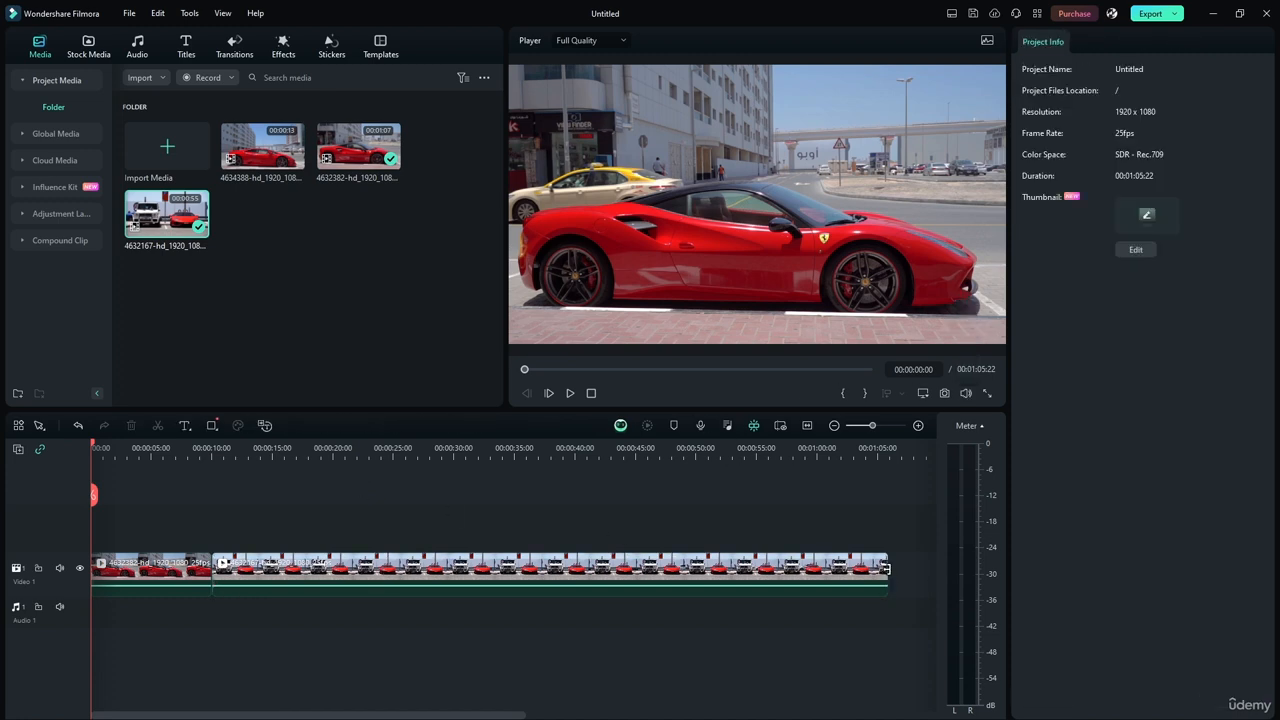
drag(884, 568, 330, 544)
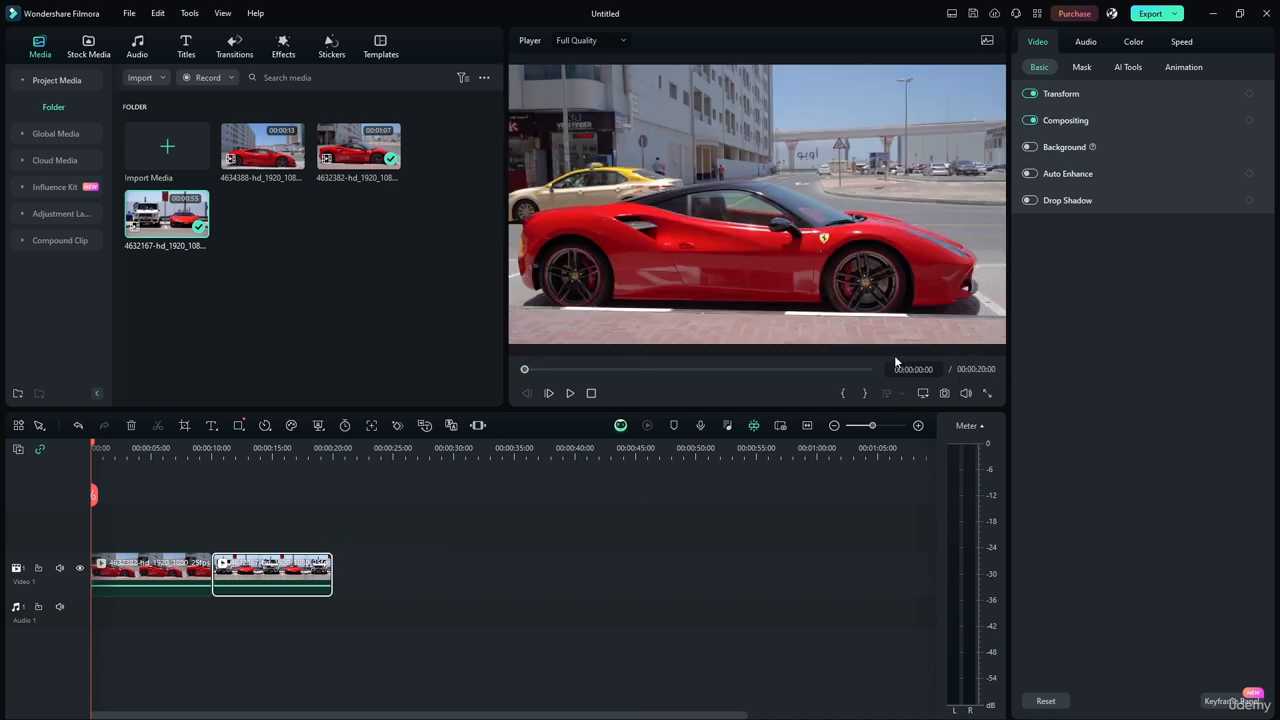
Add the 4634388 clip after the second clip and trim it to end at 30 seconds.
click(245, 152)
drag(347, 472, 420, 572)
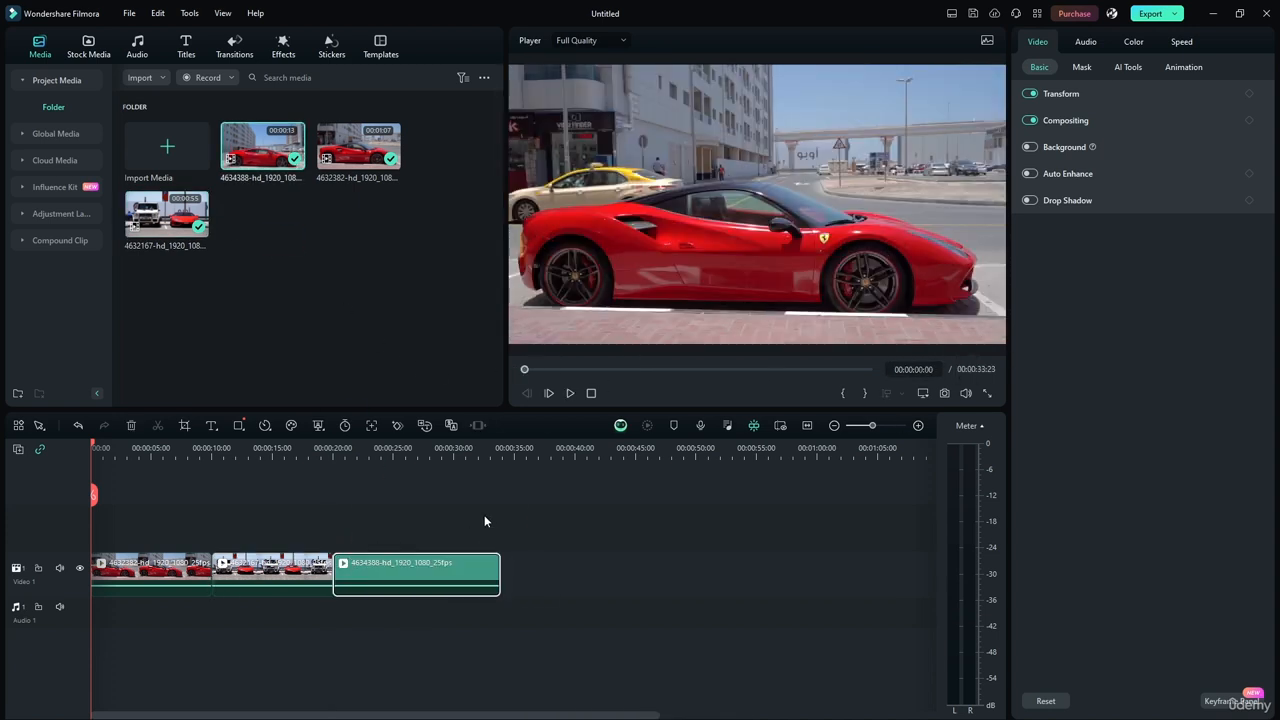
drag(499, 570, 454, 563)
click(562, 495)
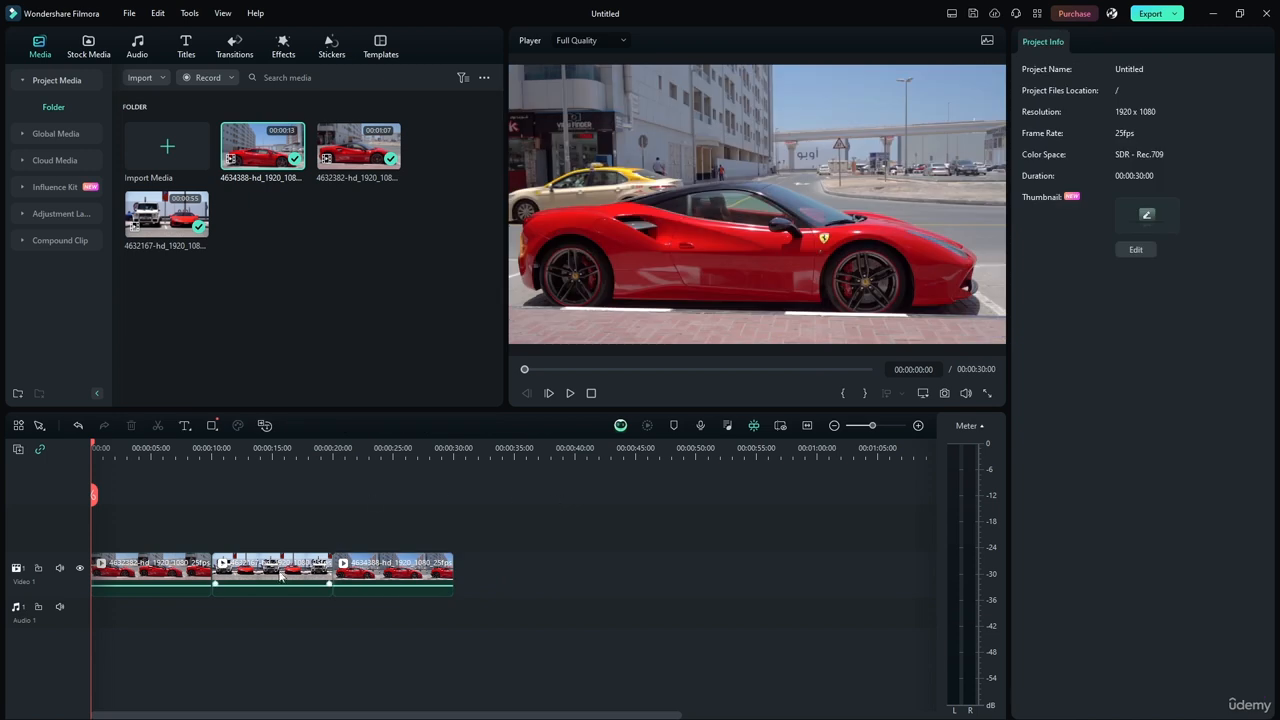
Apply the favorite Dissolve transition at both cuts between the three clips.
click(226, 50)
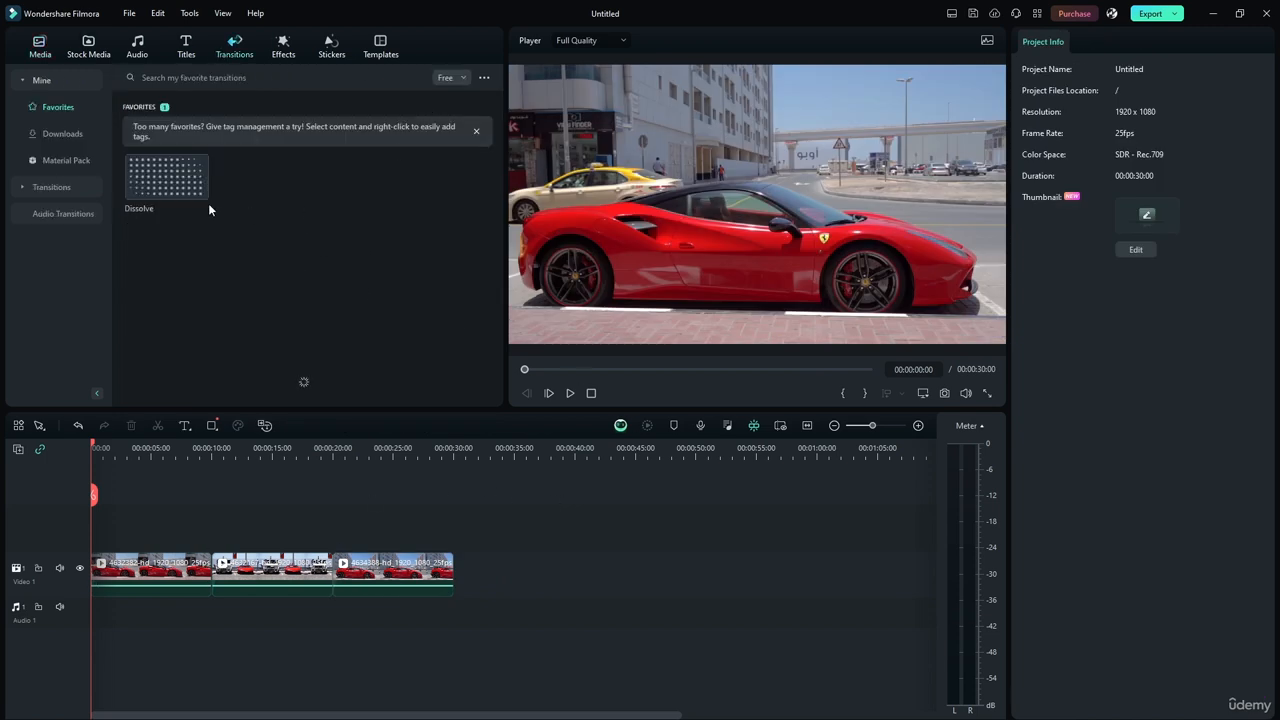
drag(196, 190, 211, 566)
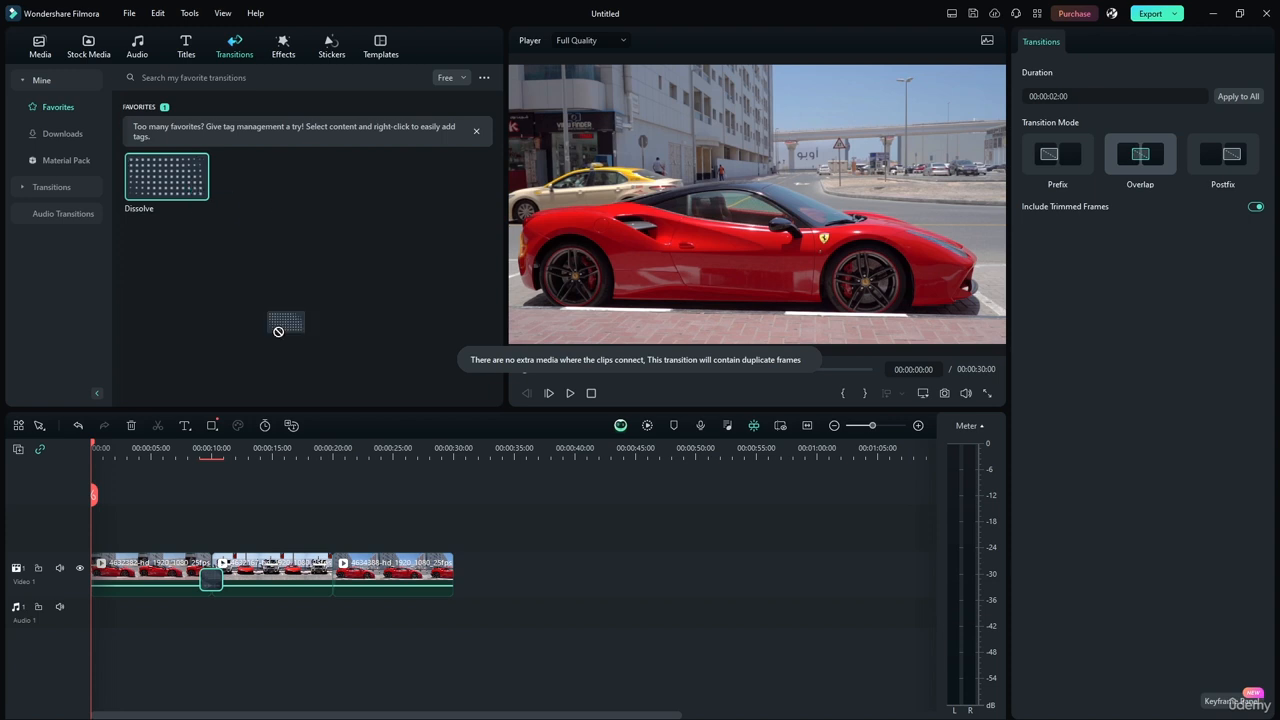
drag(278, 331, 333, 568)
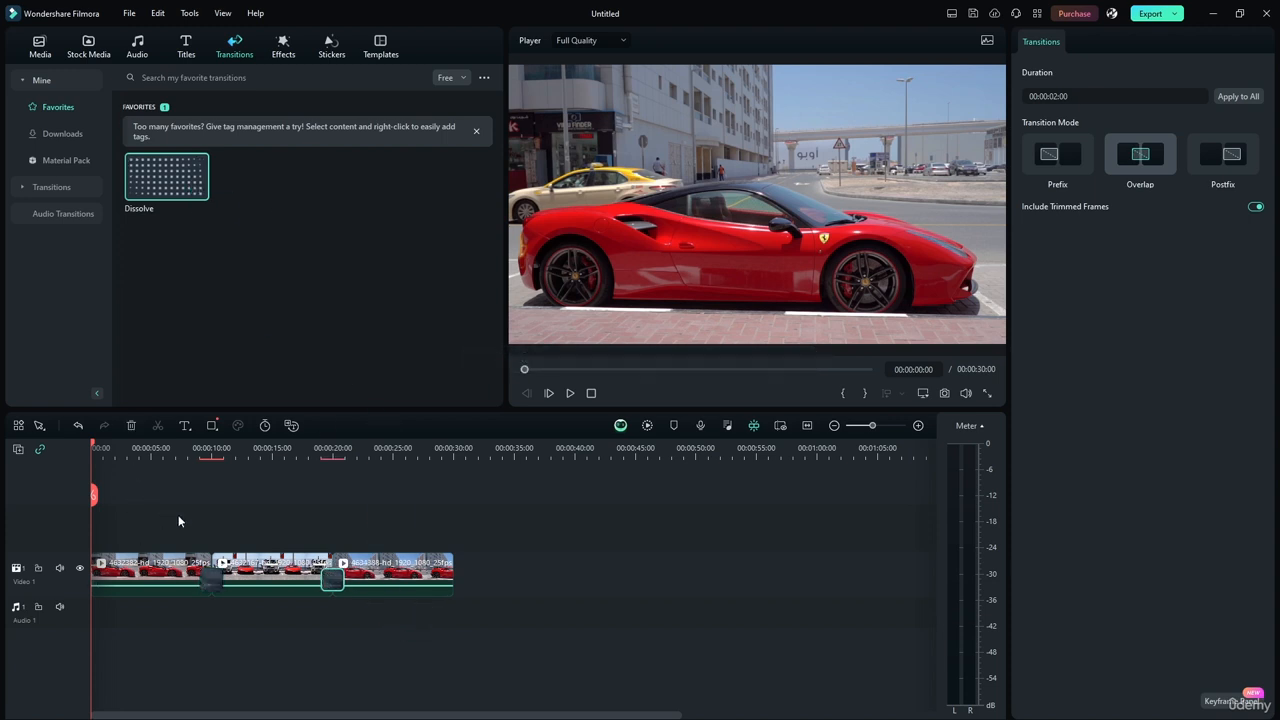
click(179, 521)
Filter the trending effects to free ones, preview RGB Stroke and apply it to the first clip.
click(158, 575)
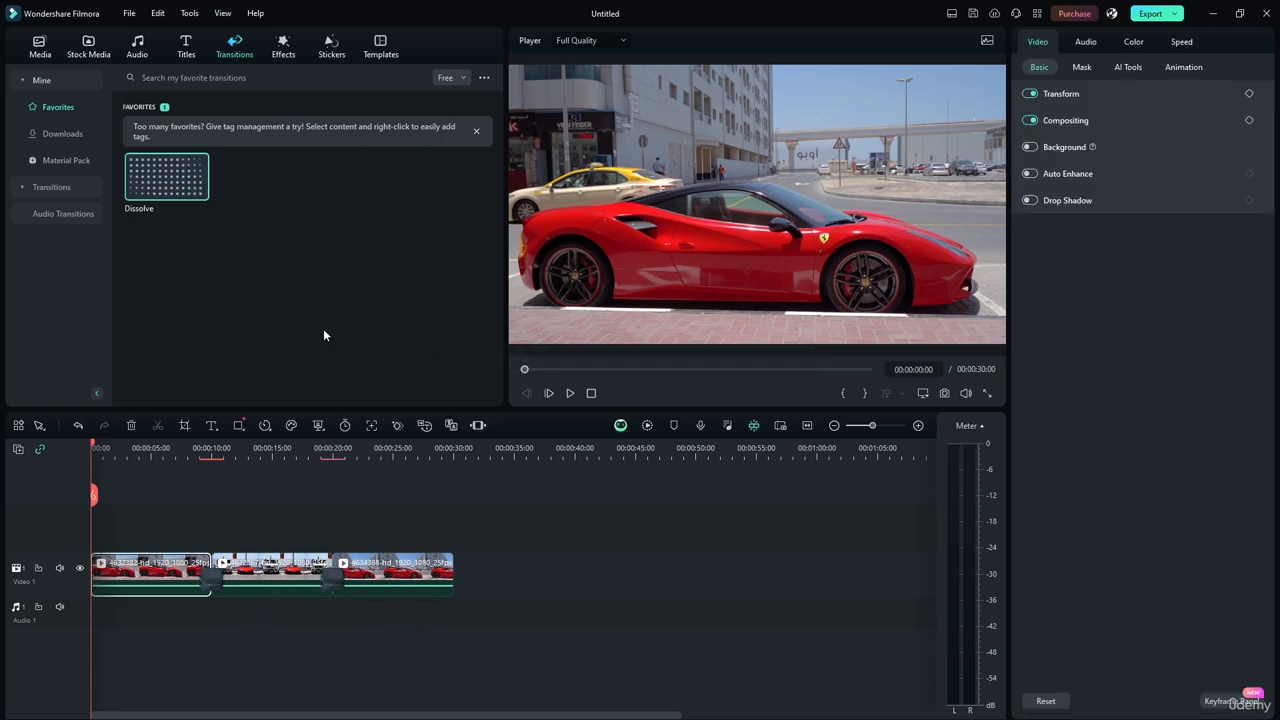
click(283, 46)
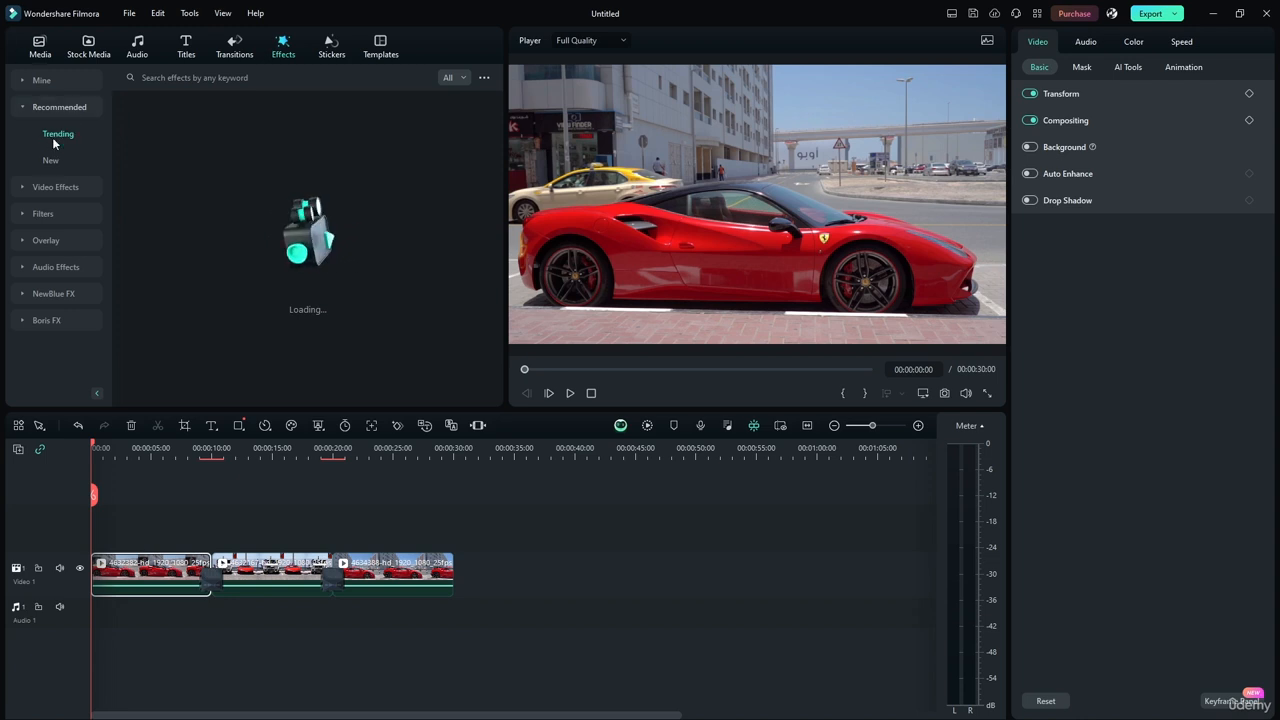
click(458, 78)
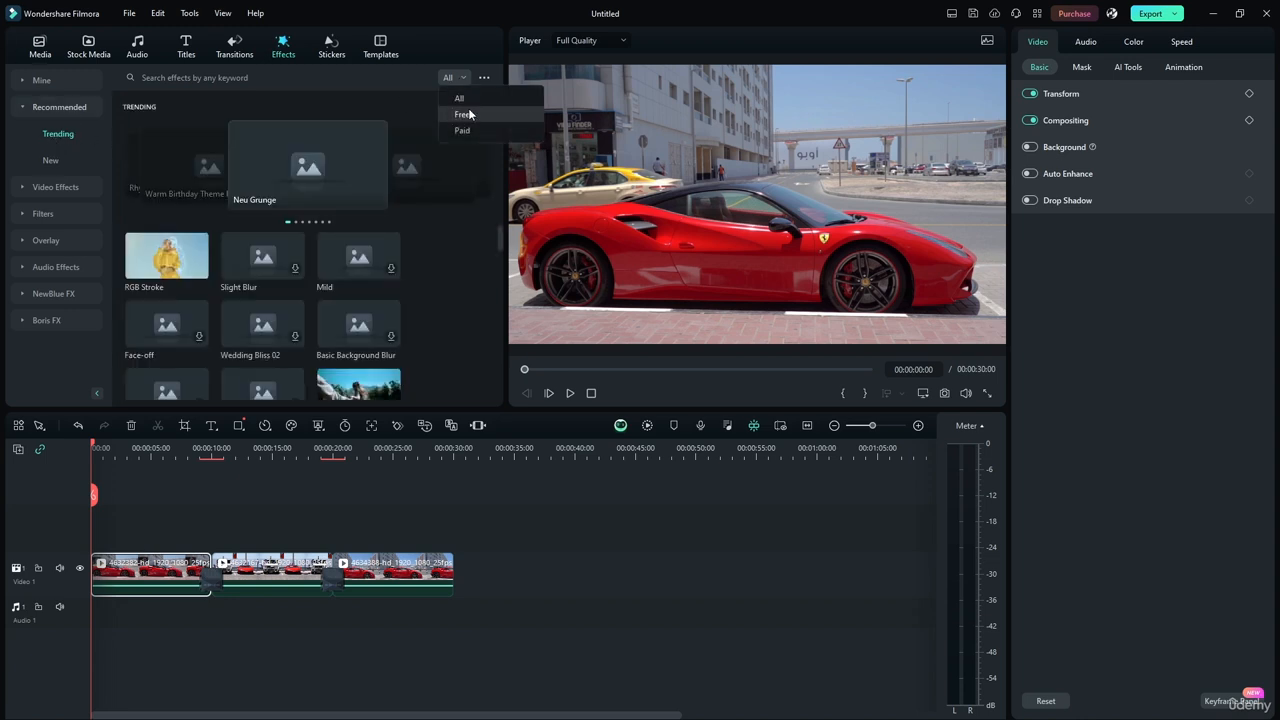
click(466, 114)
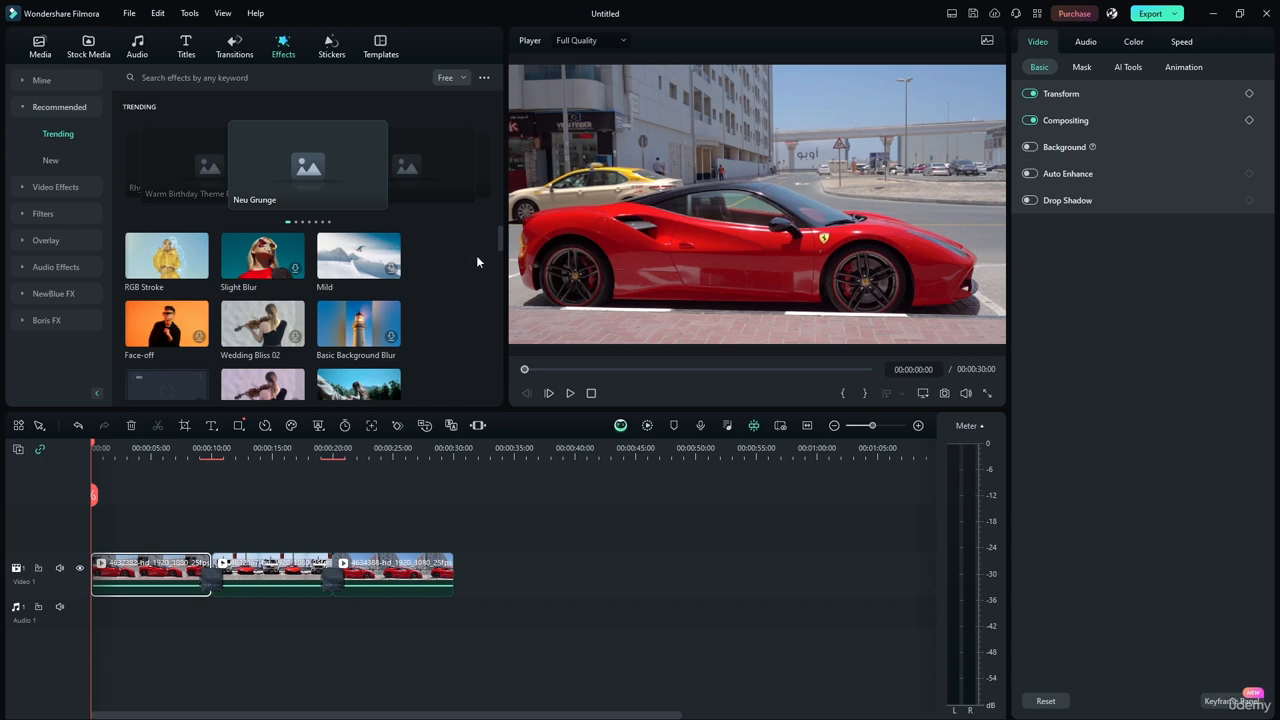
drag(498, 239, 500, 102)
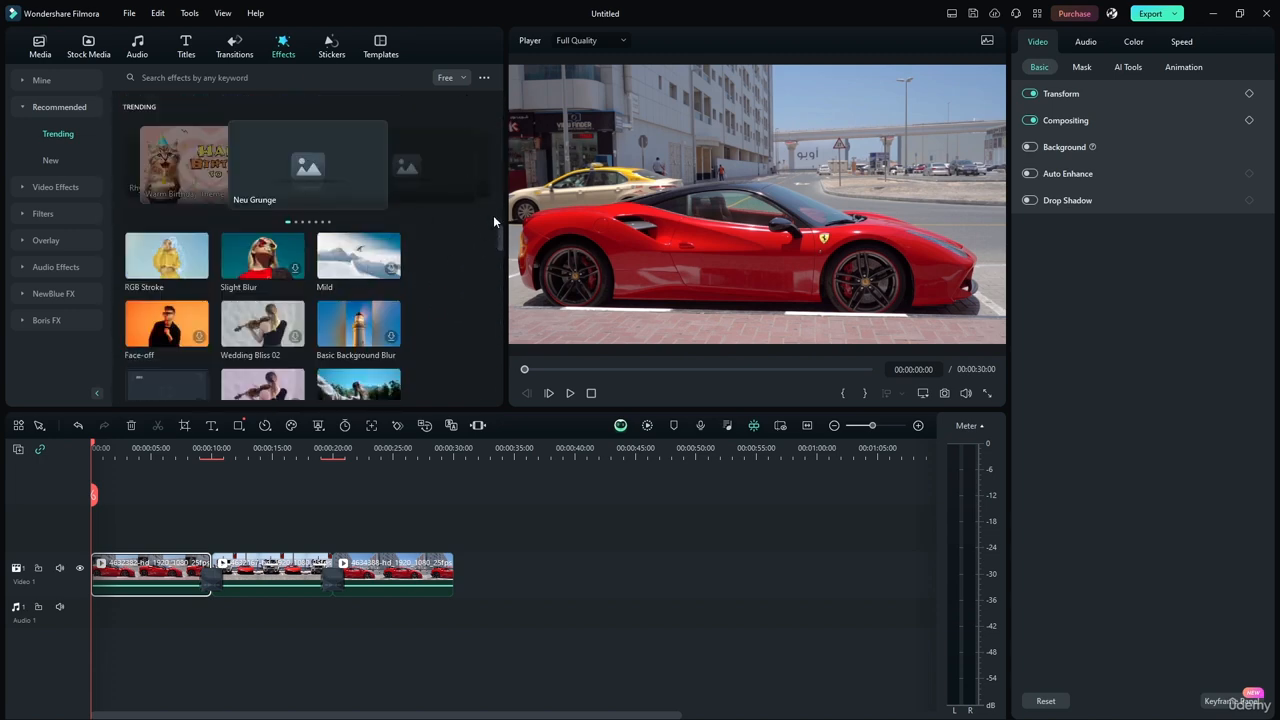
click(155, 262)
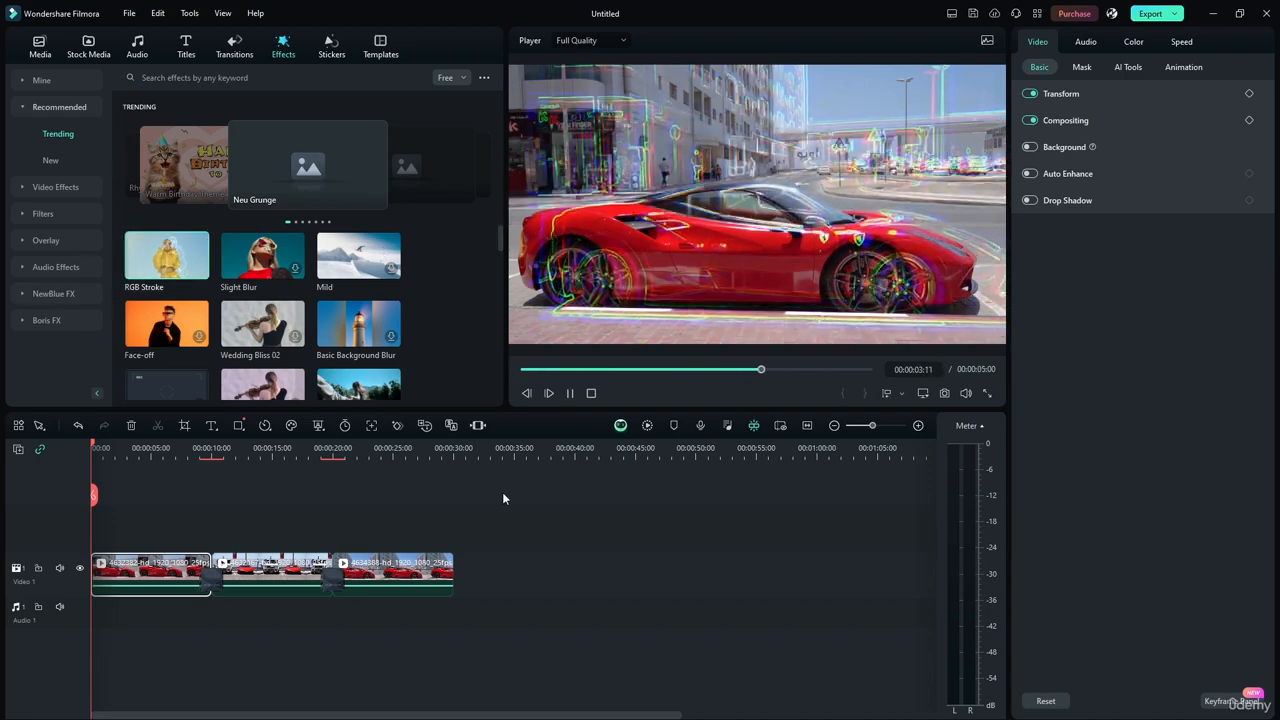
drag(180, 262, 148, 580)
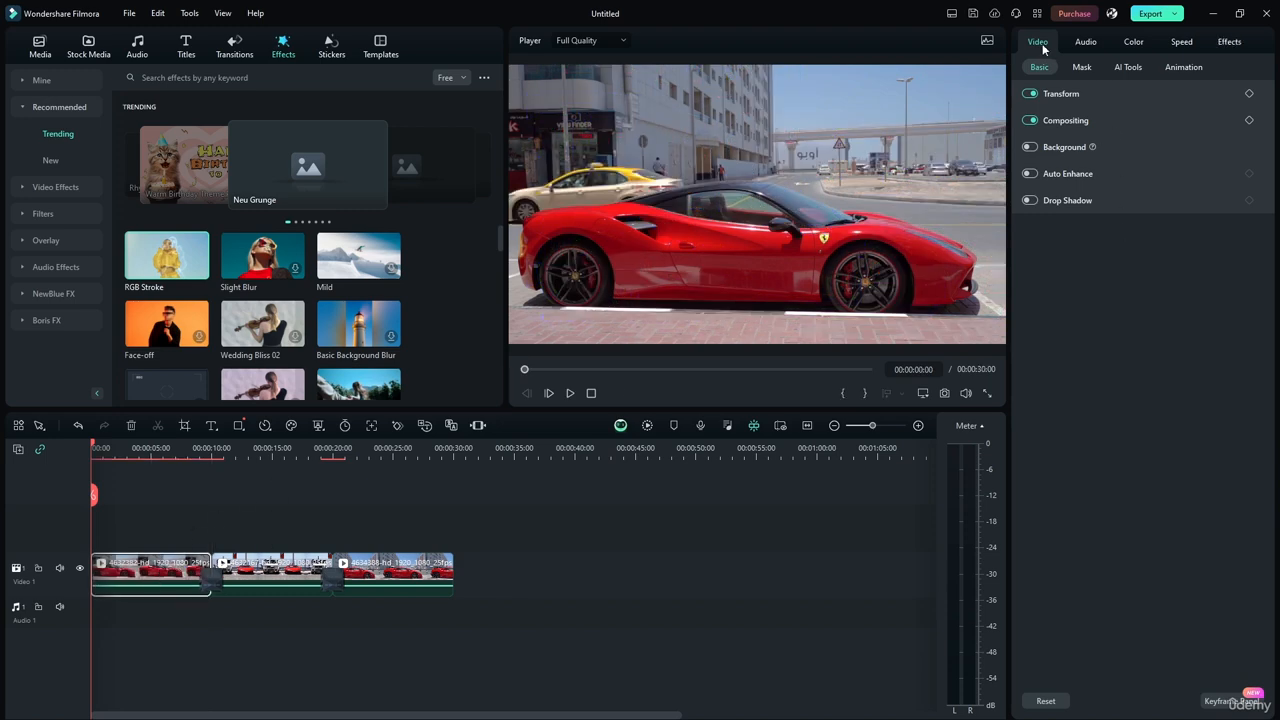
Show the first clip's RGB Stroke settings and play the beginning of the timeline to review the effect.
click(1220, 44)
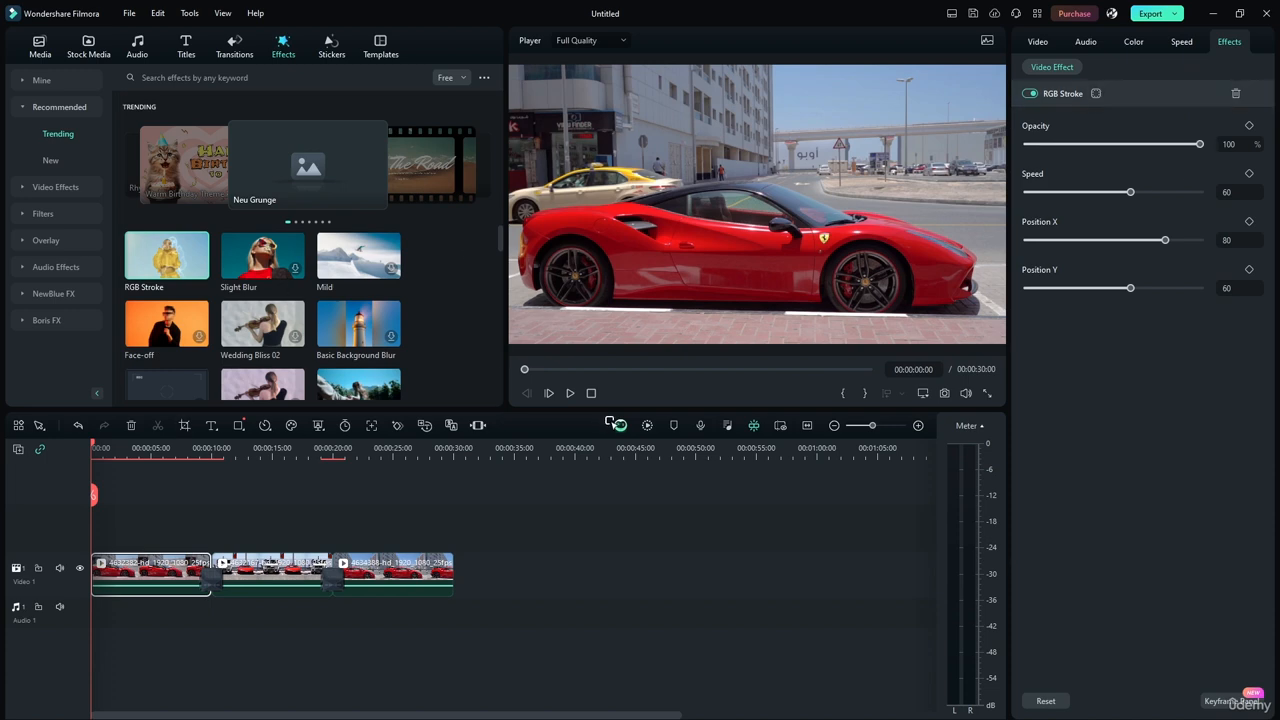
click(569, 394)
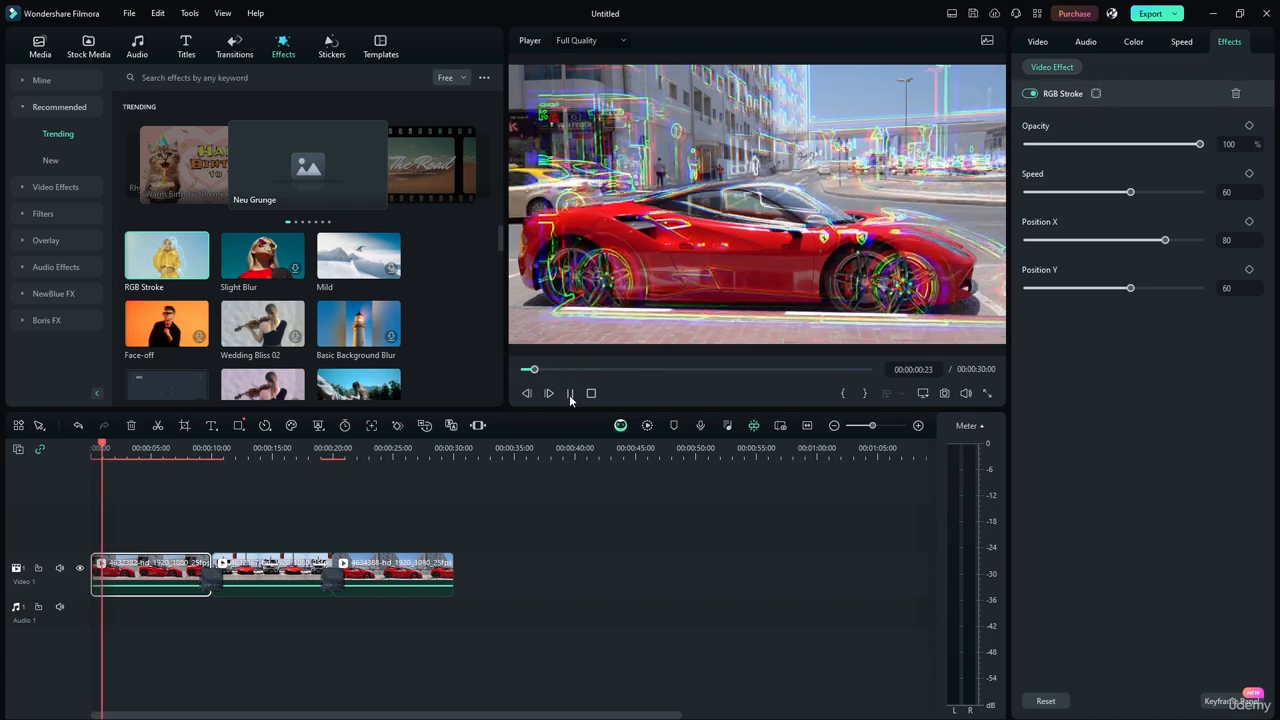
click(569, 394)
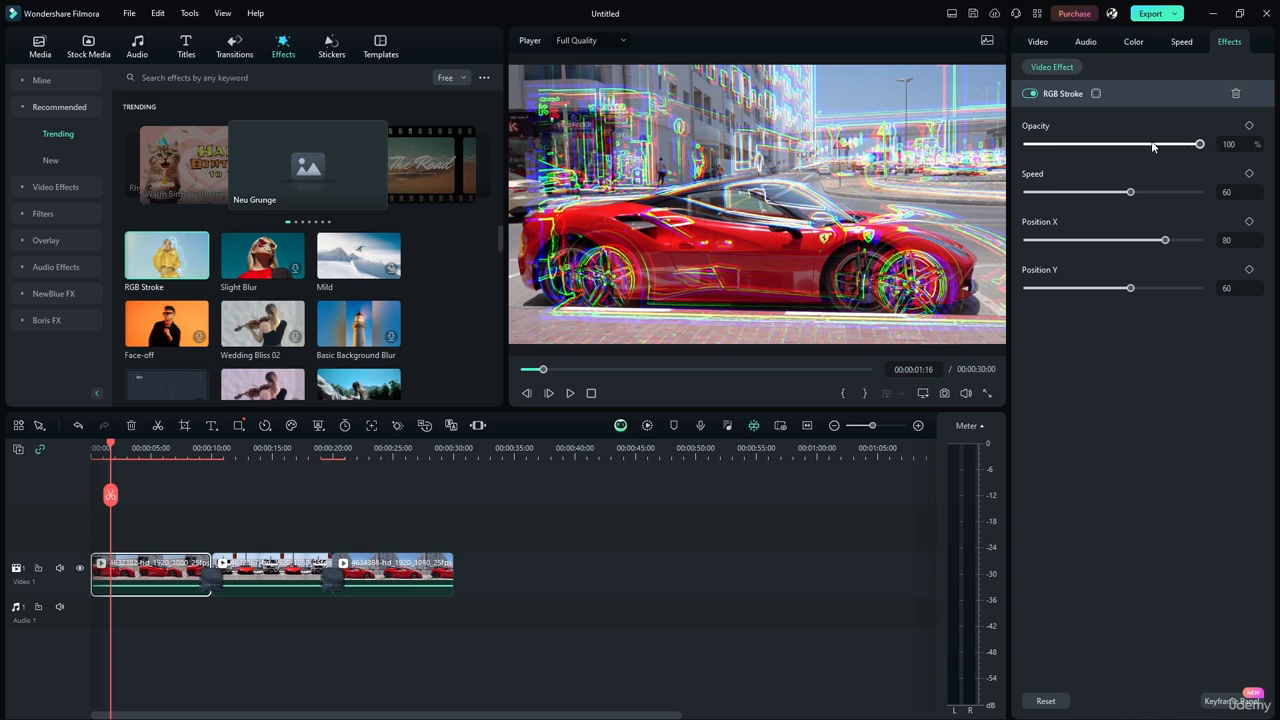
Set the RGB Stroke effect's opacity to 100% and speed to 0, and play the clip to check it.
mouse_move(1189, 147)
mouse_down()
mouse_move(1079, 145)
mouse_move(1241, 151)
mouse_up()
drag(1128, 197, 1006, 197)
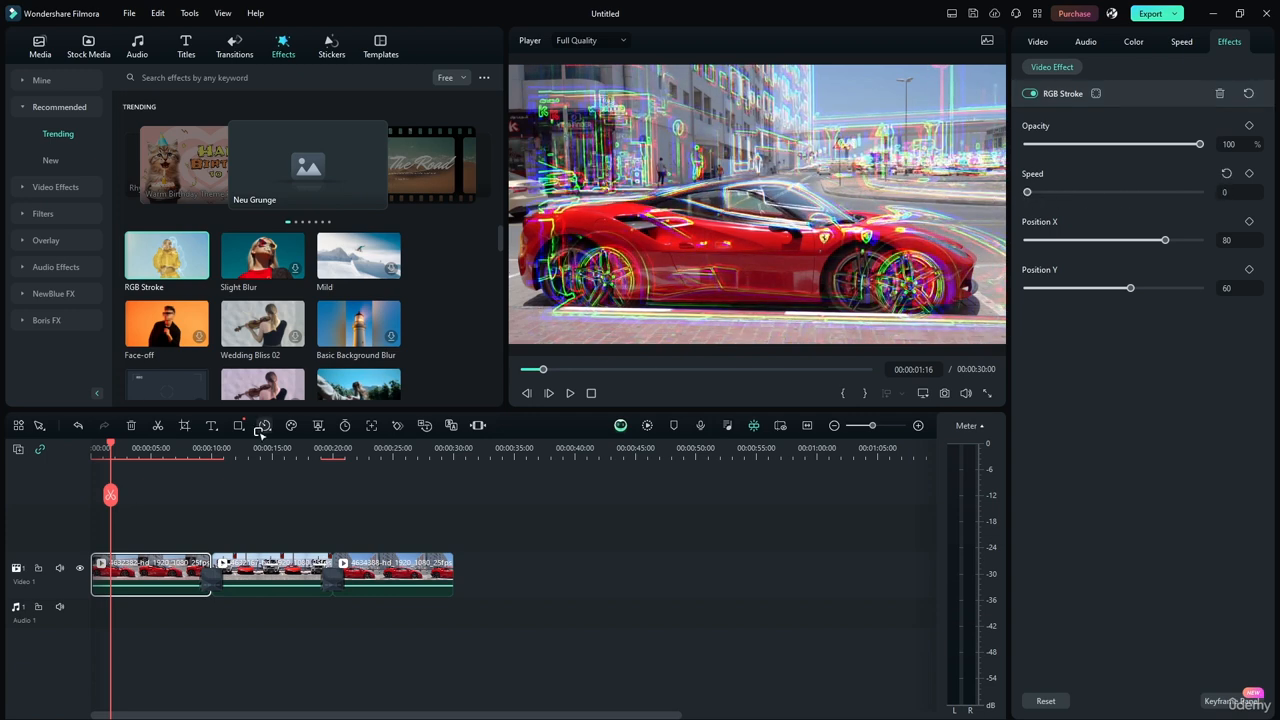
click(571, 393)
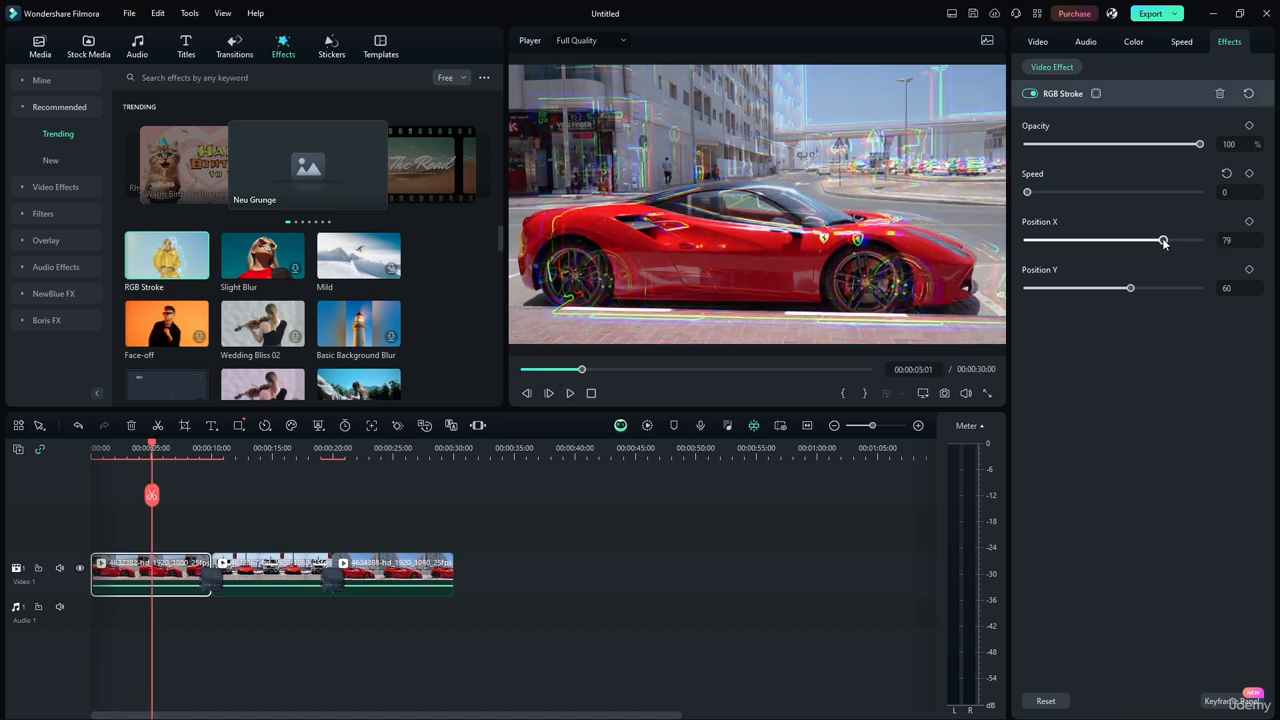
Set the RGB Stroke effect's Position X to 47 and Position Y to 68, checking the result in playback.
drag(1164, 242, 1111, 241)
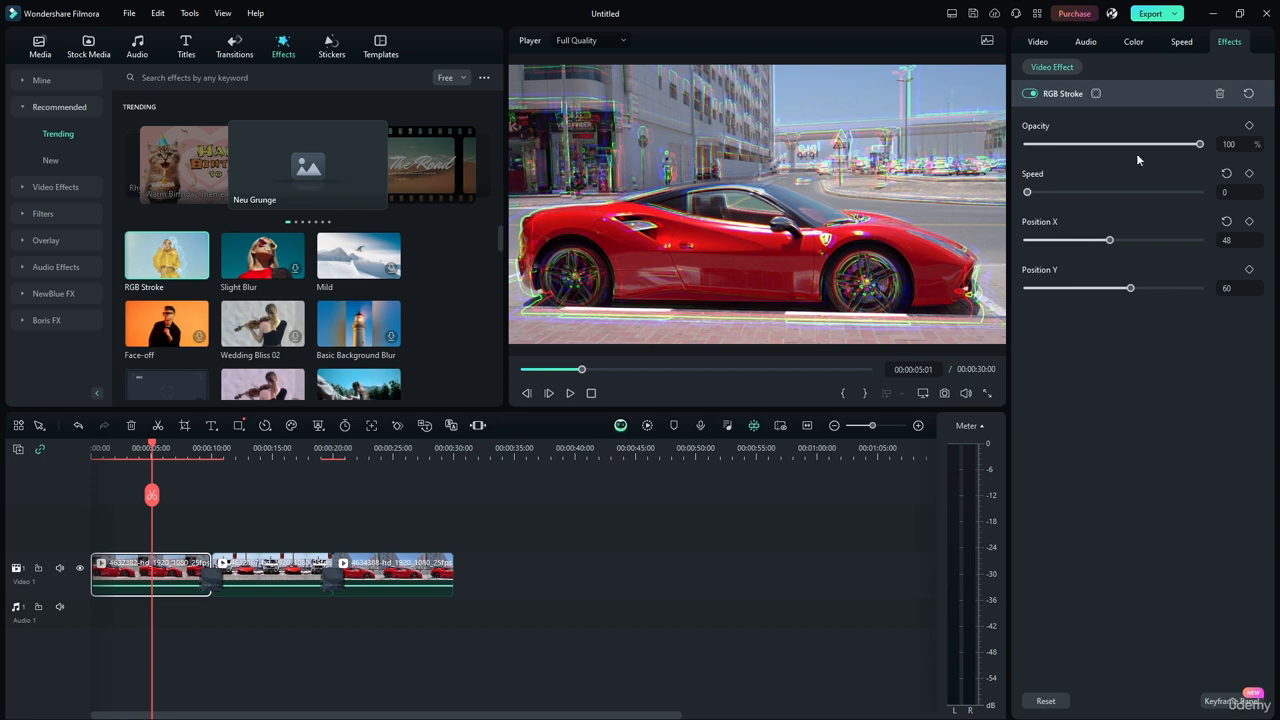
click(573, 397)
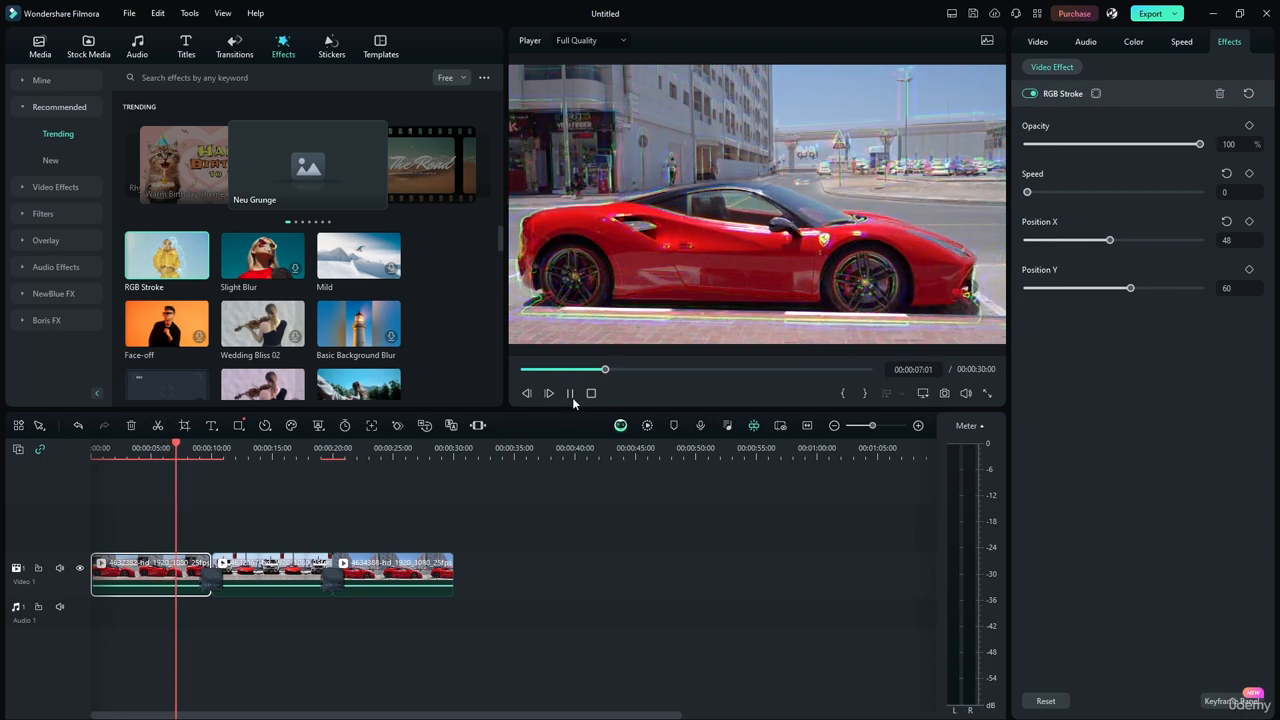
click(571, 395)
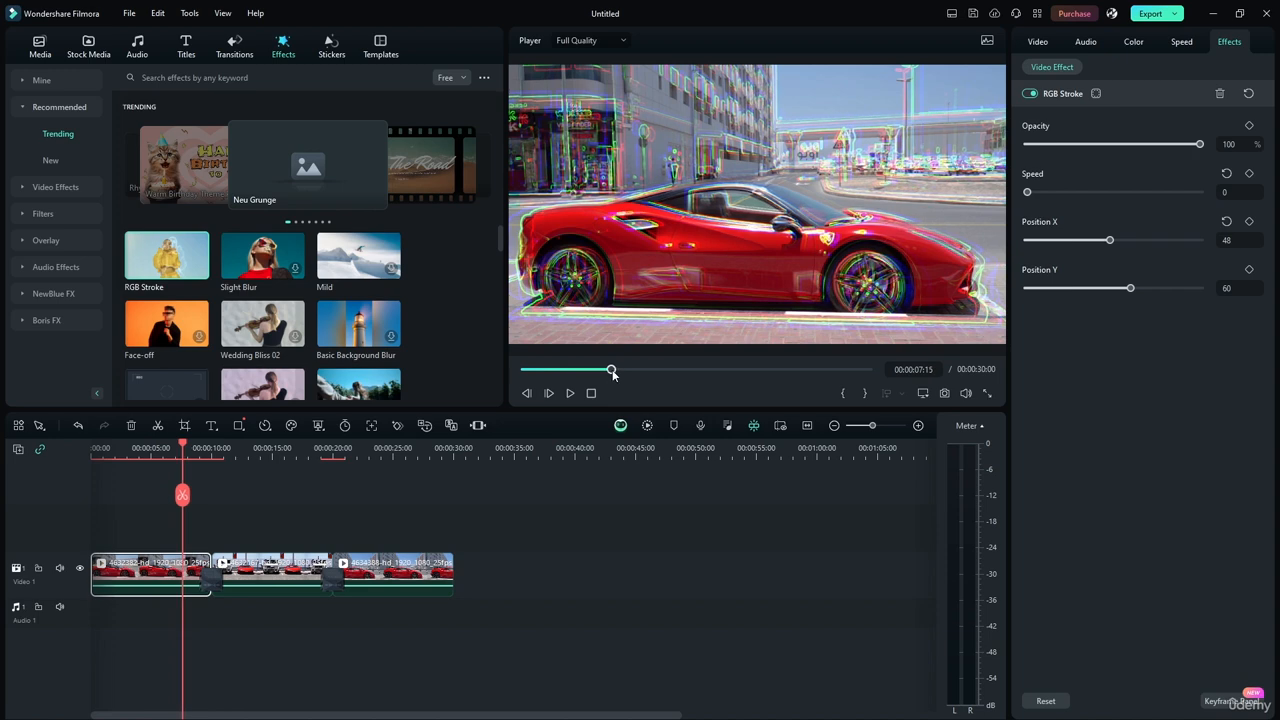
drag(611, 370, 606, 371)
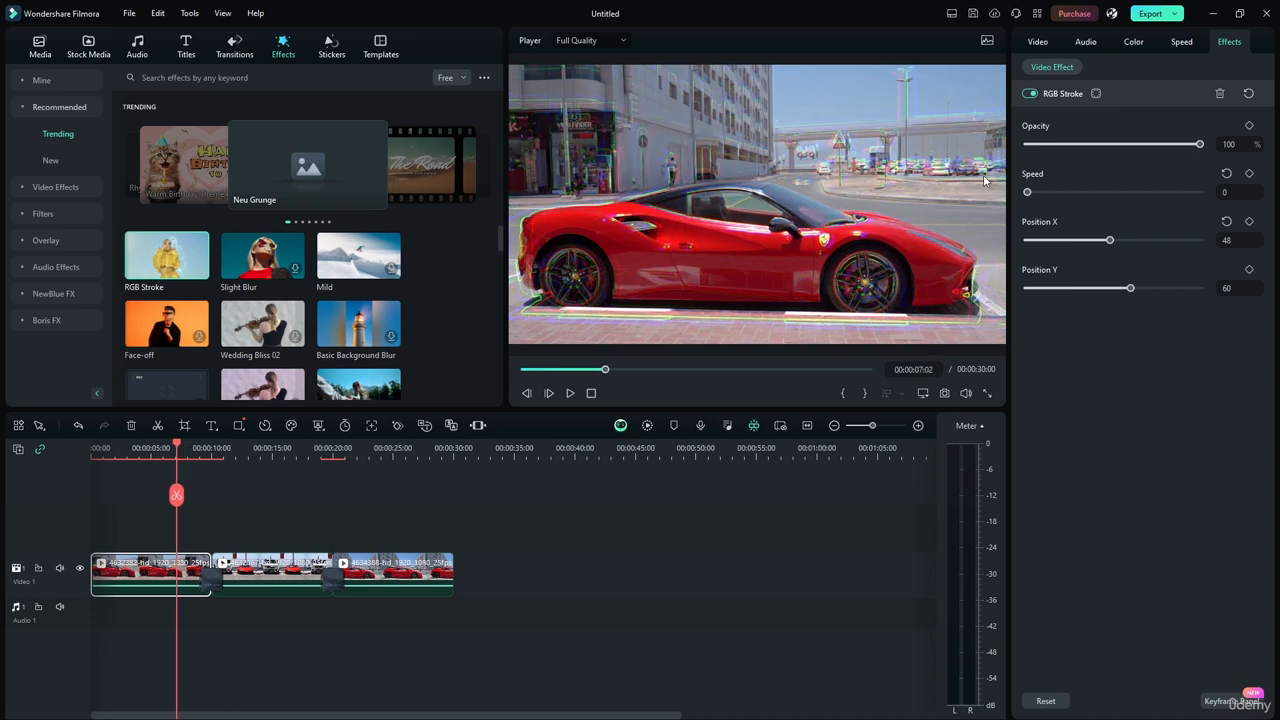
drag(1111, 241, 1107, 241)
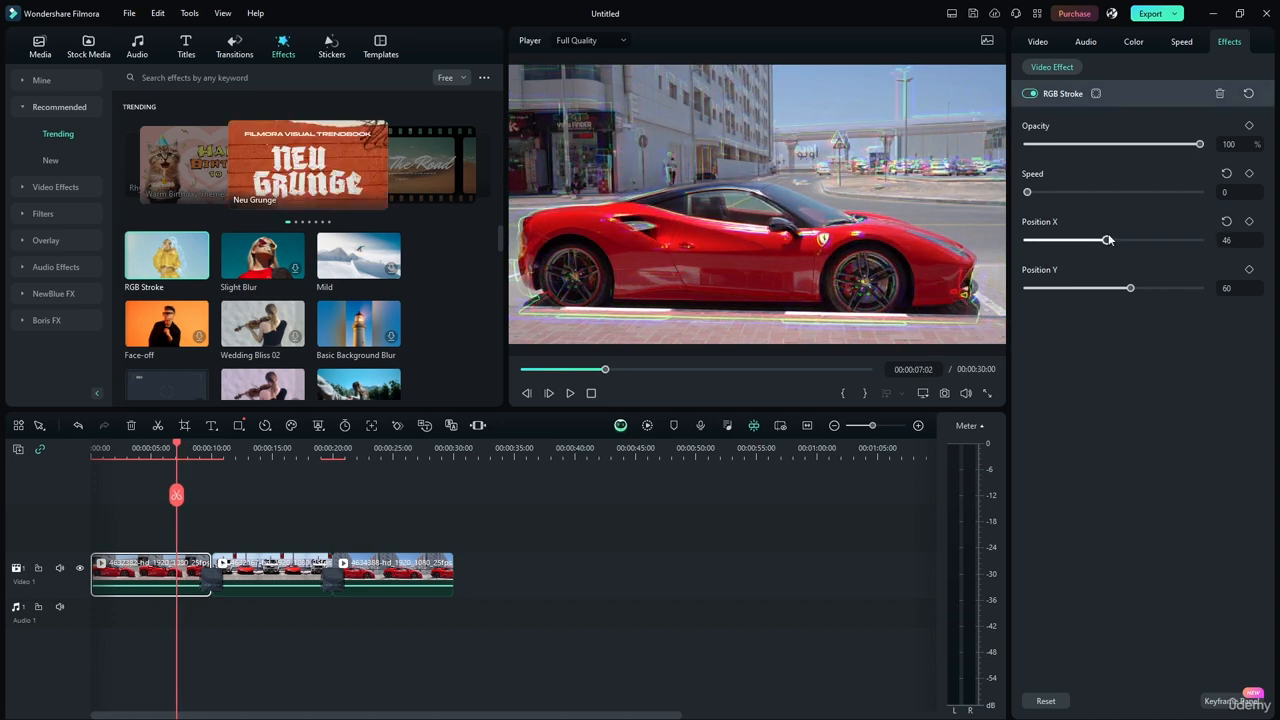
mouse_move(1130, 289)
mouse_down()
mouse_move(1108, 289)
mouse_move(1164, 289)
mouse_move(1145, 288)
mouse_up()
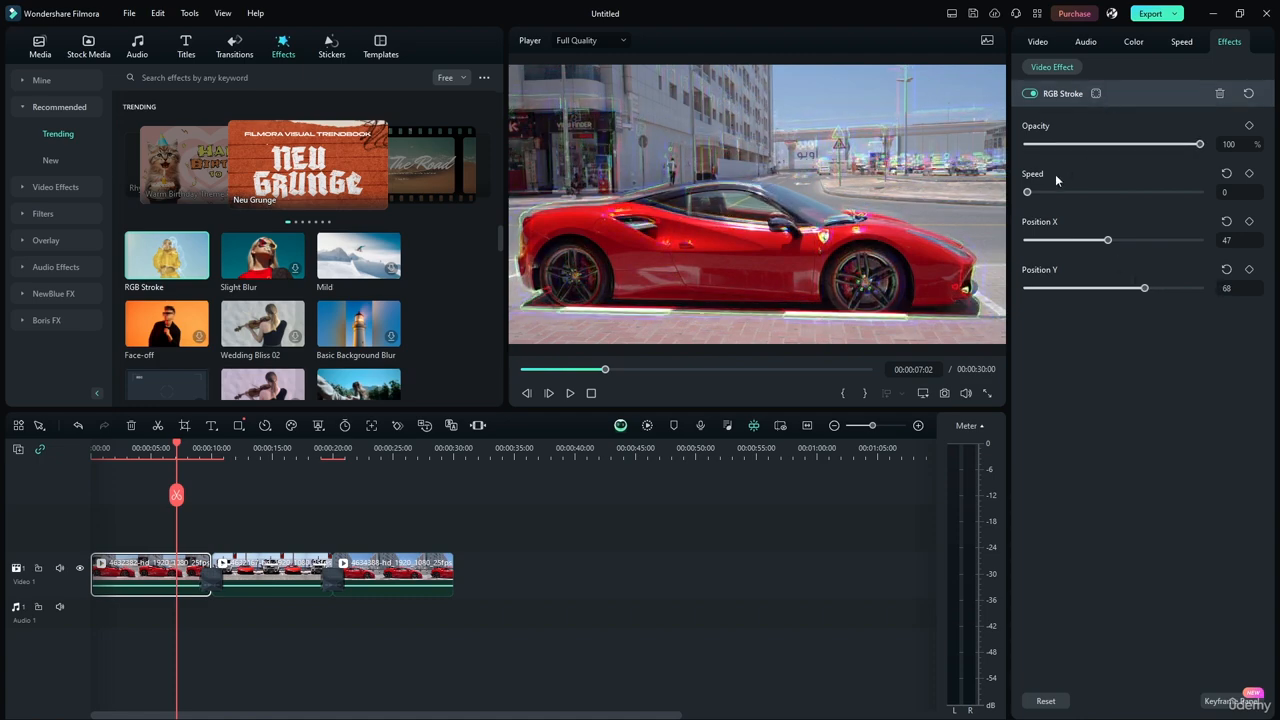
Set the RGB Stroke effect's speed to 100 and play the first clip from its start.
drag(1027, 192, 1200, 193)
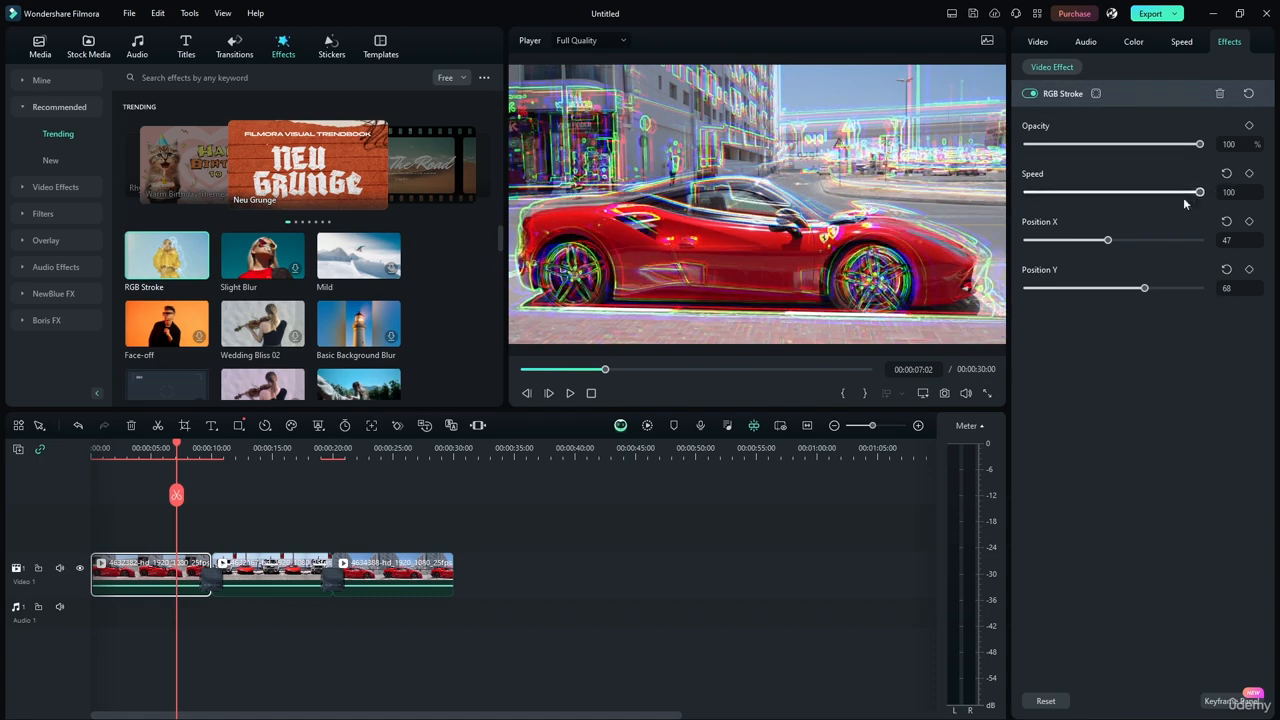
drag(178, 445, 90, 451)
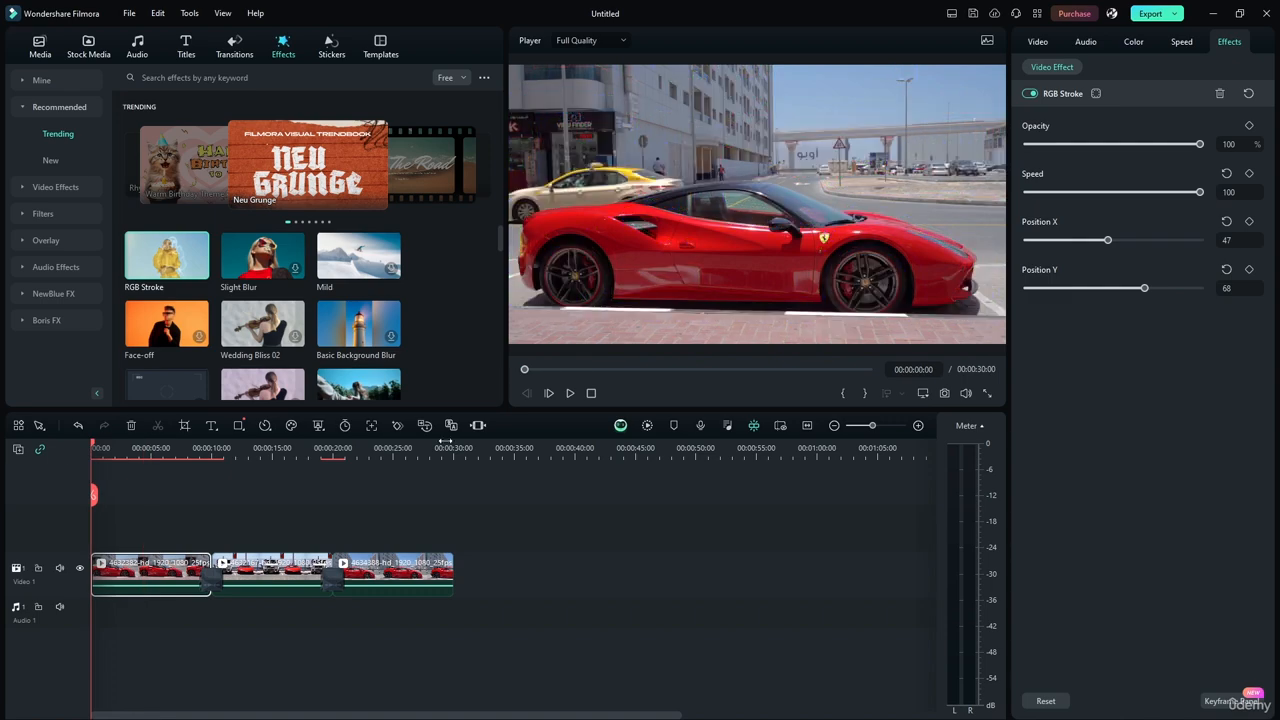
click(570, 393)
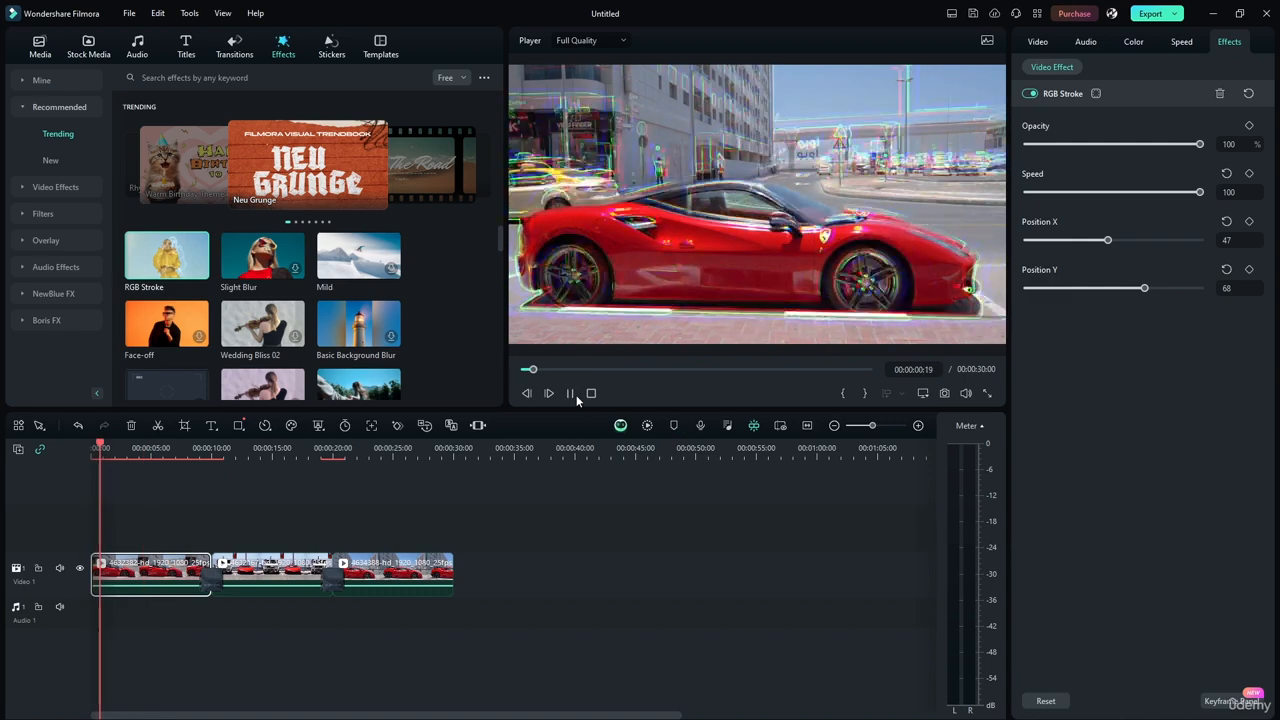
click(574, 396)
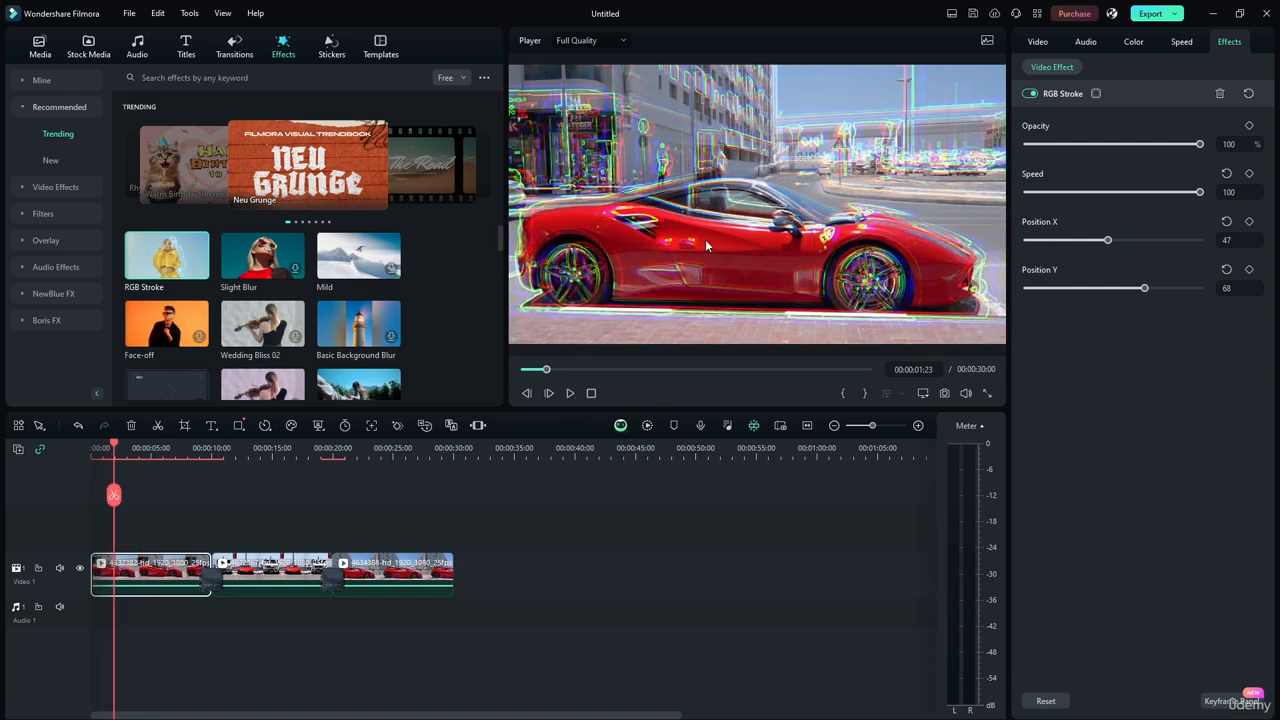
Add a circle mask to the RGB Stroke effect and move it slightly toward the car's front wheel.
click(1097, 93)
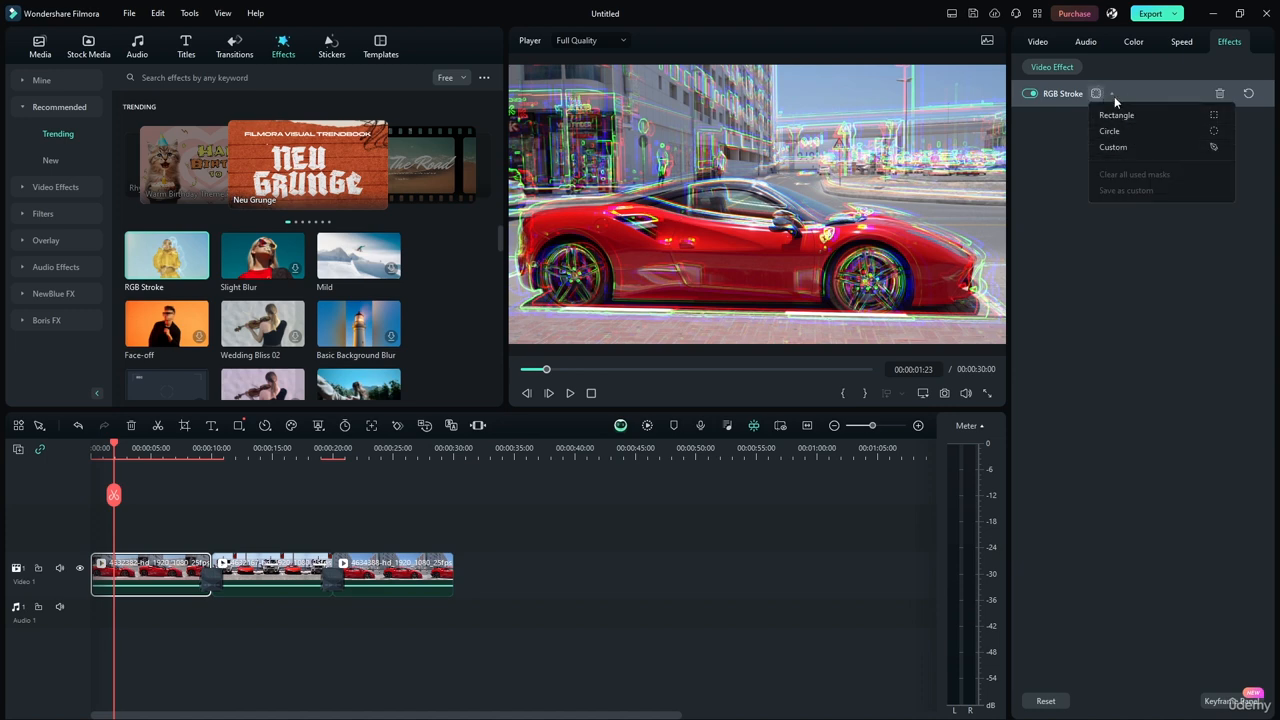
click(1096, 95)
click(1096, 94)
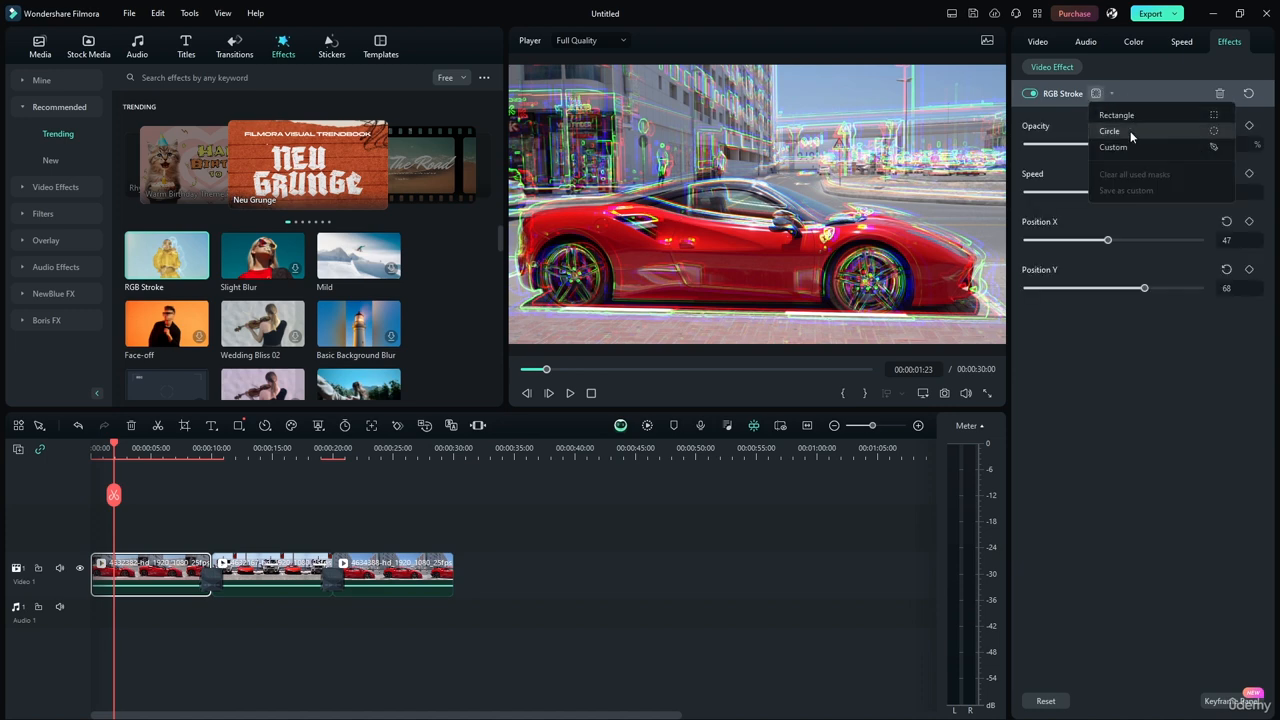
click(1130, 131)
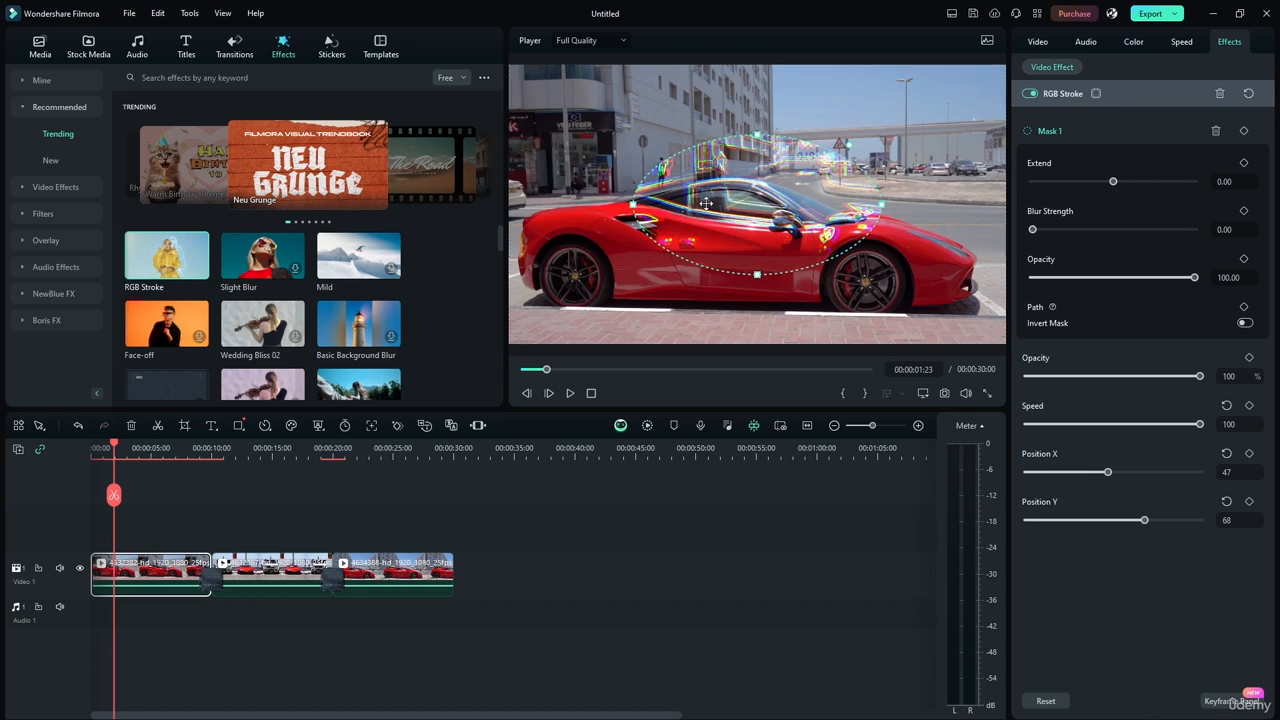
mouse_move(706, 203)
mouse_down()
mouse_move(690, 240)
mouse_move(630, 185)
mouse_move(660, 180)
mouse_move(842, 265)
mouse_move(741, 223)
mouse_up()
click(895, 213)
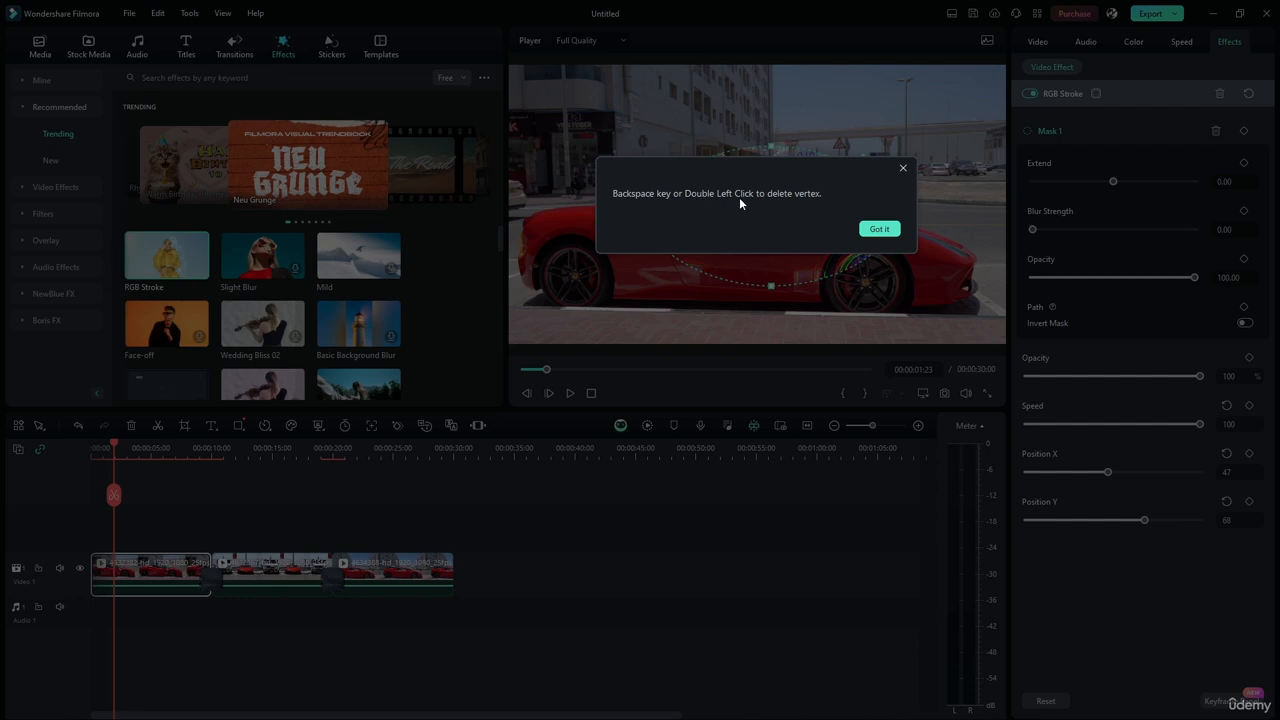
click(877, 229)
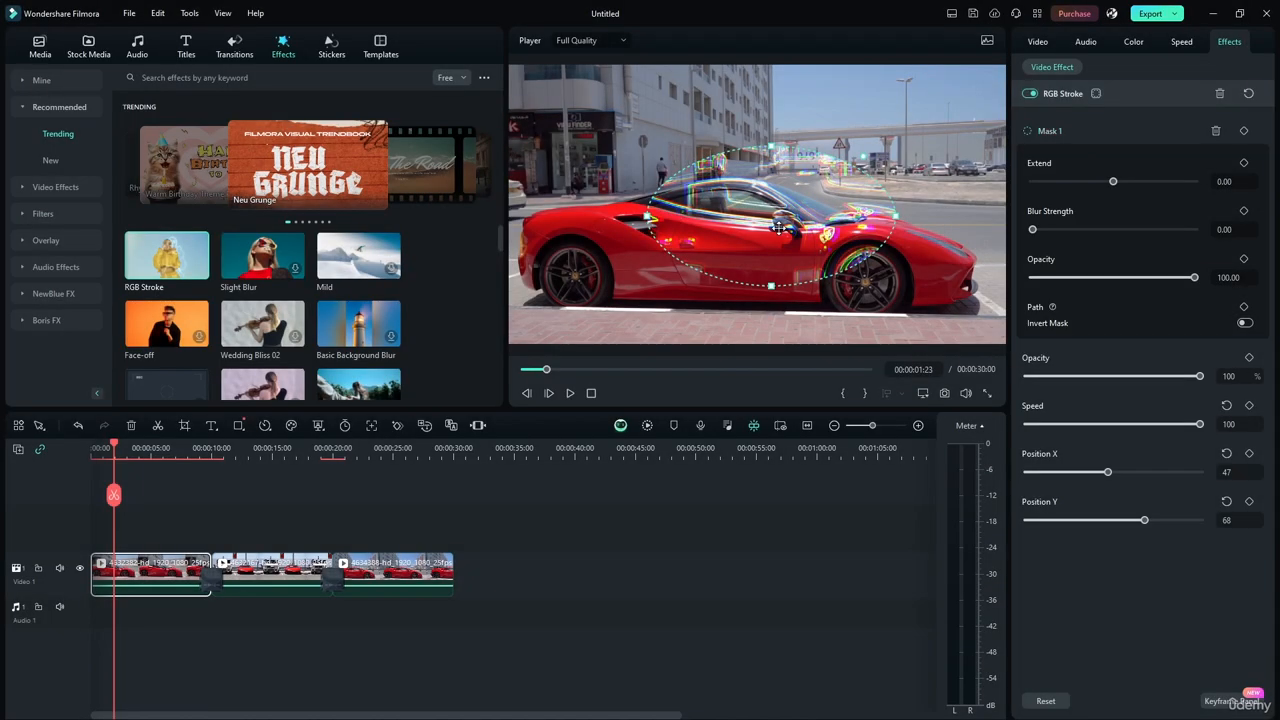
Reshape the circle mask by stretching its outline to the car's rear wheel and rear end and lowering its upper edge to the roofline.
double_click(771, 286)
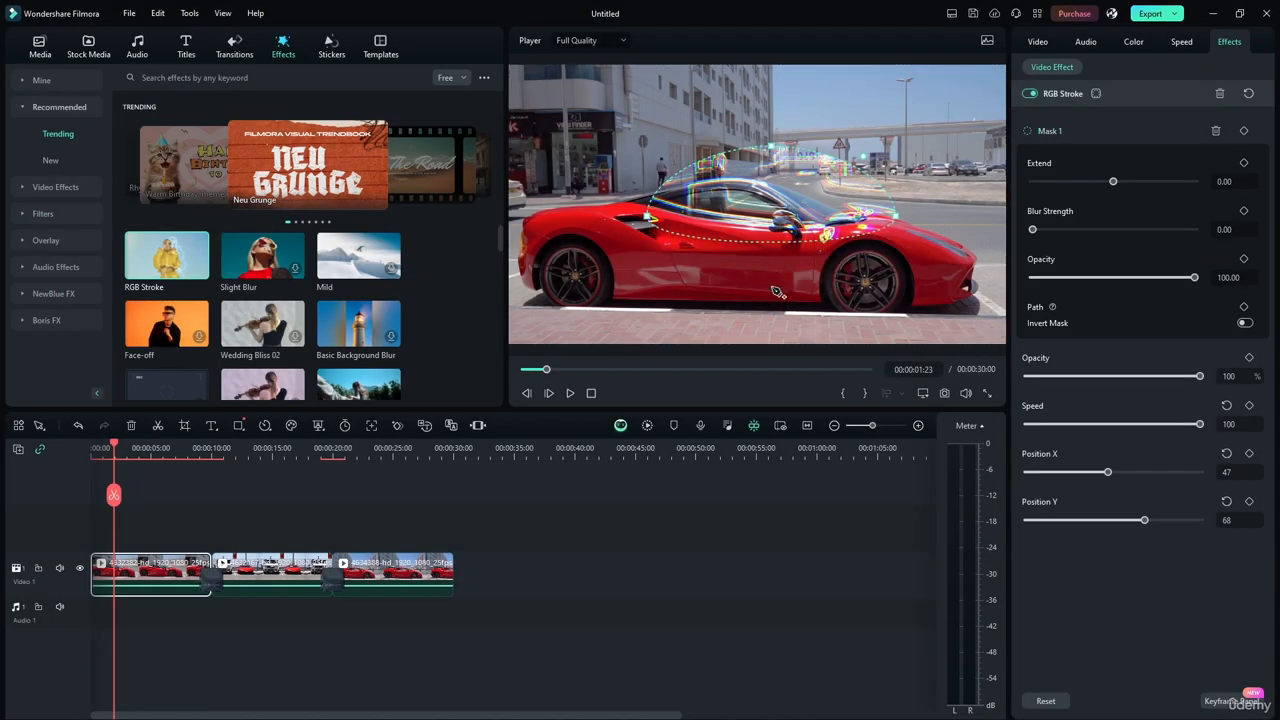
key(ctrl+z)
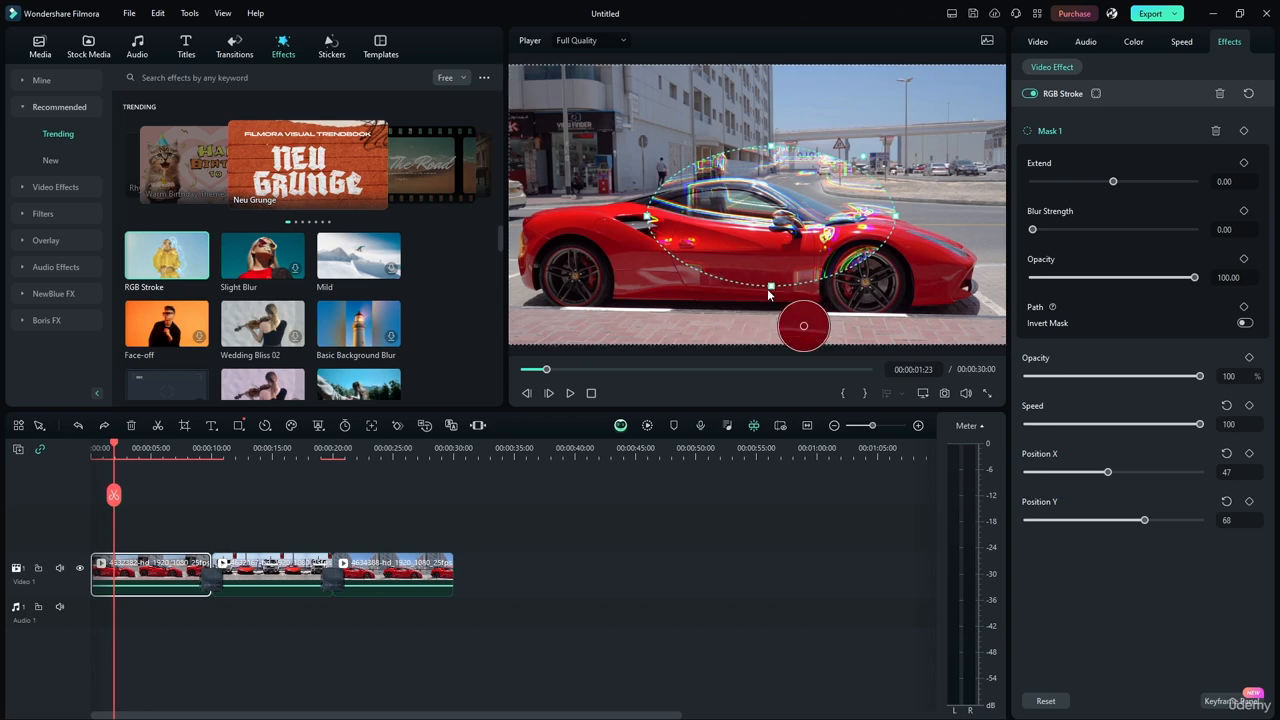
click(734, 284)
drag(732, 290, 524, 285)
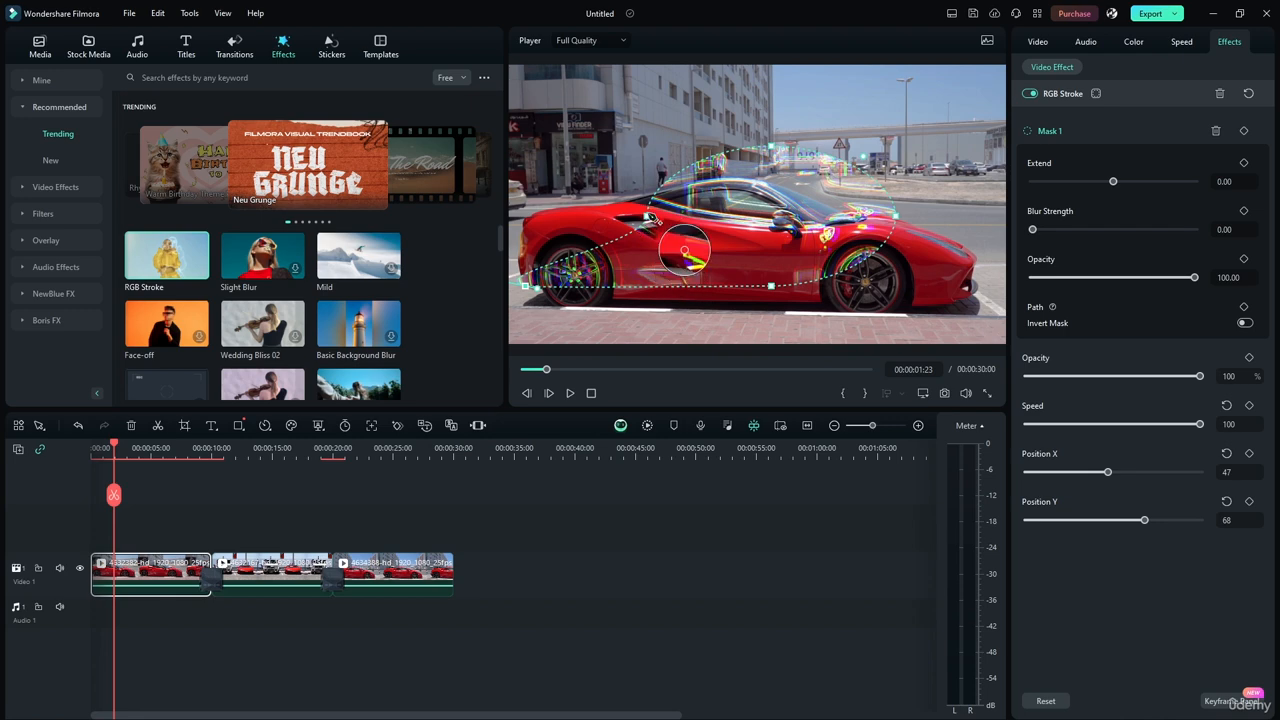
drag(648, 217, 517, 240)
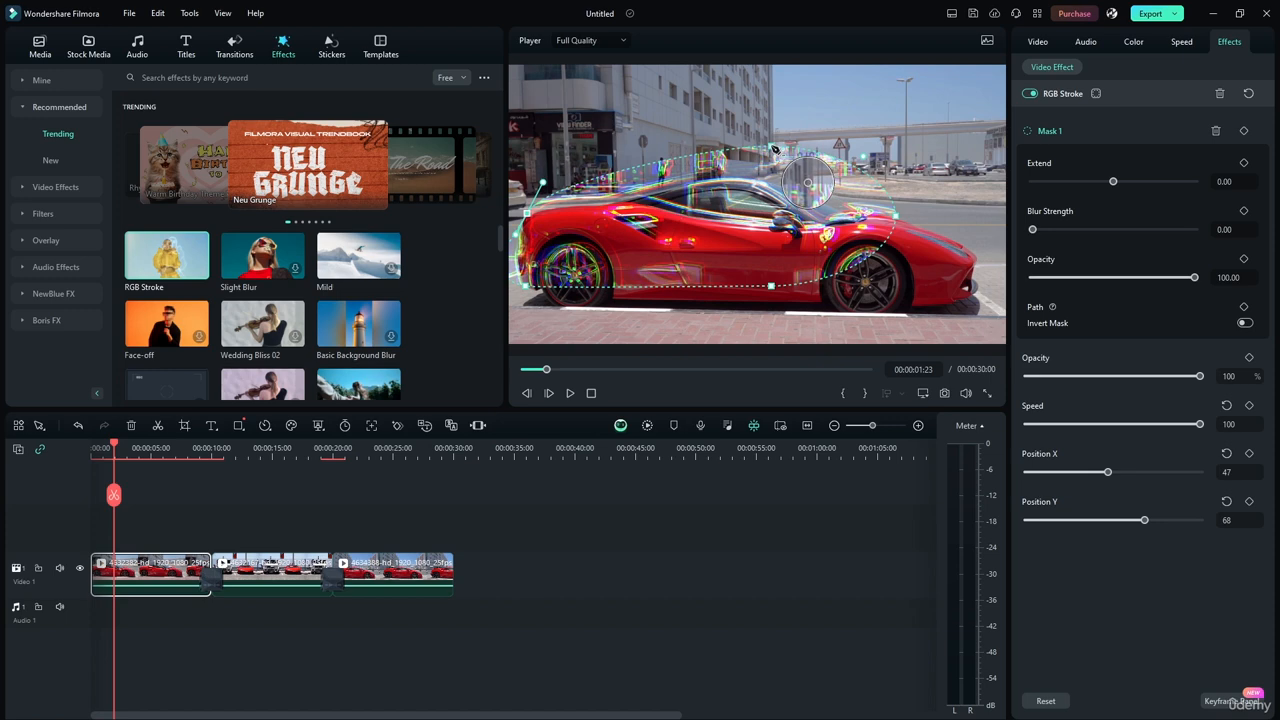
drag(774, 150, 555, 202)
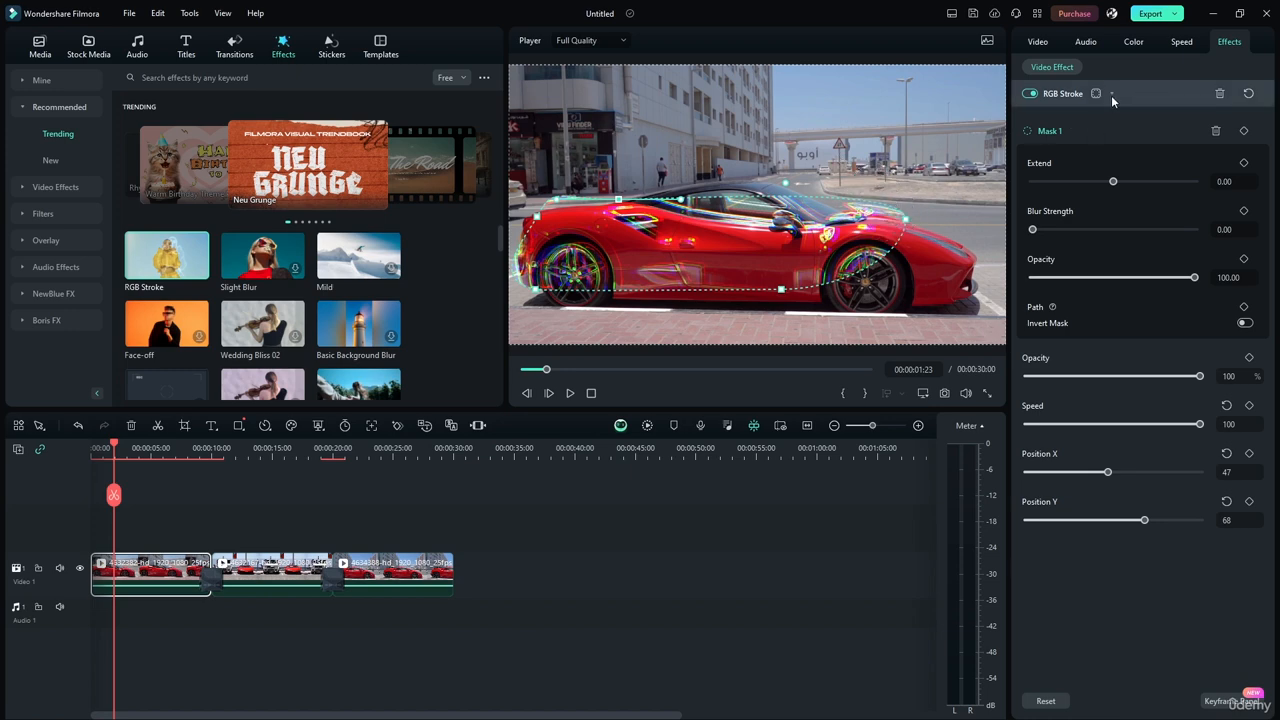
Play the first clip from its start to check the masked RGB Stroke effect.
drag(116, 443, 92, 446)
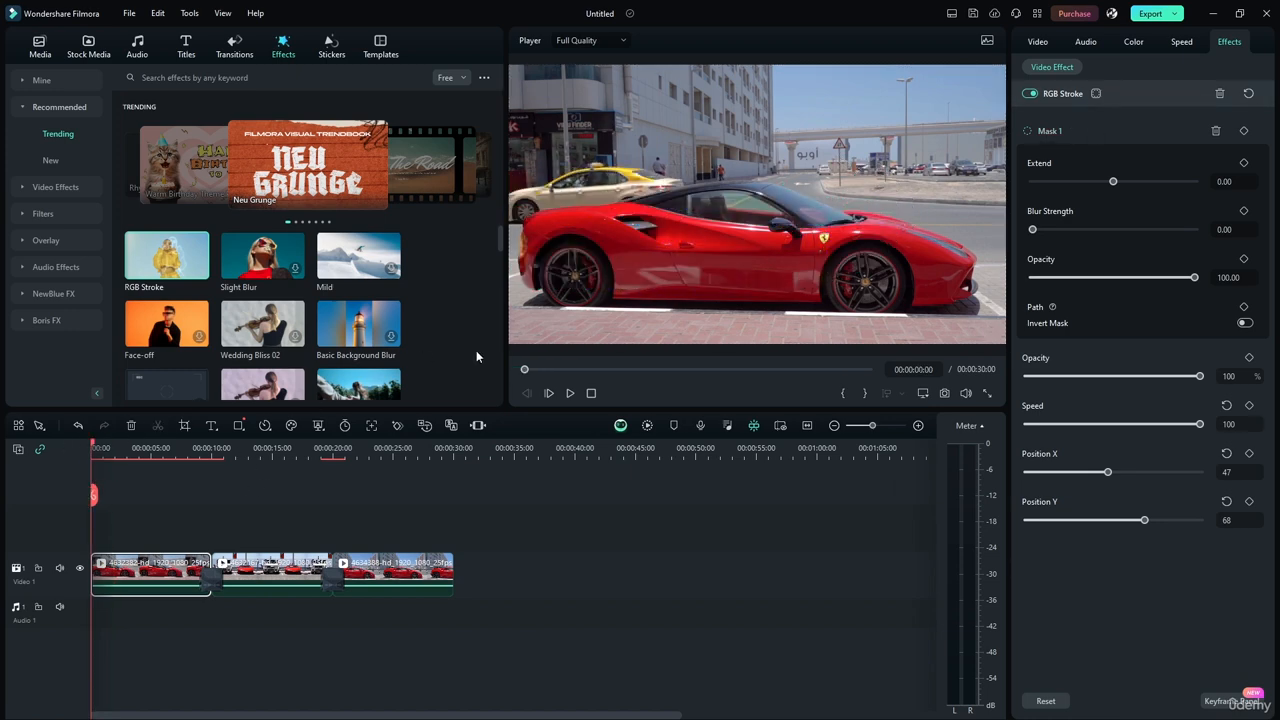
click(571, 394)
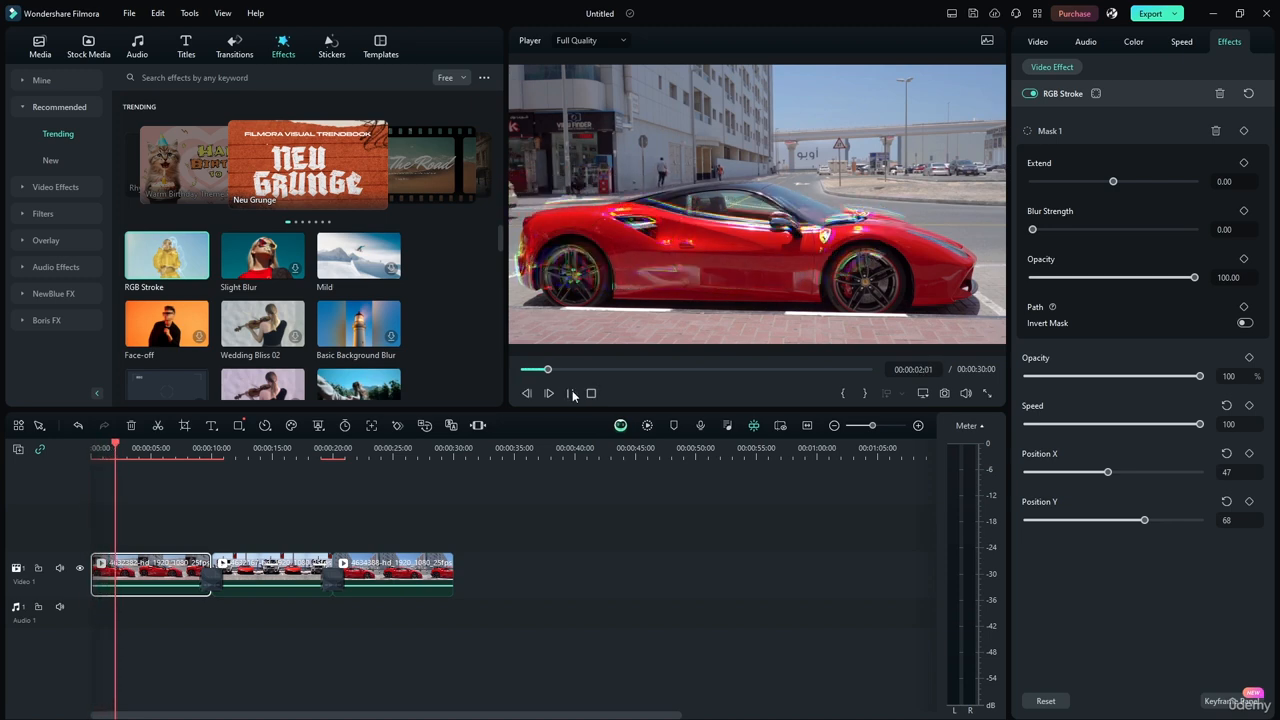
click(572, 394)
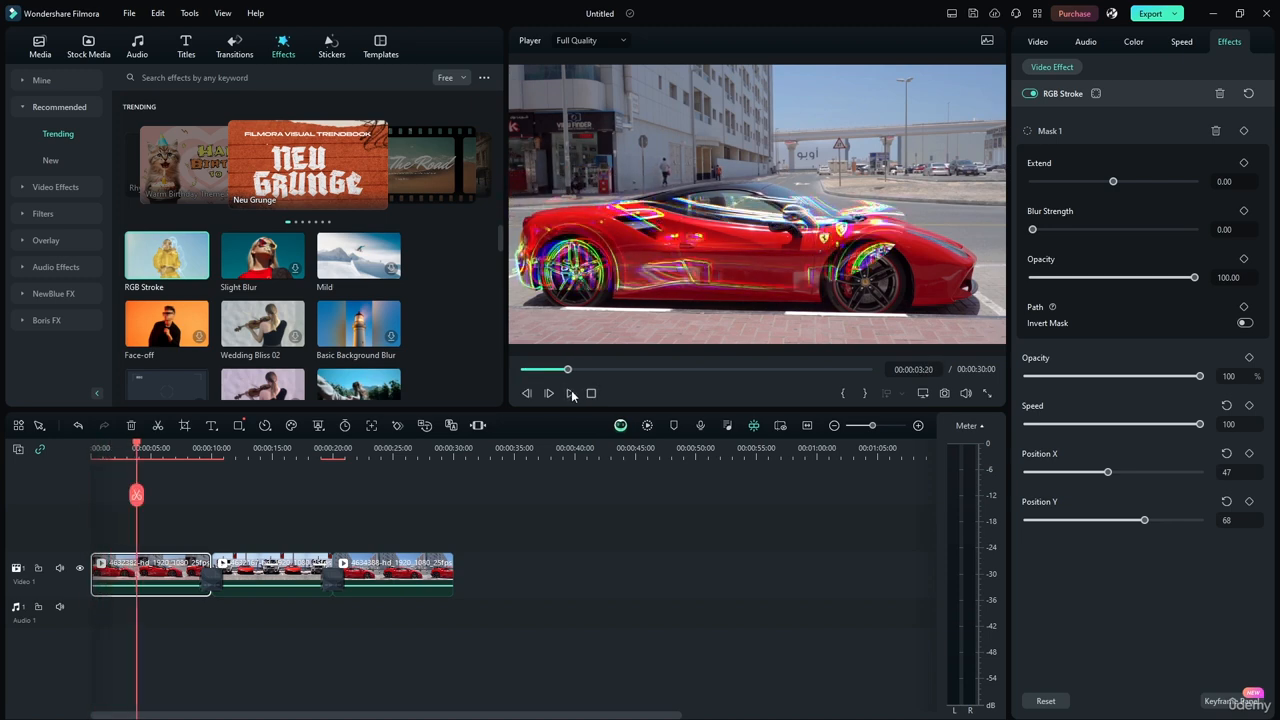
Clear all used masks from the RGB Stroke effect and delete the effect from the first clip.
click(1097, 93)
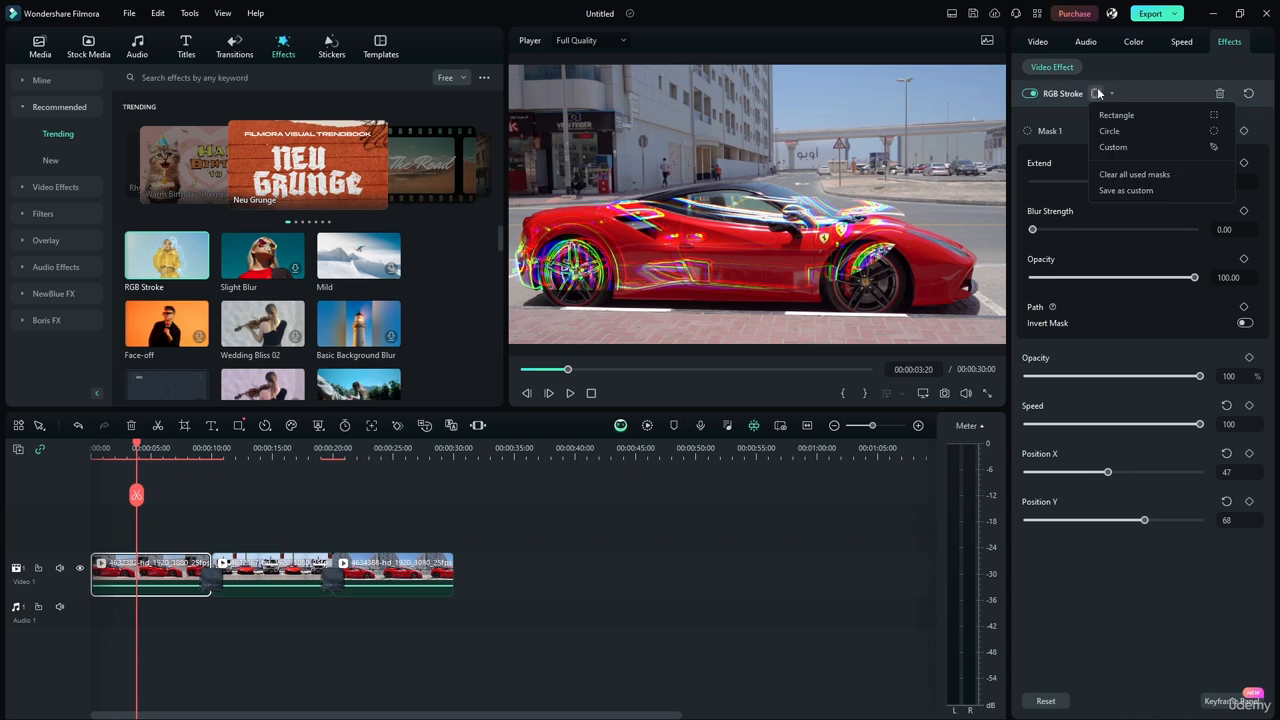
click(1112, 175)
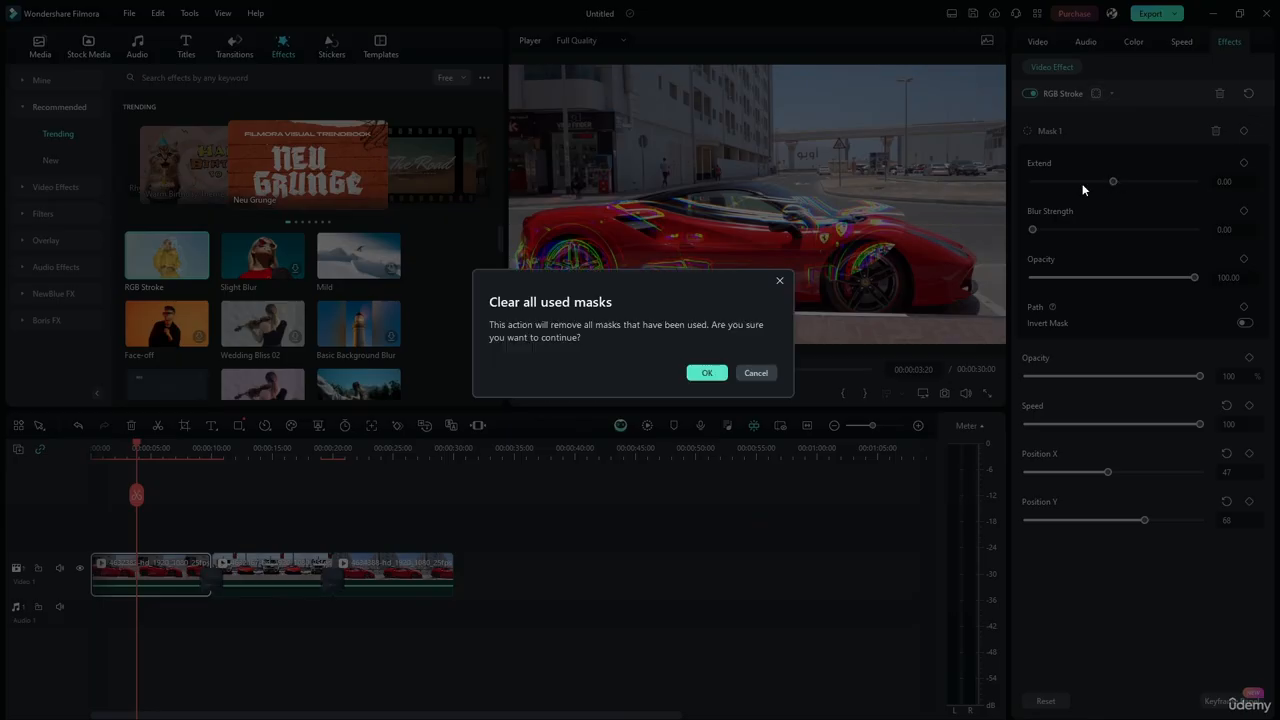
click(703, 374)
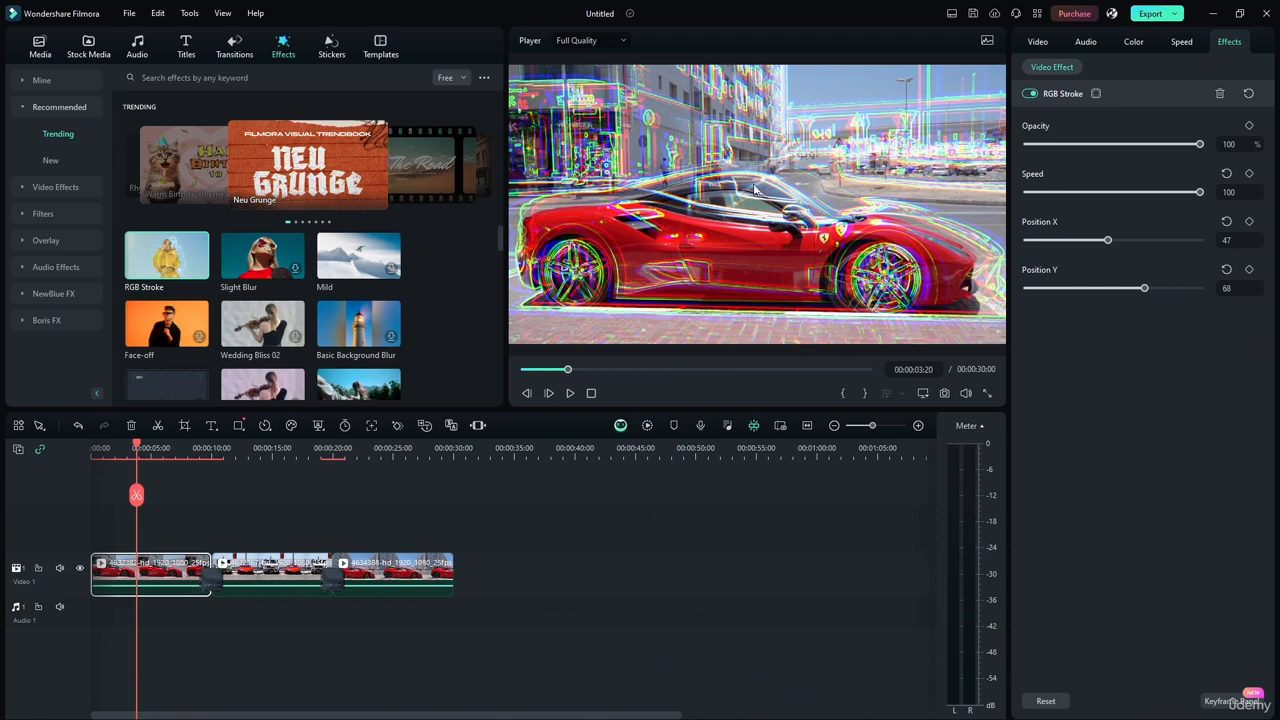
click(570, 393)
click(1220, 93)
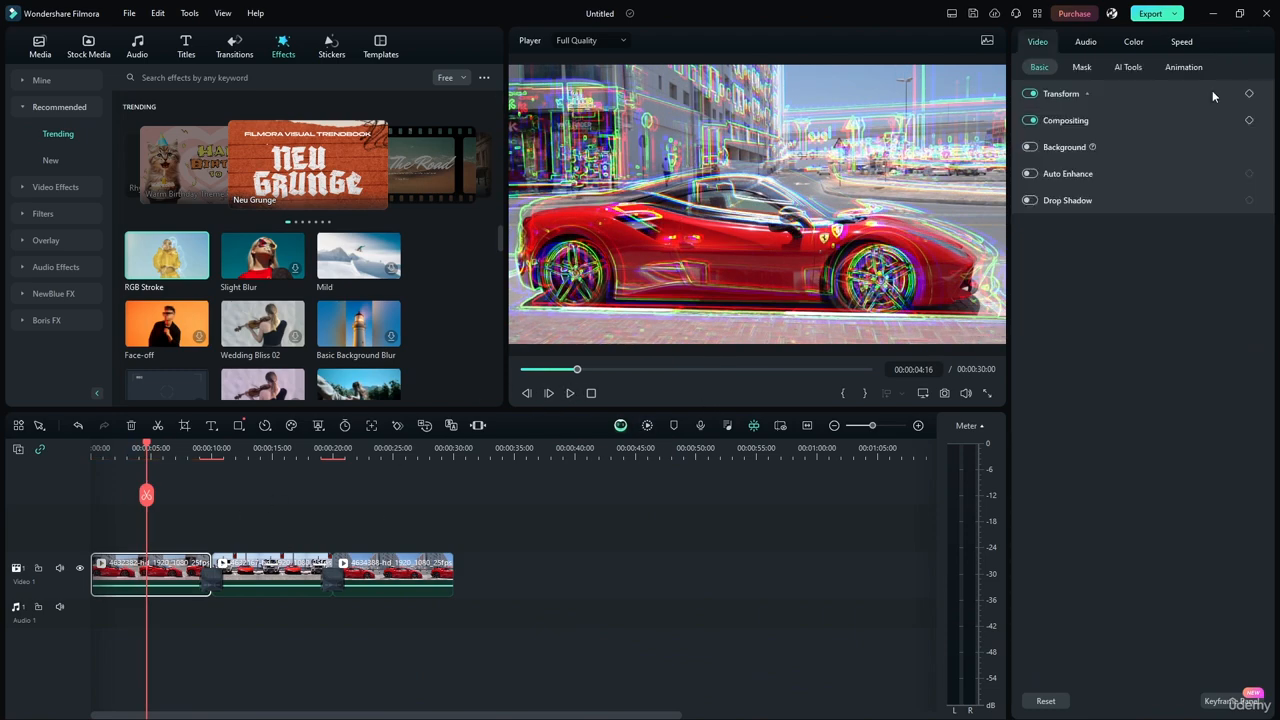
Apply the Face-off effect to the first clip and show its settings.
click(156, 331)
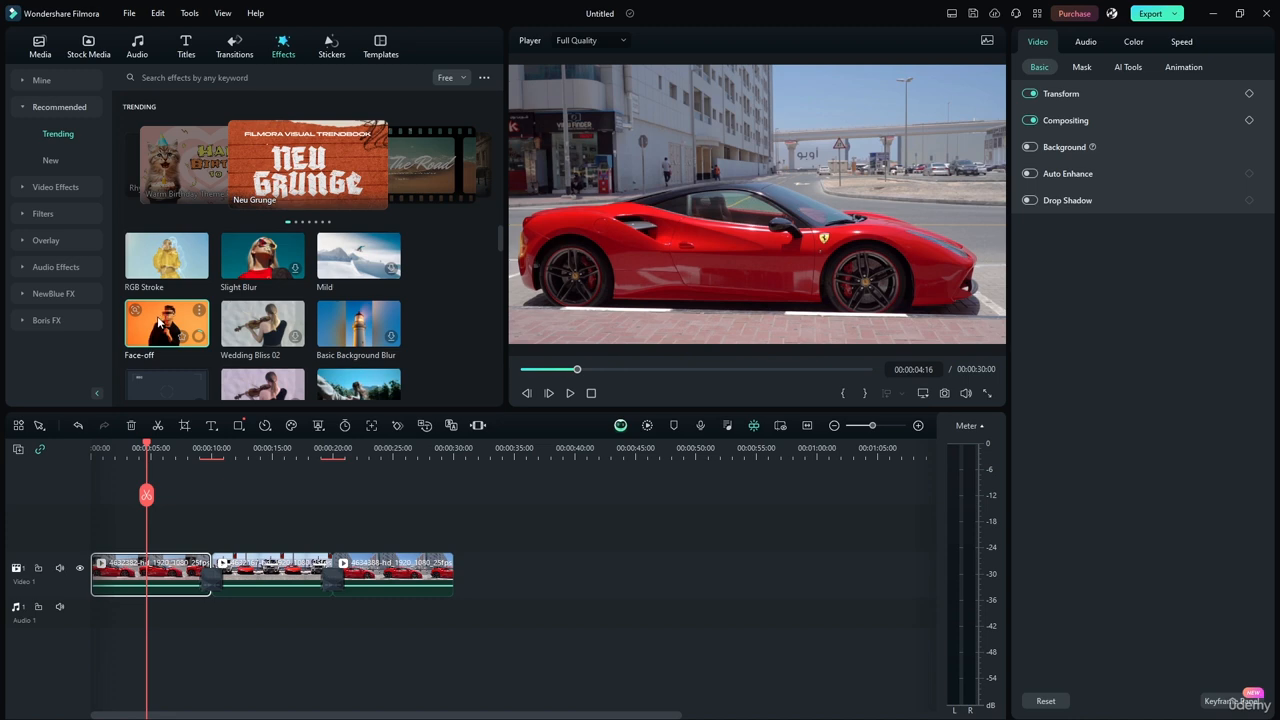
drag(165, 322, 170, 572)
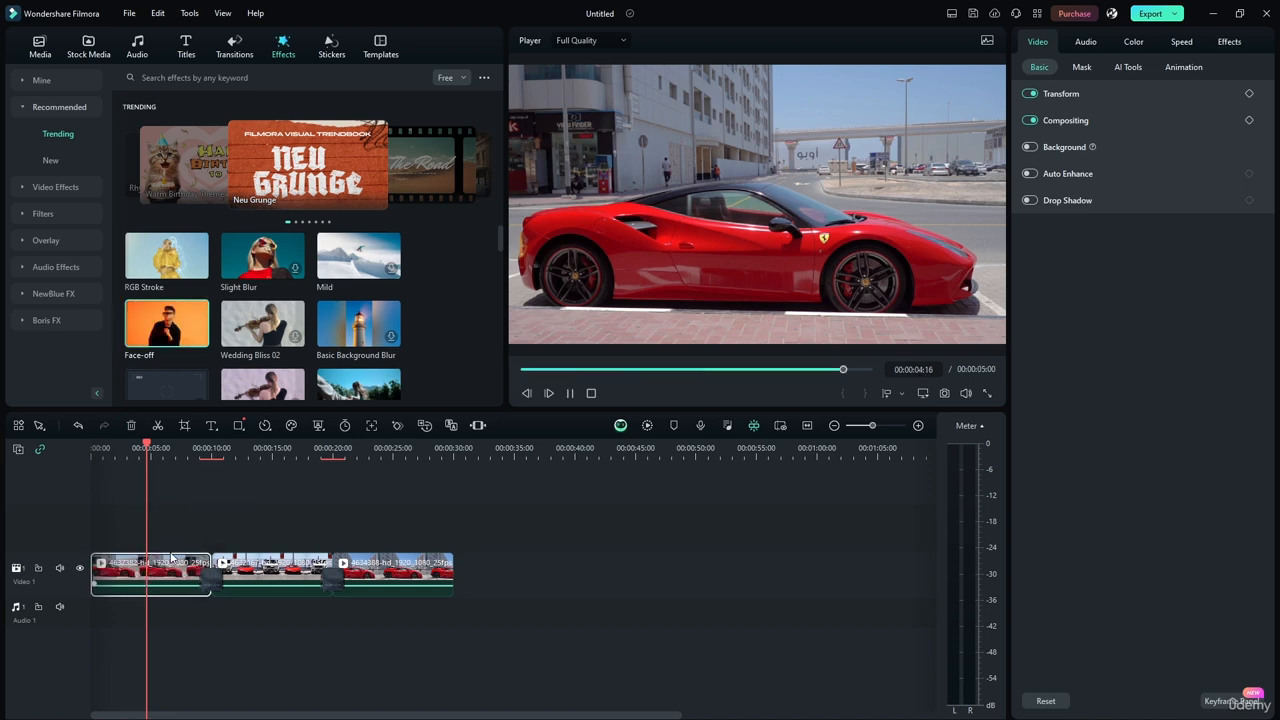
click(1224, 44)
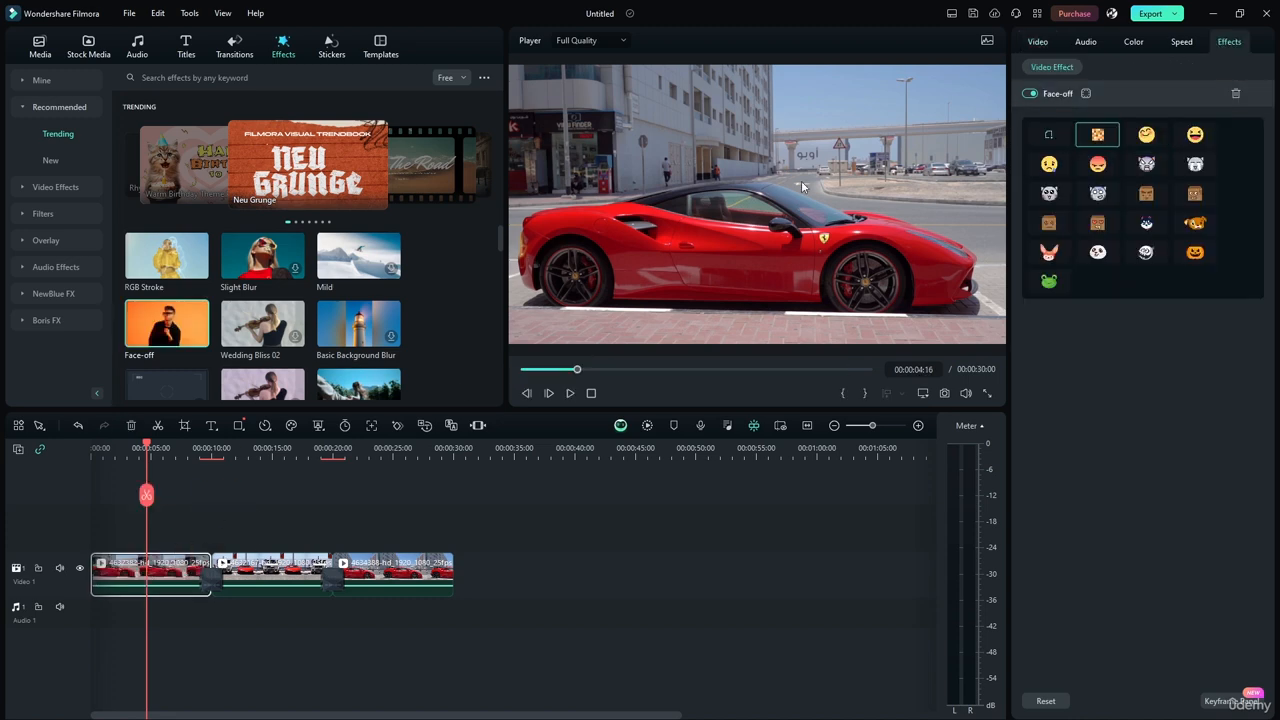
Play the first clip from its start while trying the smiling and angry face options of the Face-off effect.
drag(575, 368, 522, 369)
click(570, 393)
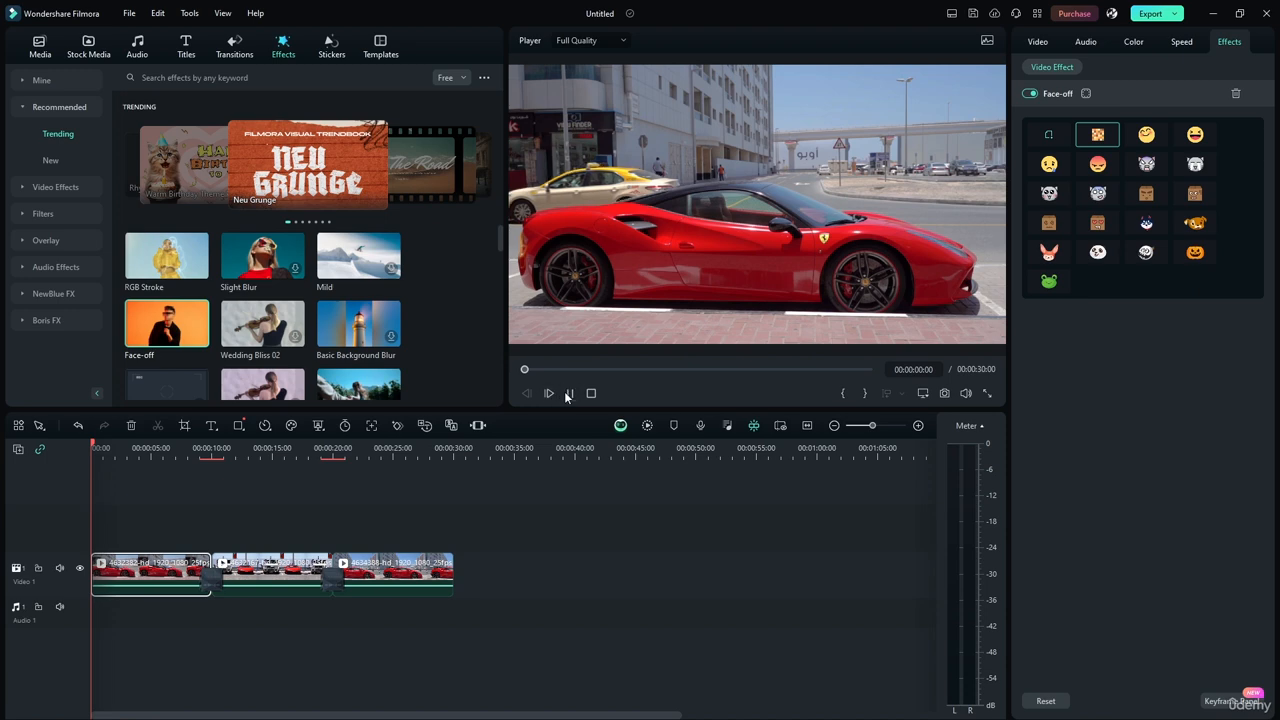
click(1147, 135)
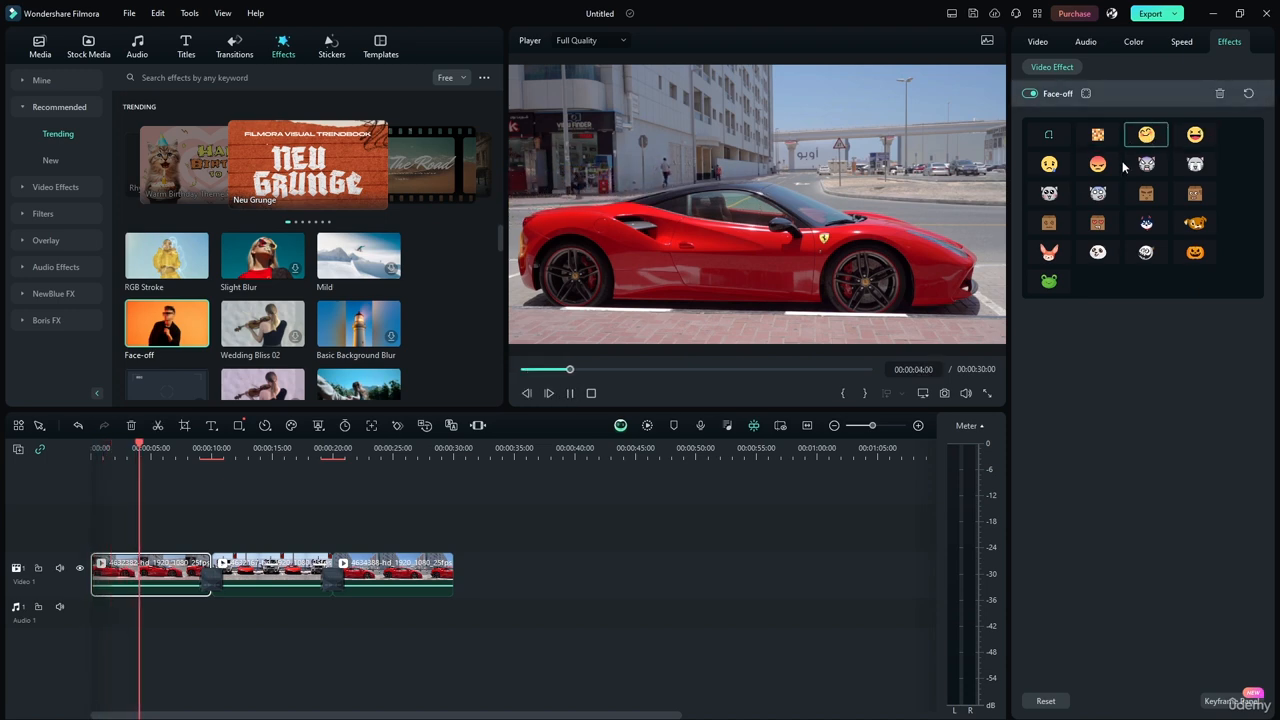
click(1100, 95)
click(1100, 95)
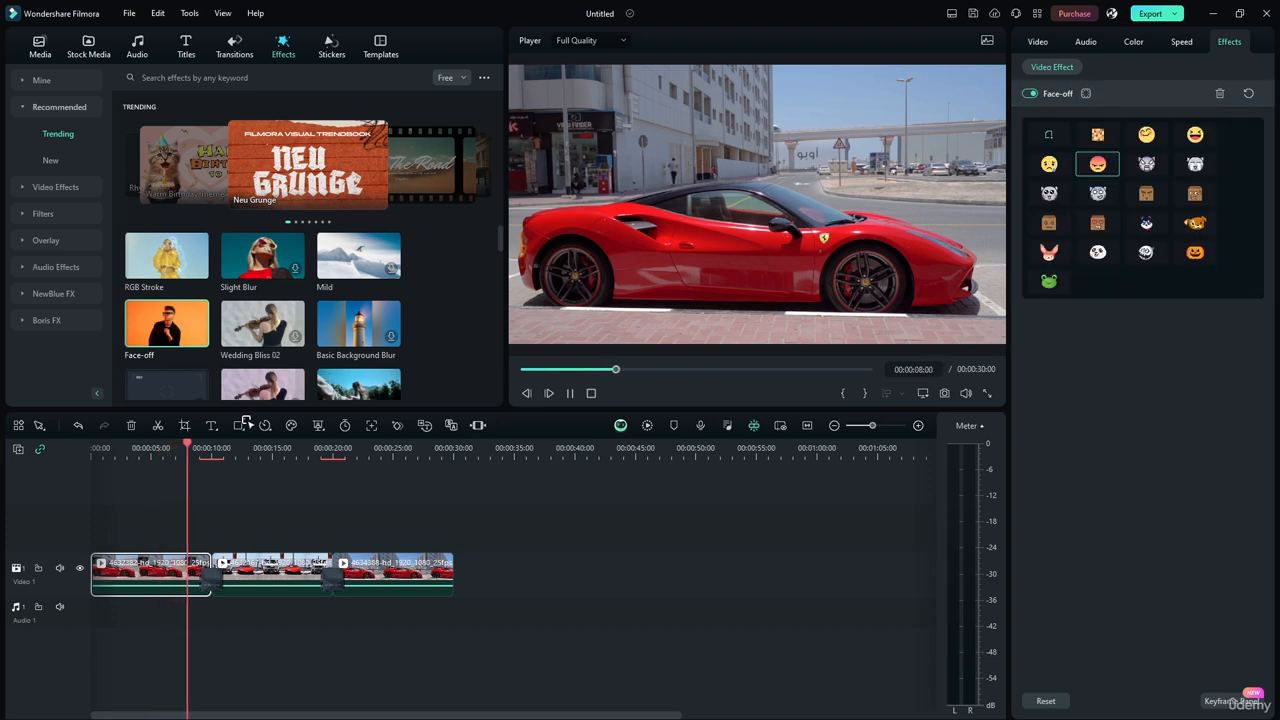
key(space)
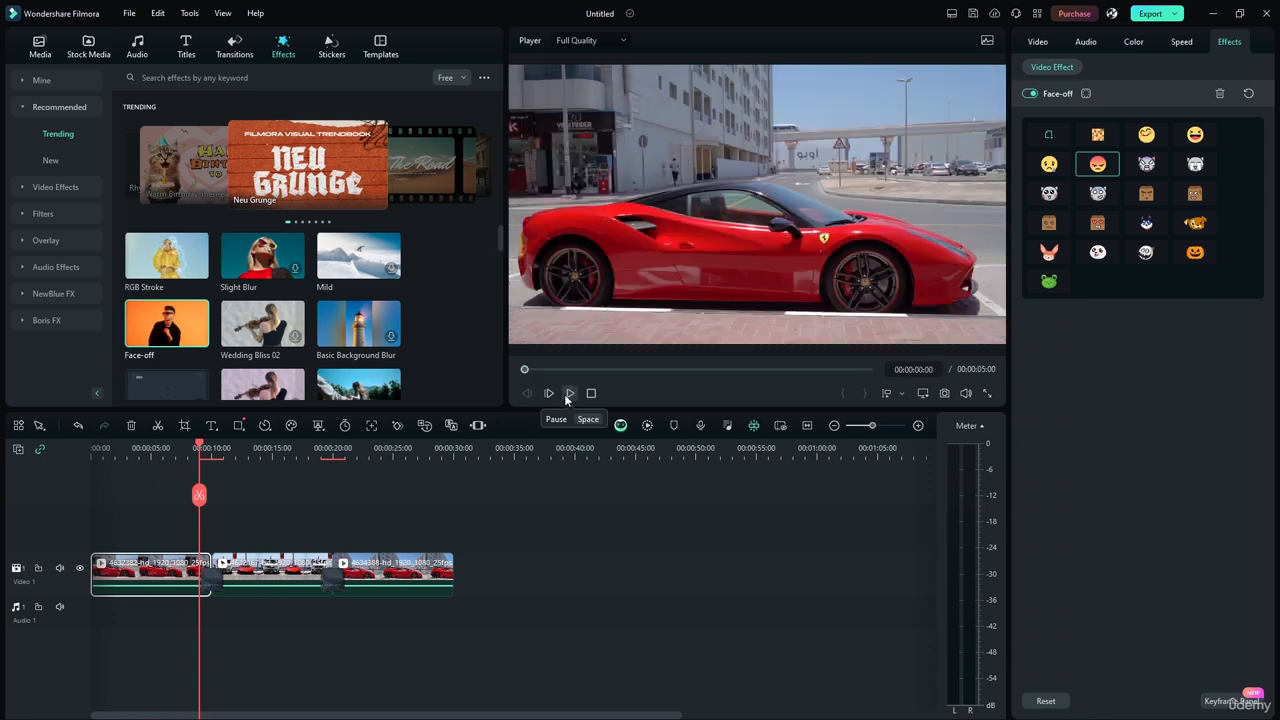
Play the Face-off effect's sample preview and return the playhead to the start of the timeline.
click(568, 393)
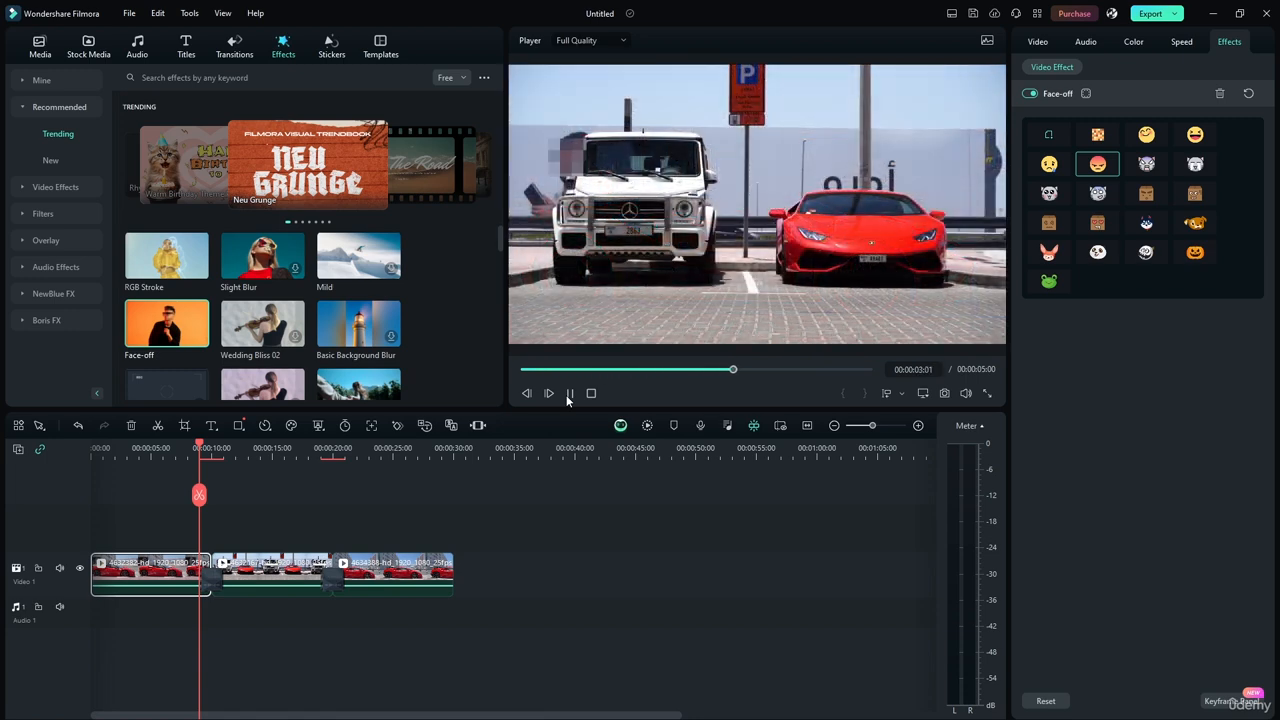
click(569, 393)
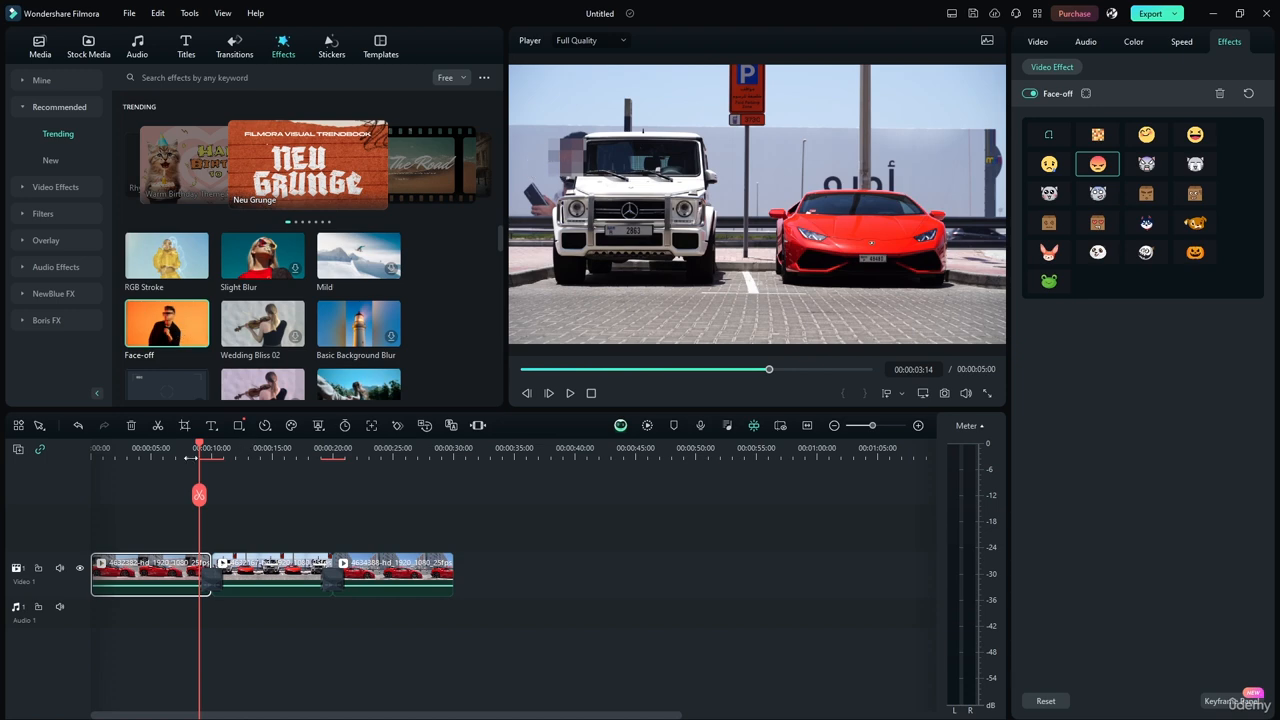
drag(190, 457, 92, 457)
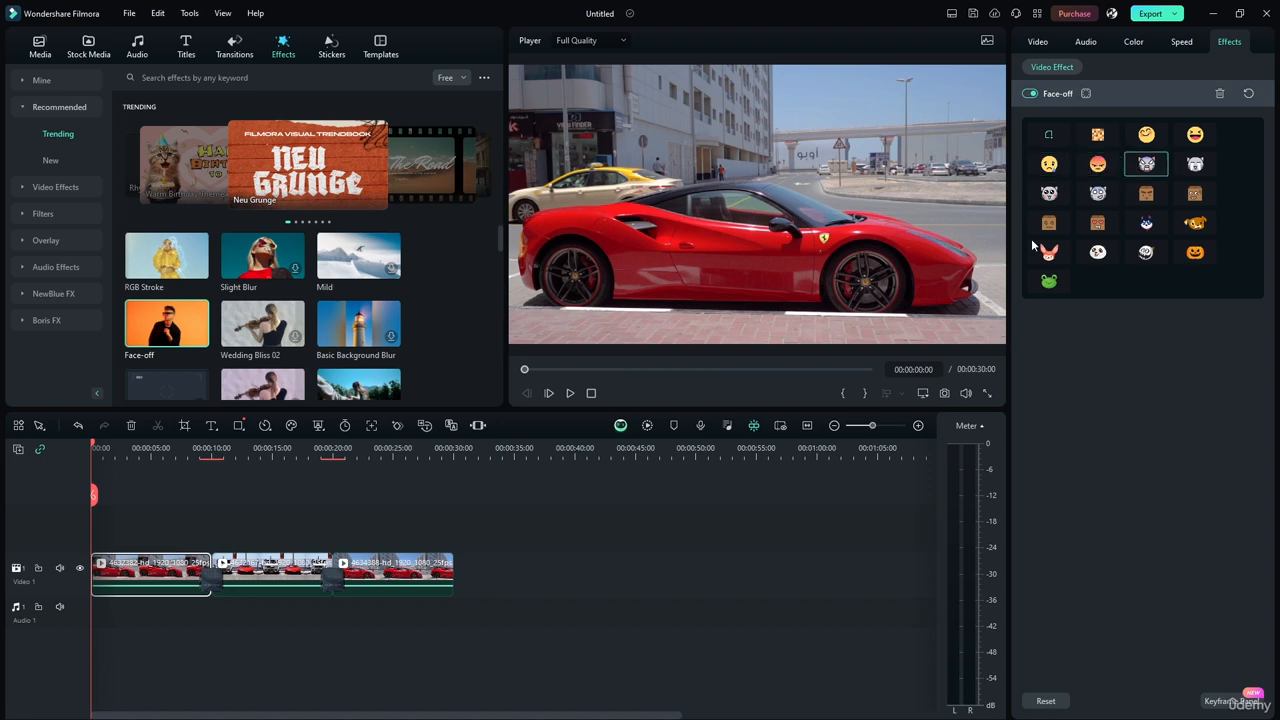
Open the Face-off custom image chooser, cancel it, and delete the Face-off effect from the first clip.
click(1058, 138)
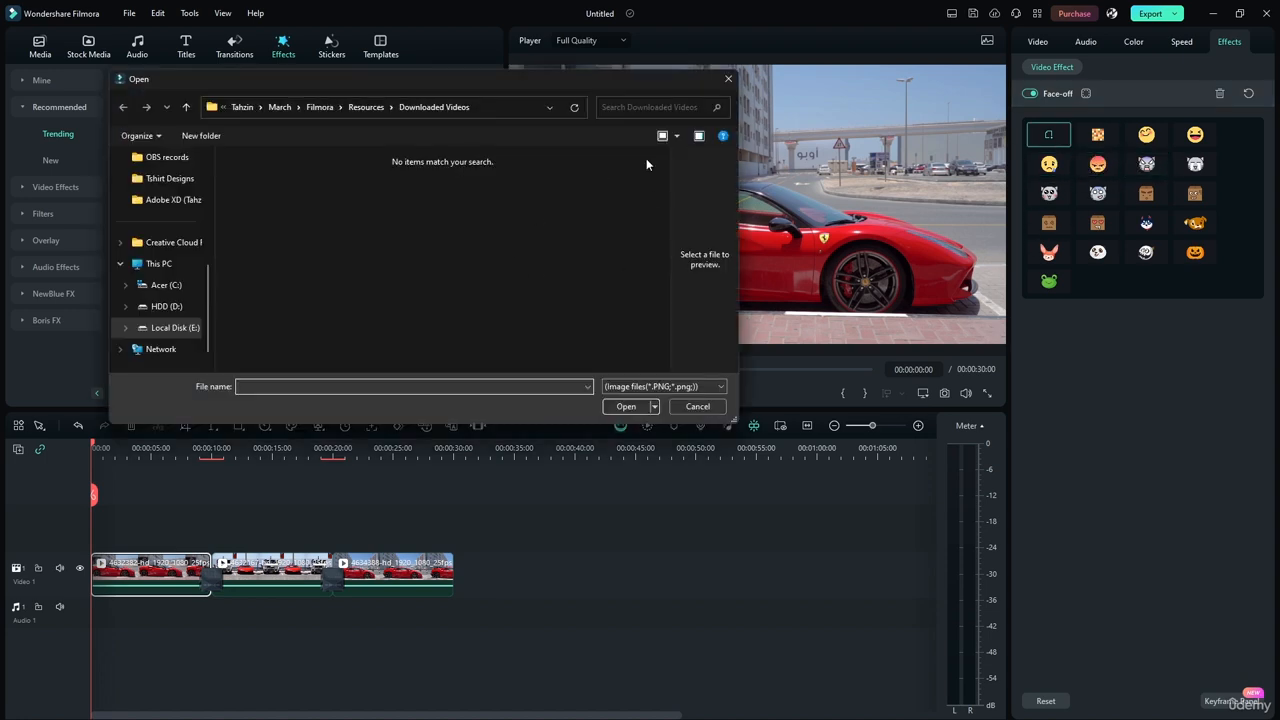
click(697, 406)
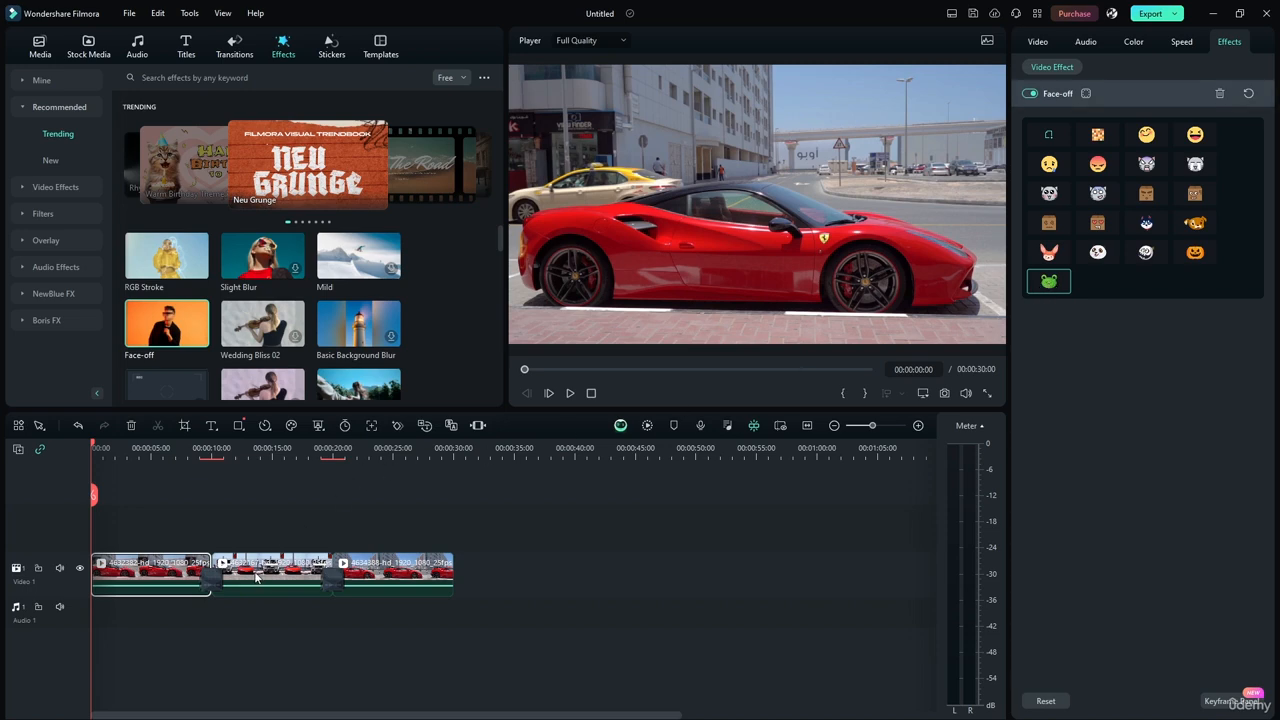
click(1219, 95)
Apply the Face-off effect to the second clip with the playhead at 00:00:14:20 and show its settings.
click(257, 567)
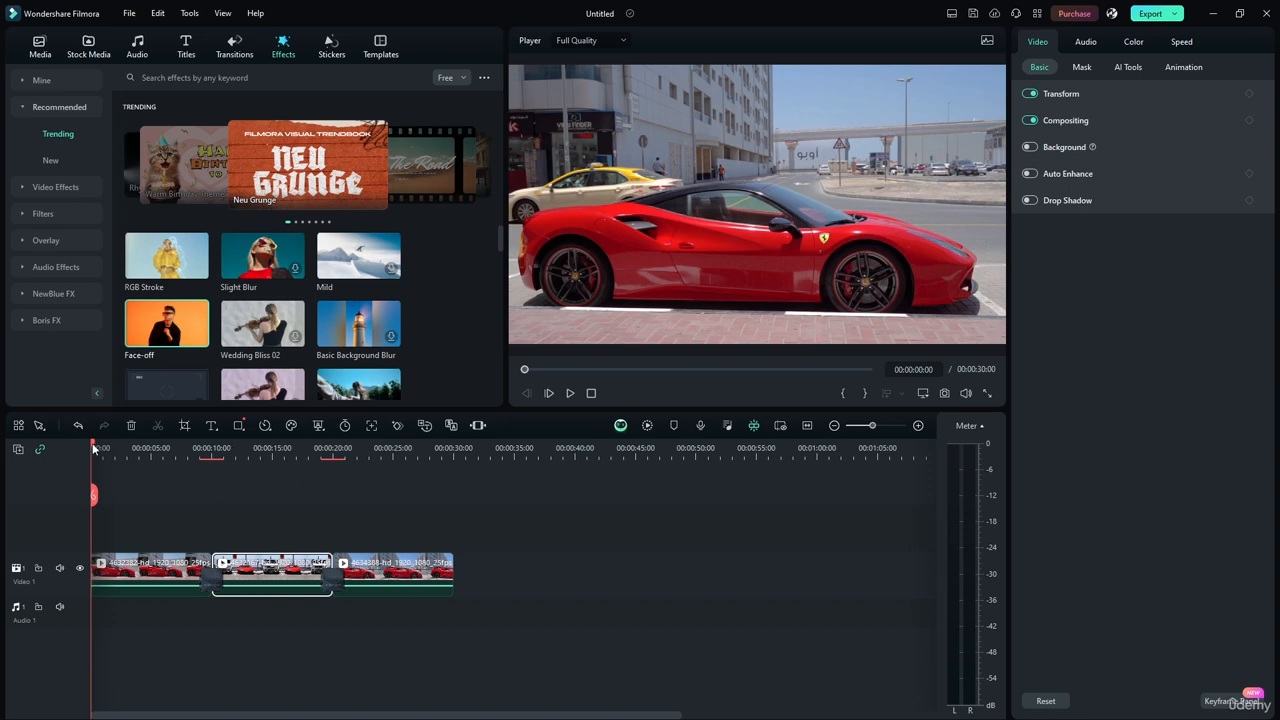
drag(93, 450, 271, 455)
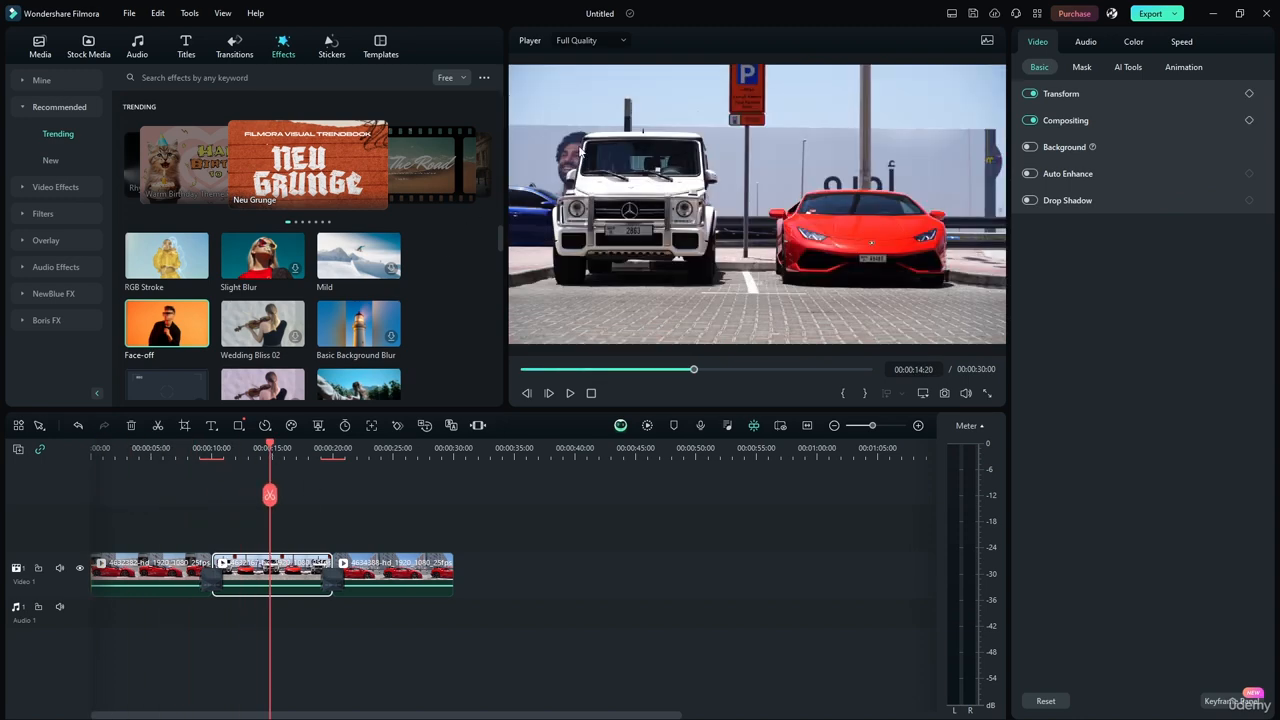
drag(156, 329, 277, 577)
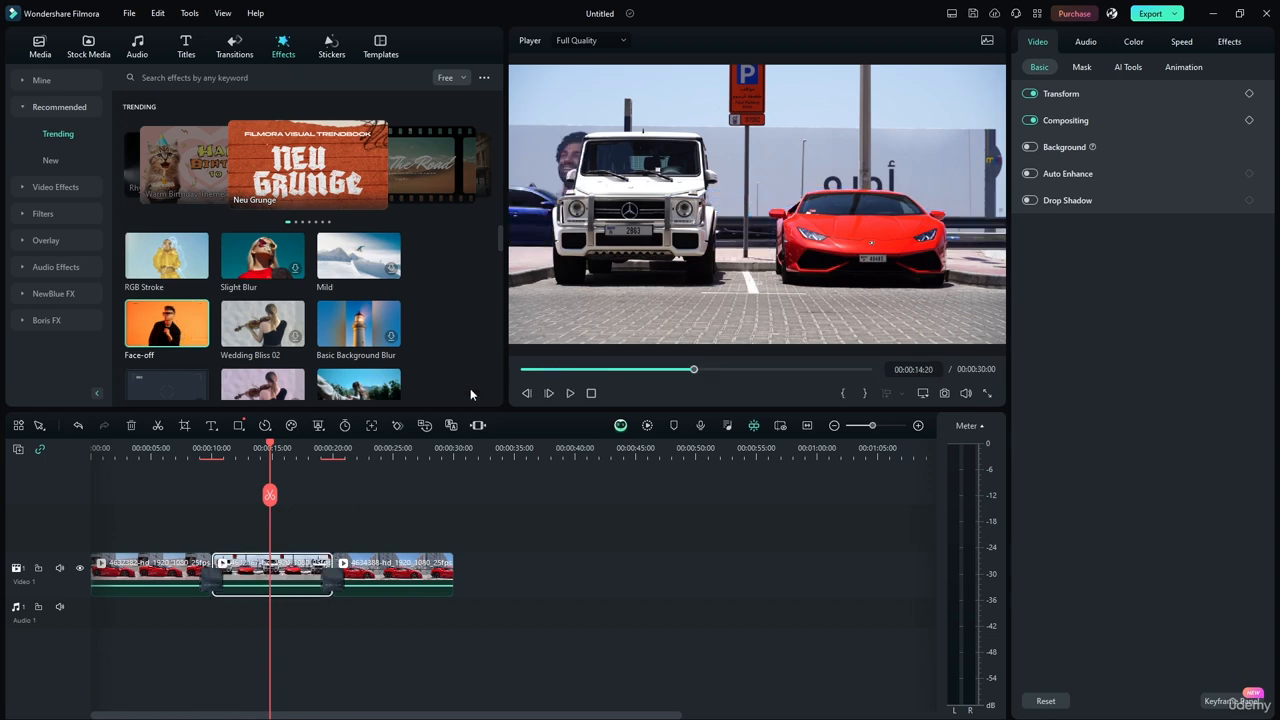
click(1226, 44)
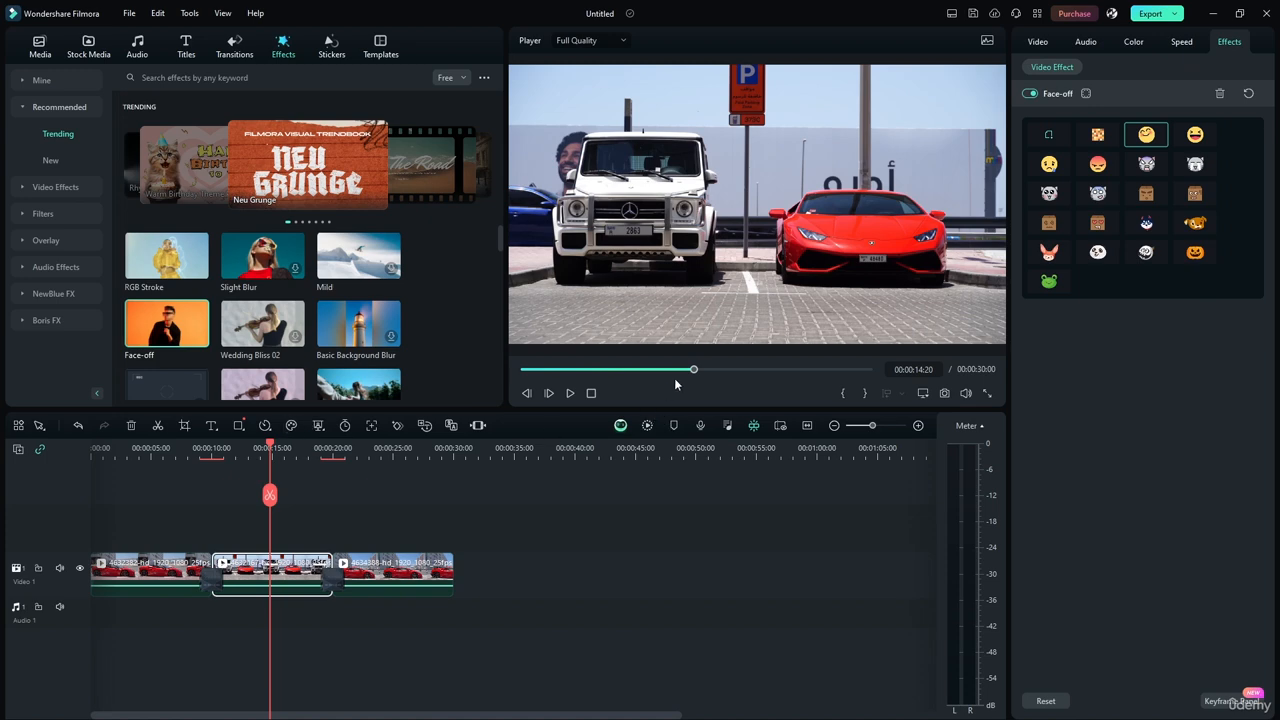
Play part of the second clip to check the Face-off effect, and delete the effect from the clip.
click(567, 392)
click(568, 392)
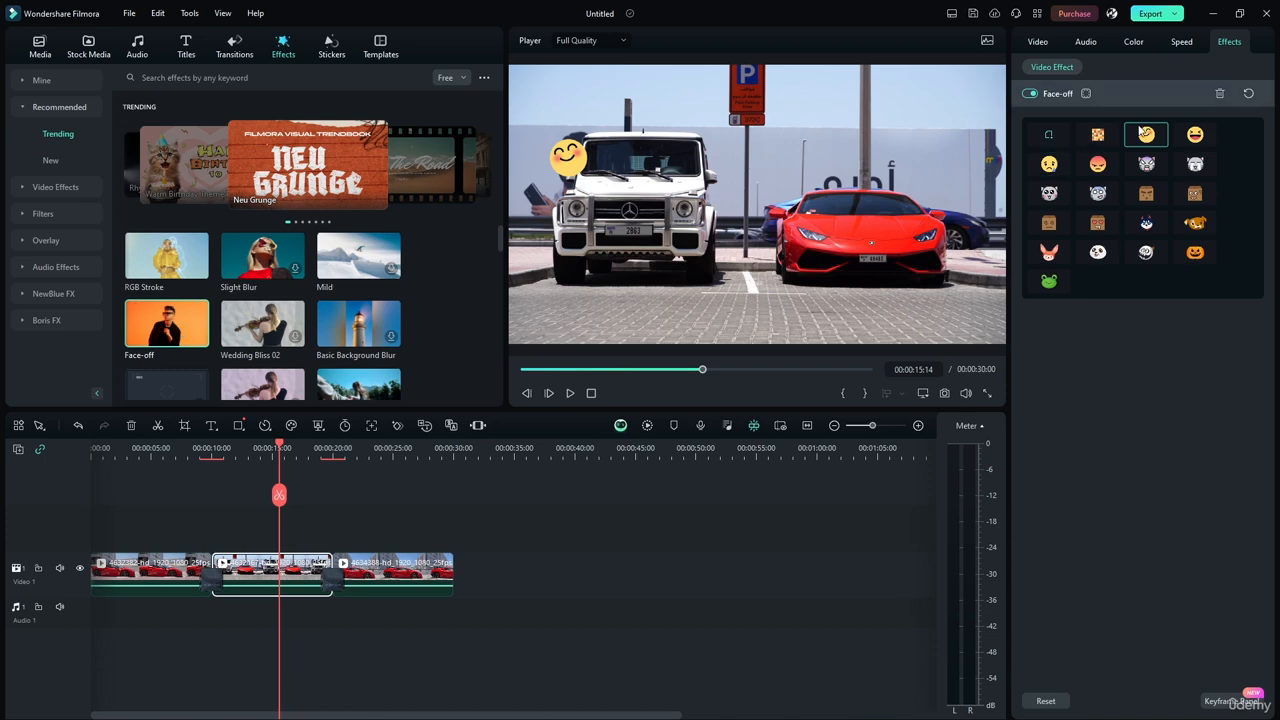
click(1217, 95)
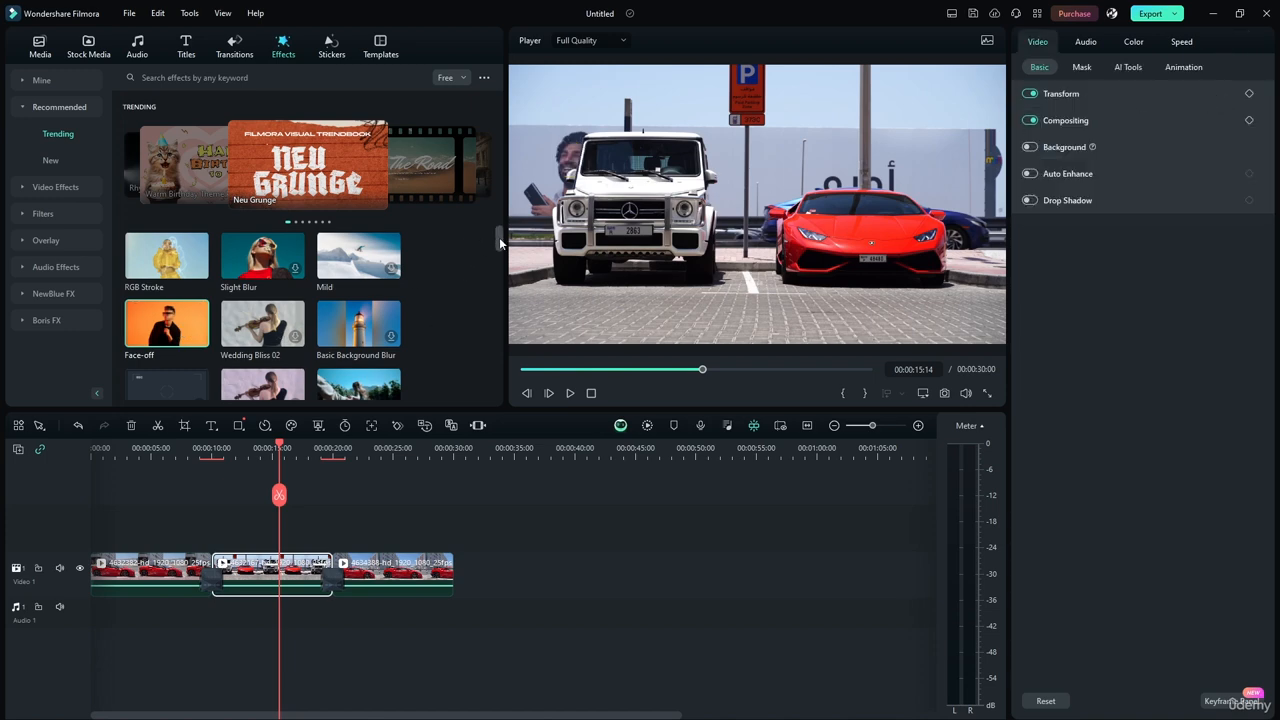
Apply the Four Seasons effect to the first clip and move the playhead to 00:00:01:22.
scroll(499, 237, down, 10)
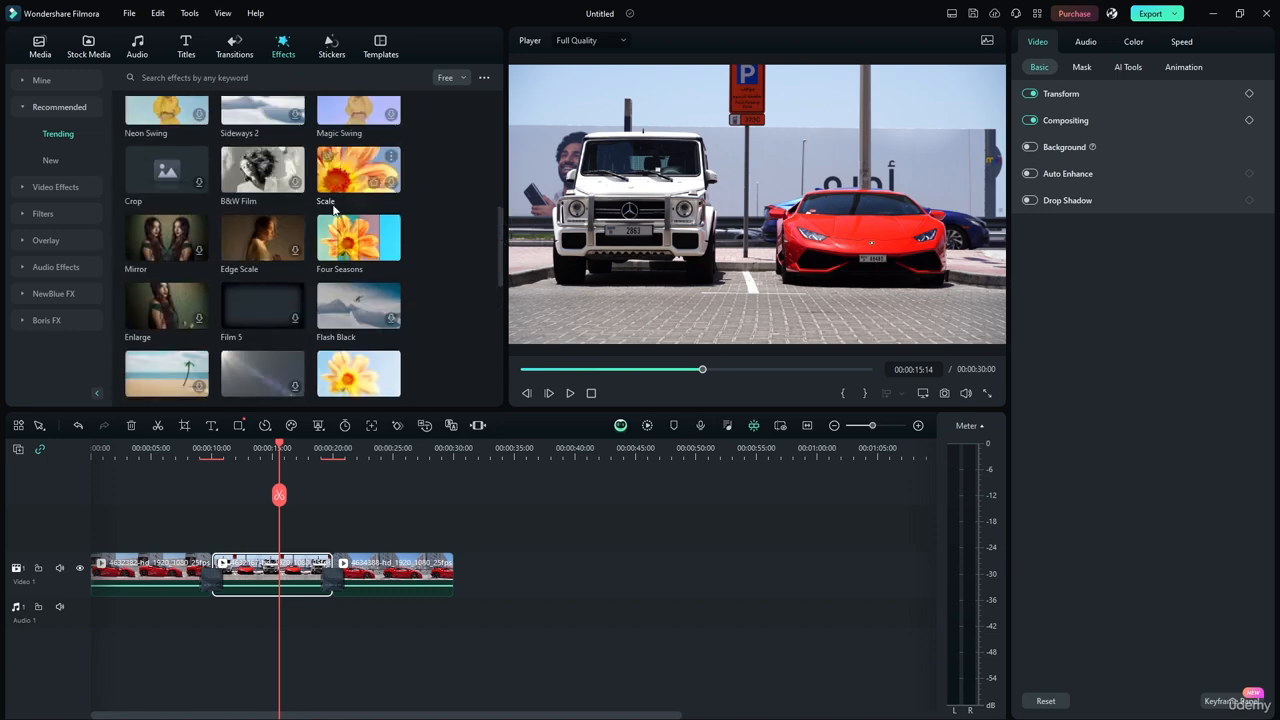
drag(355, 237, 160, 566)
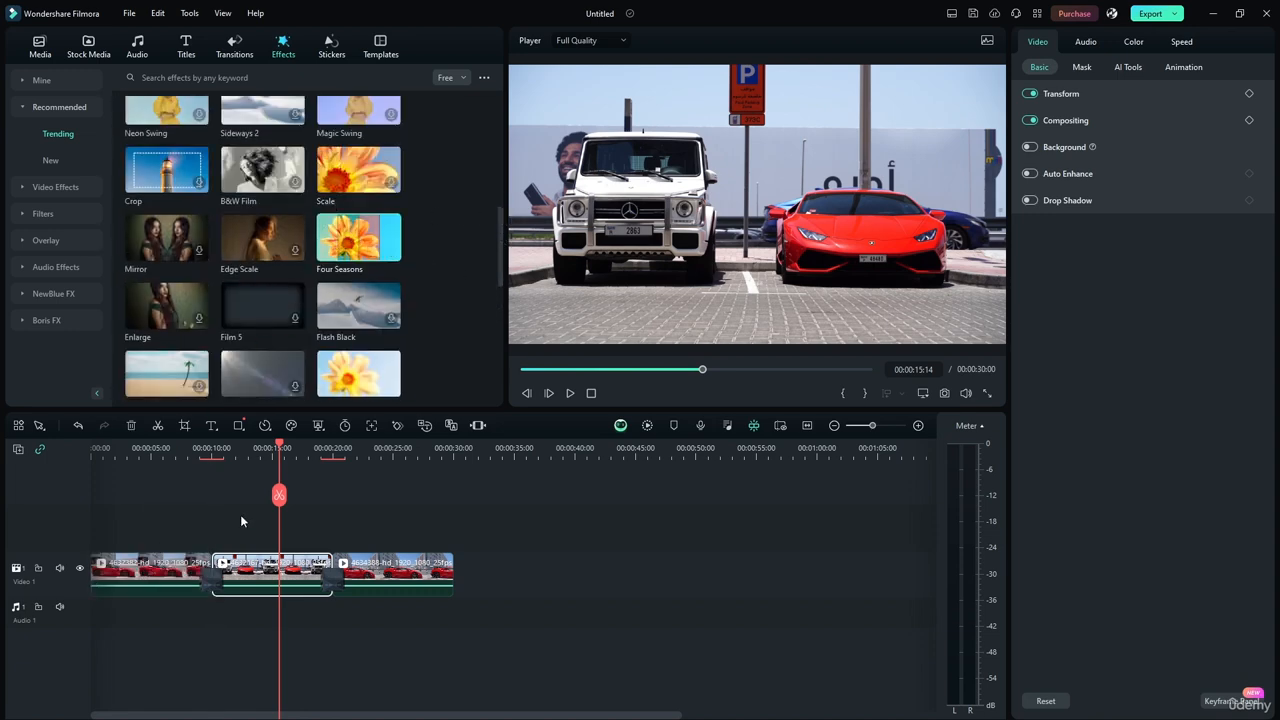
drag(279, 450, 55, 468)
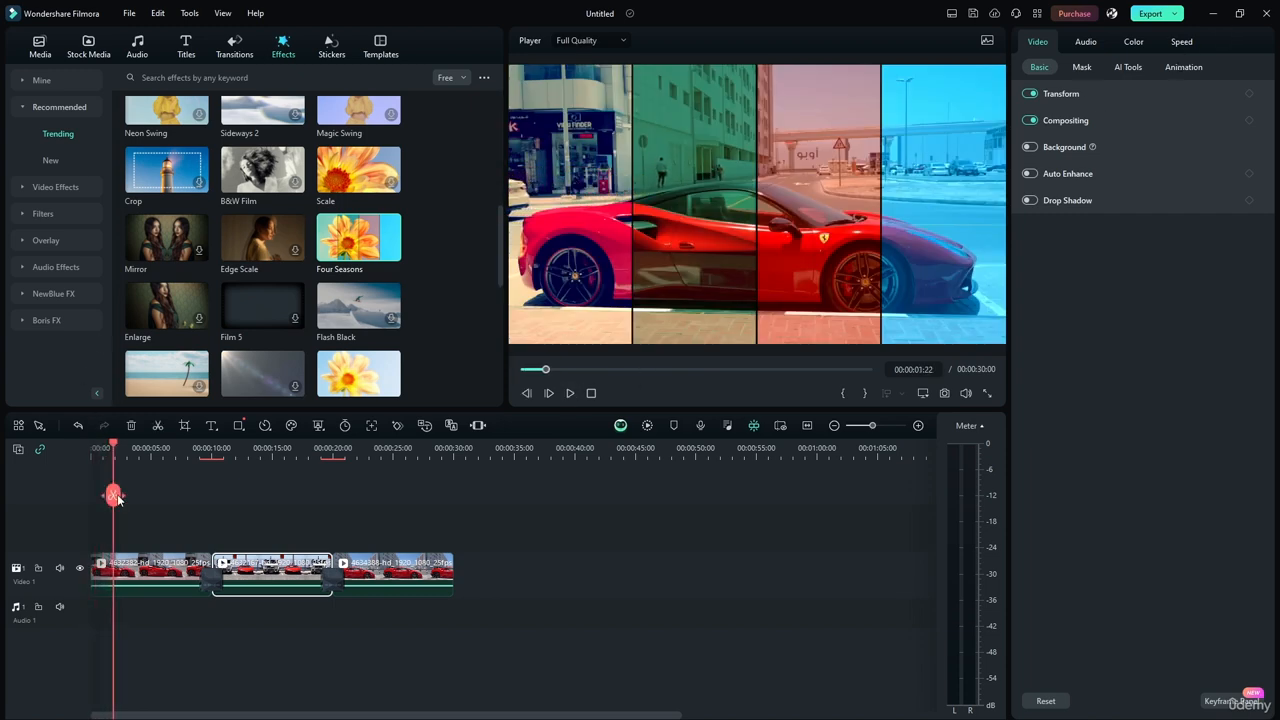
Show the first clip's Four Seasons settings, try its Opacity at 100%, and delete the effect.
click(160, 573)
click(1226, 45)
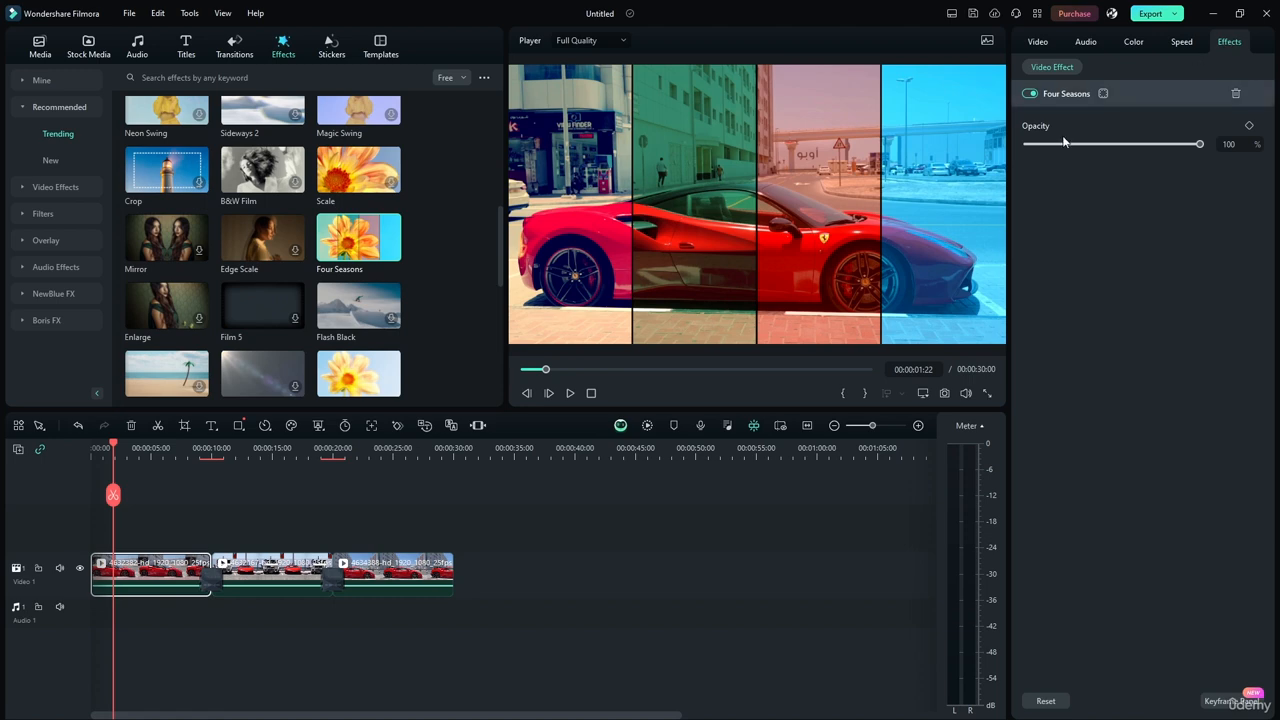
mouse_move(1199, 148)
mouse_down()
mouse_move(1025, 148)
mouse_move(1222, 146)
mouse_move(1026, 146)
mouse_move(1208, 145)
mouse_up()
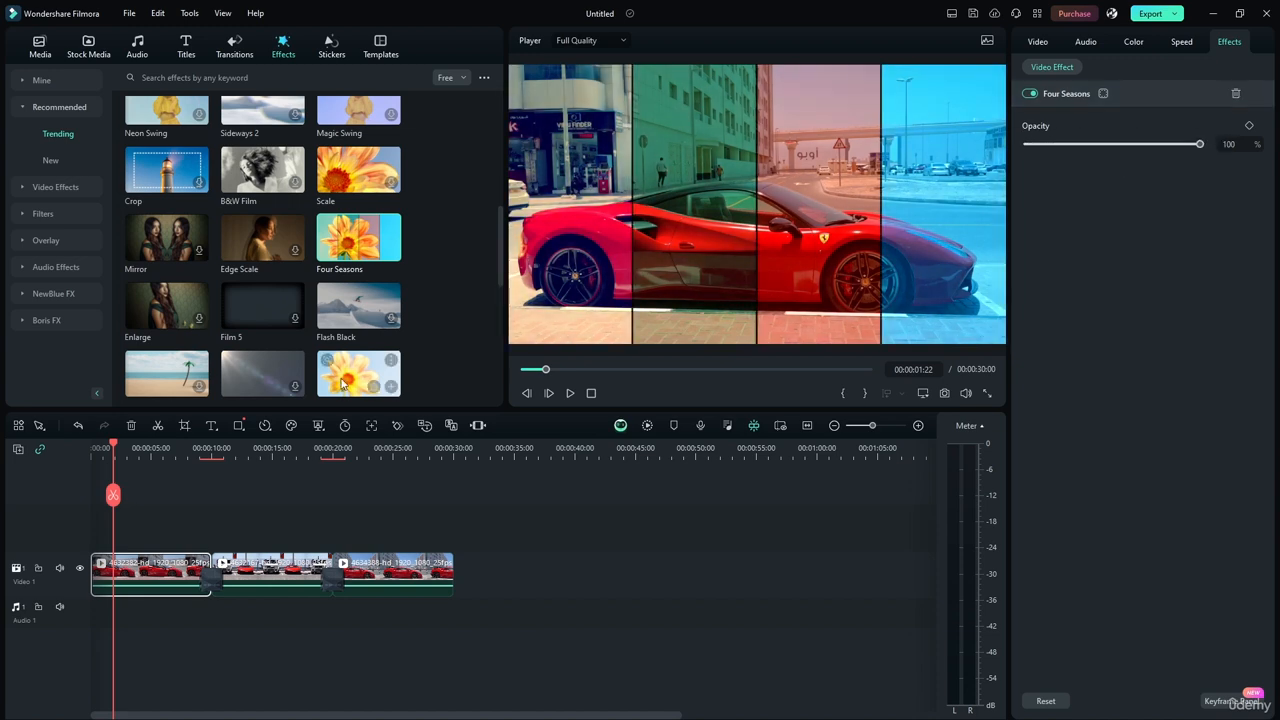
click(1236, 94)
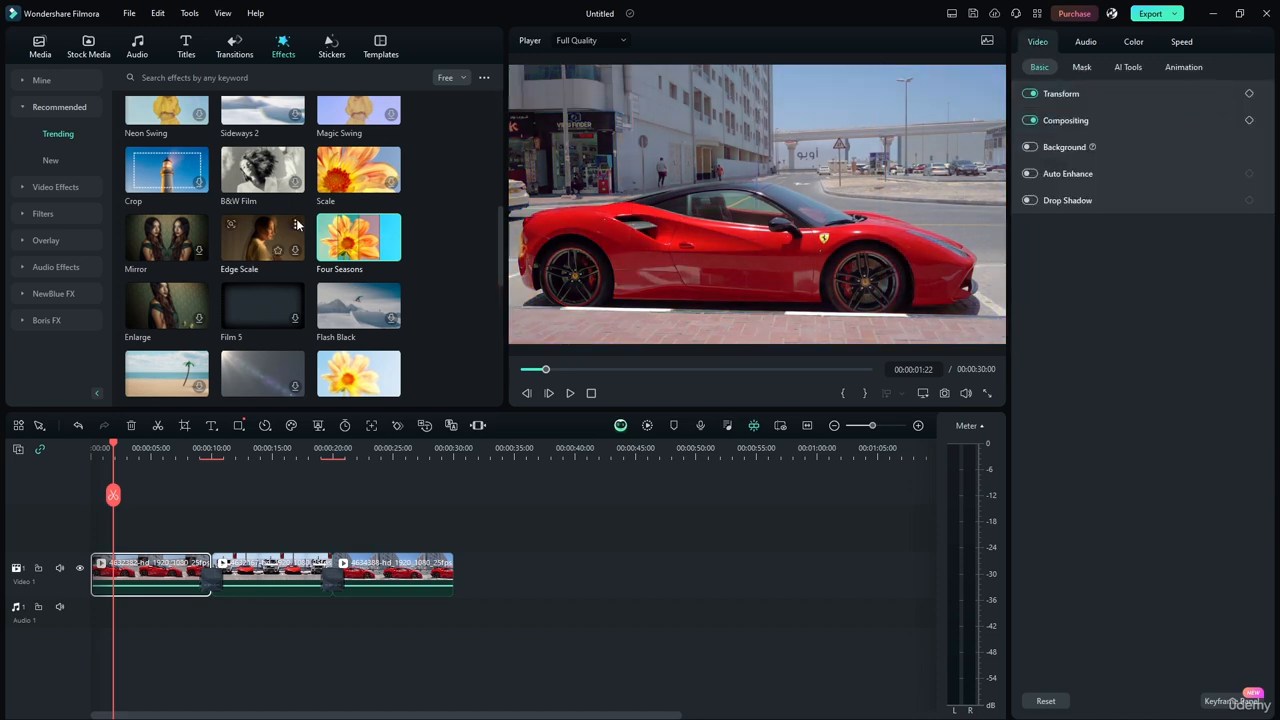
Apply the Light Effect 02 effect to the first clip and play the clip's opening with the effect's settings shown.
scroll(498, 249, down, 1)
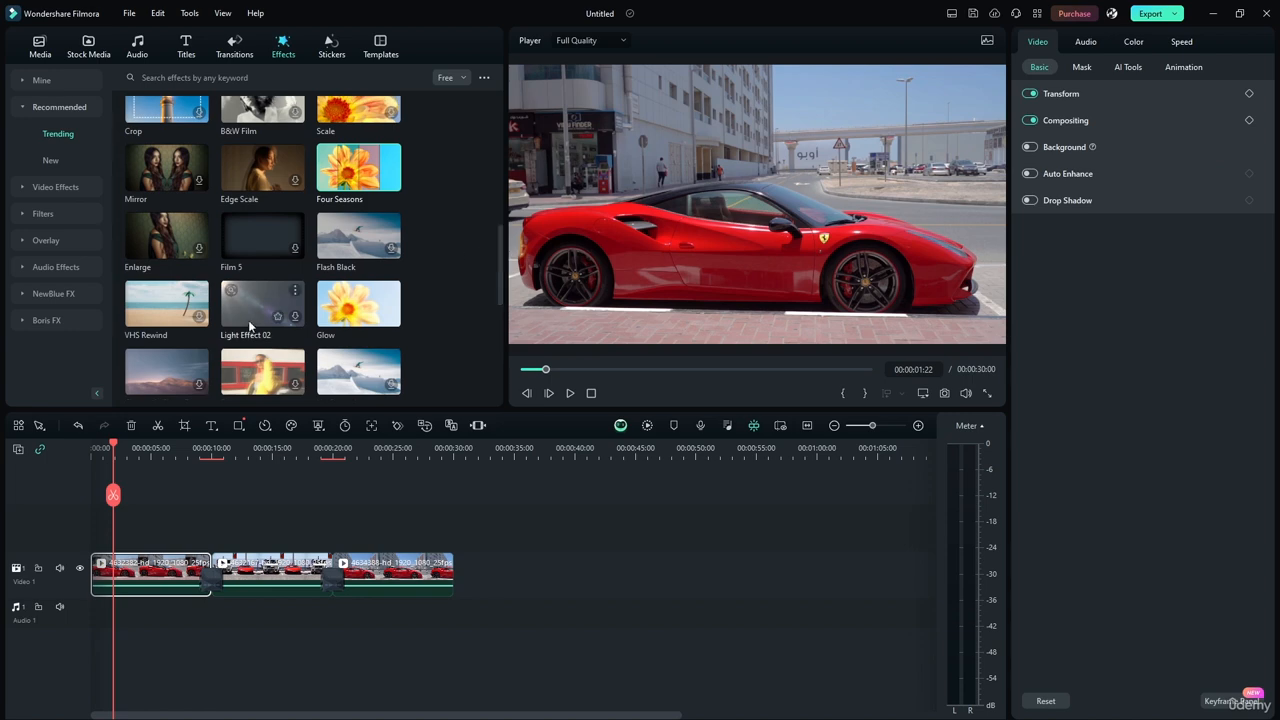
drag(258, 307, 135, 590)
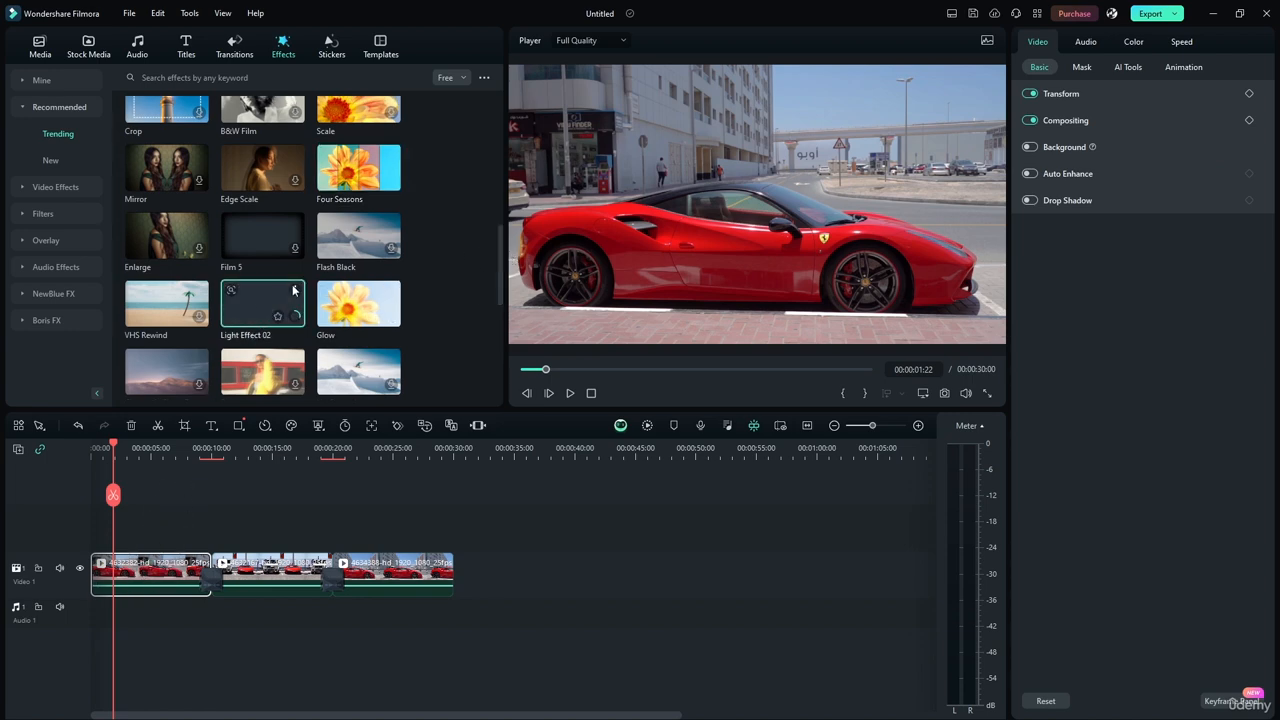
drag(112, 455, 92, 455)
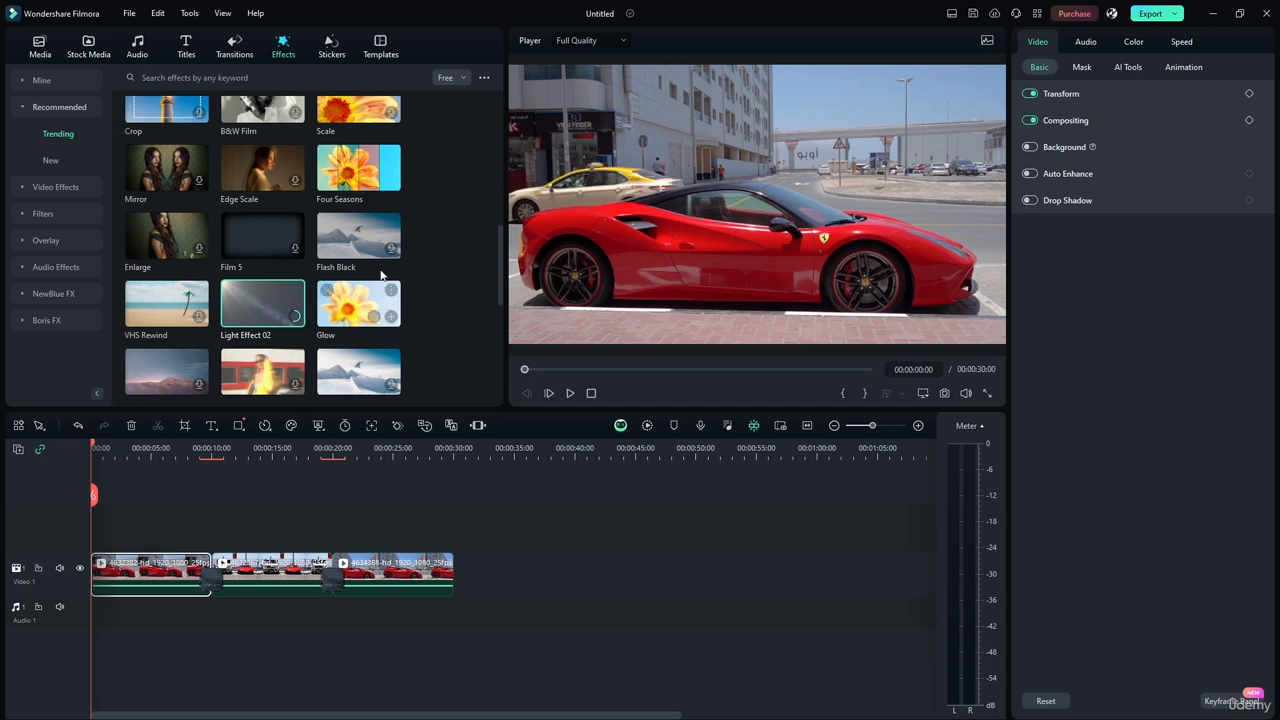
drag(497, 265, 499, 285)
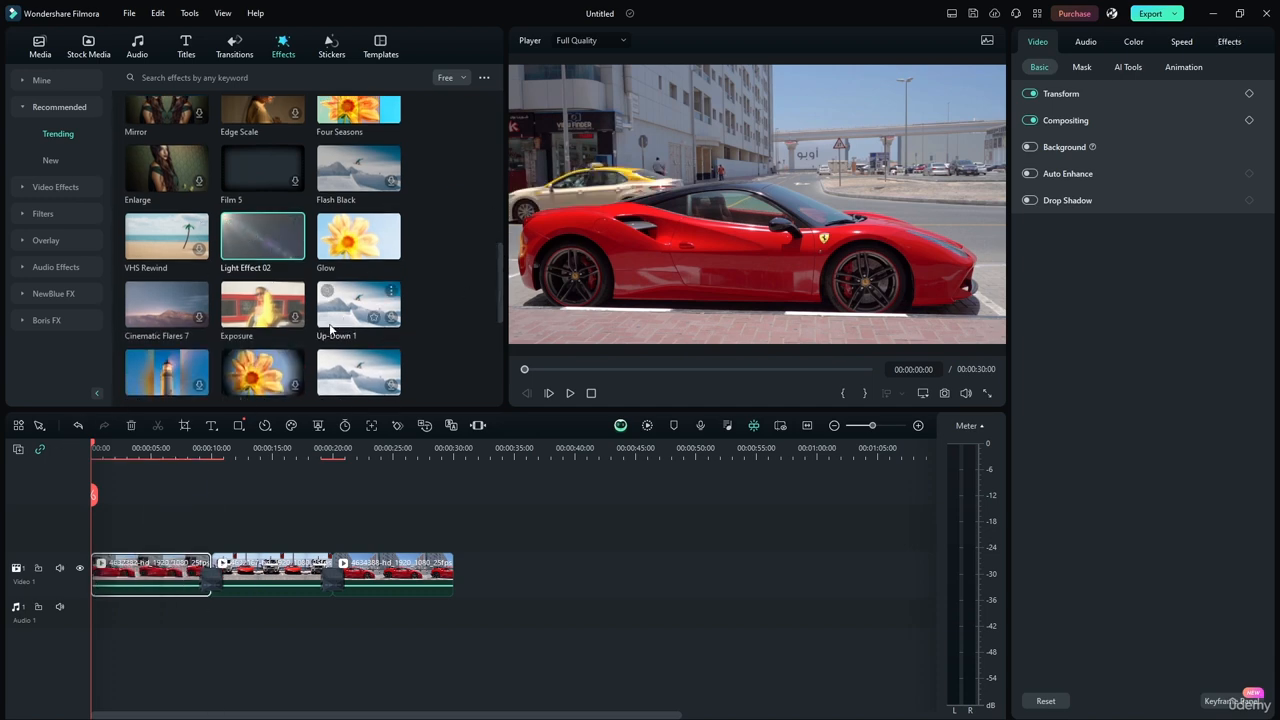
click(1238, 44)
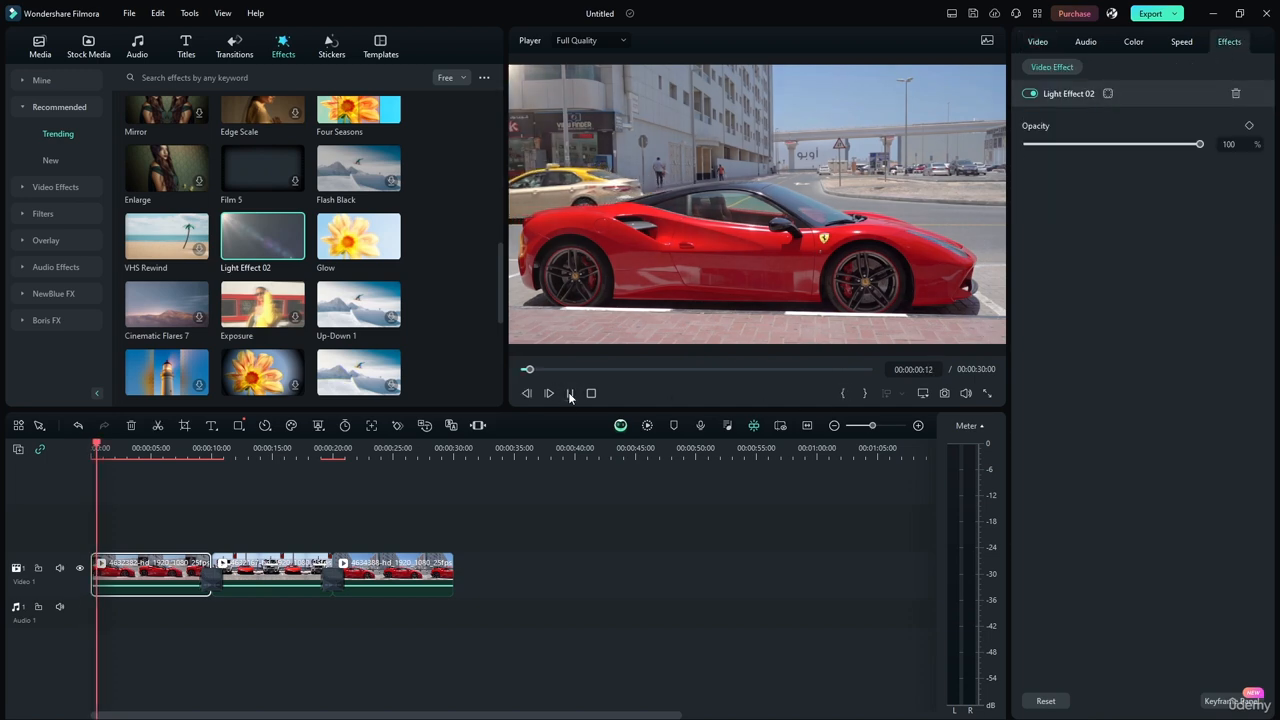
click(570, 393)
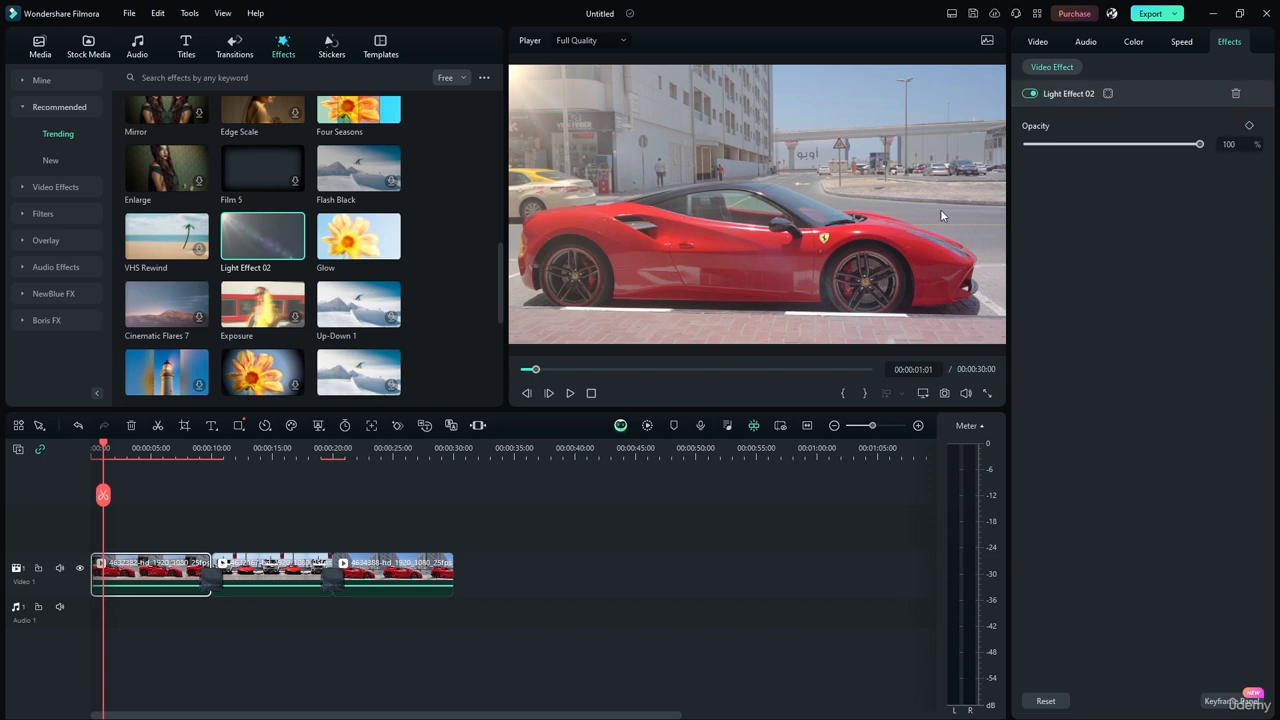
Add a custom mask to the Light Effect 02 effect on the first clip.
click(1128, 93)
click(1122, 92)
click(1122, 92)
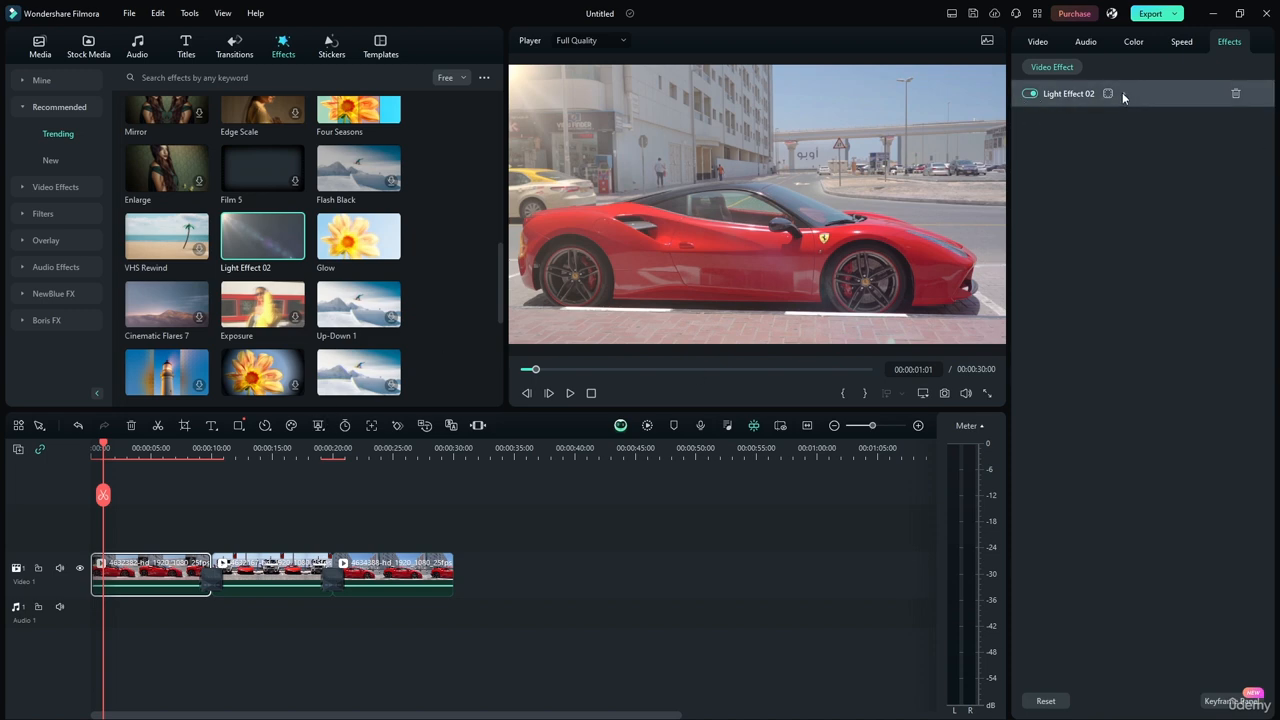
click(1122, 92)
click(1101, 93)
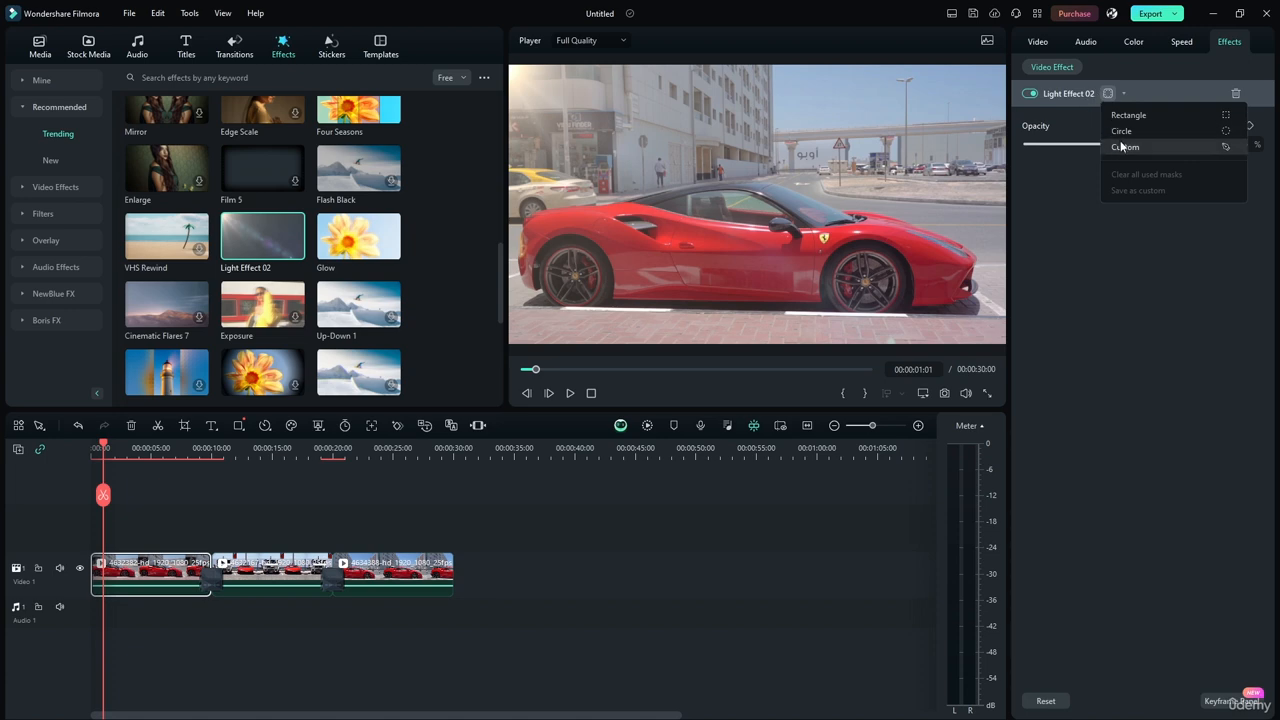
click(1115, 148)
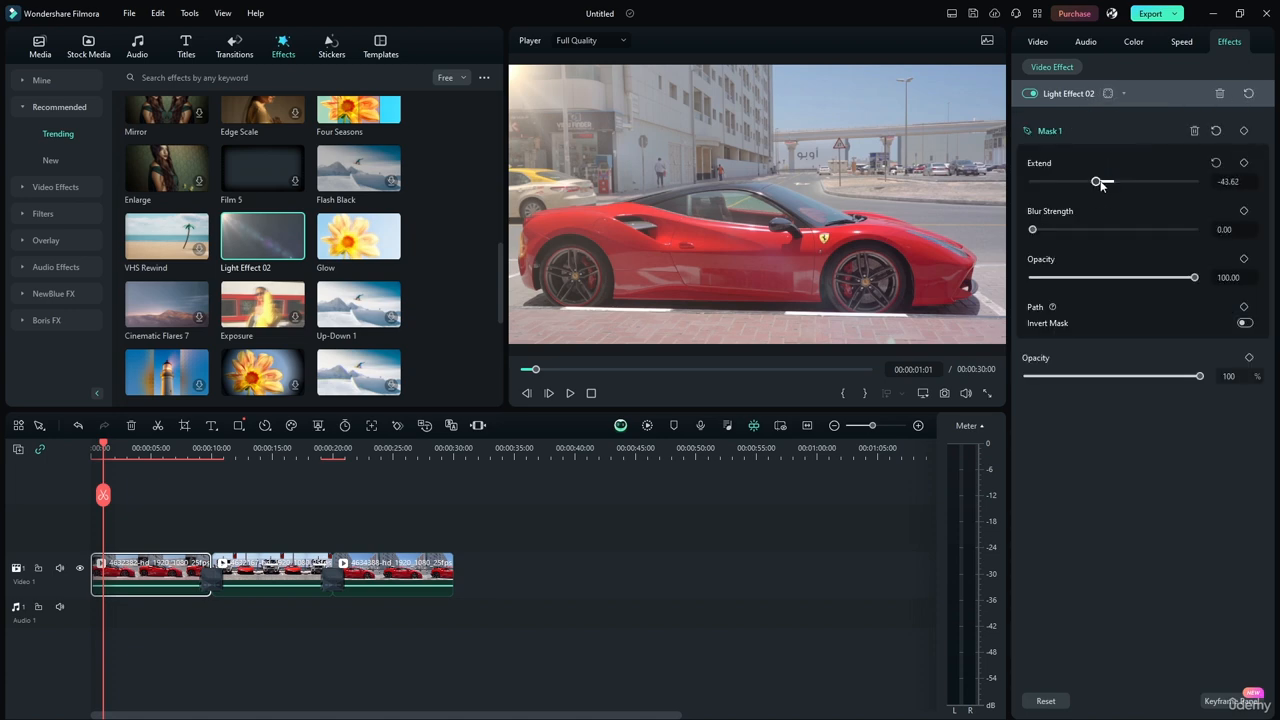
Set Mask 1's Extend to -200.00, Blur Strength to 0.00 and Opacity to 41.56 while playing the first clip.
click(566, 392)
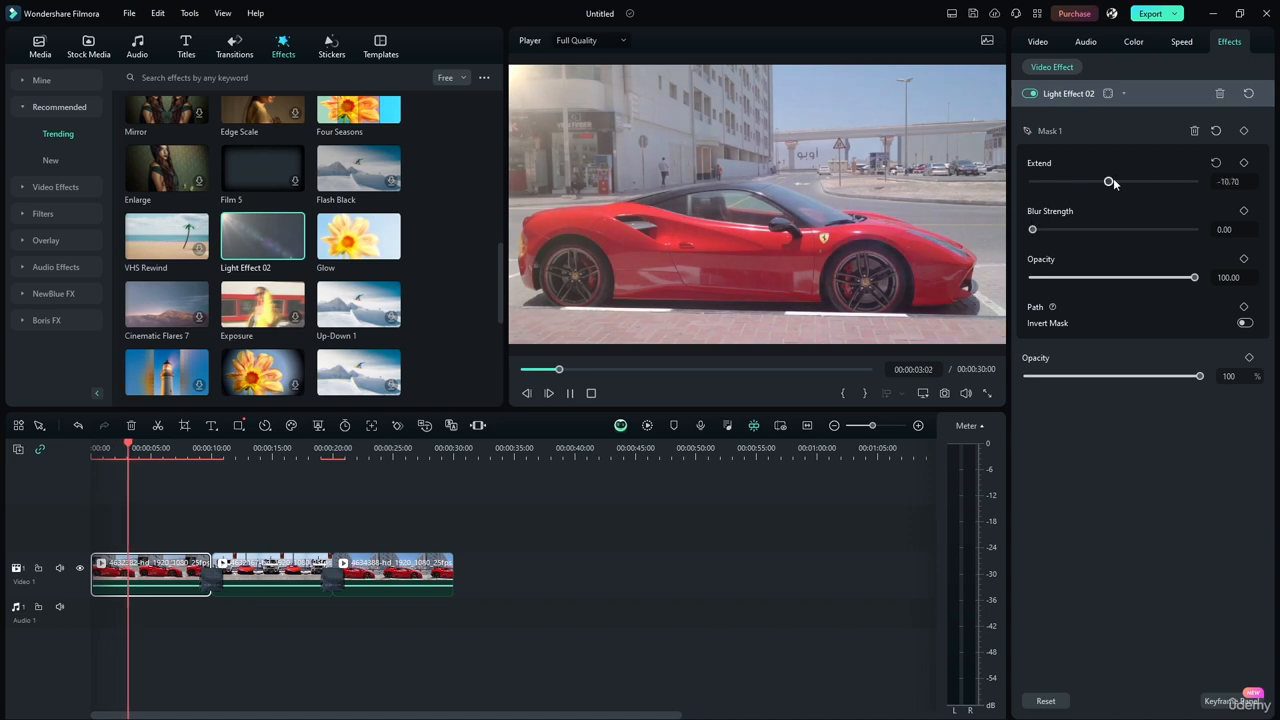
drag(1113, 179, 924, 189)
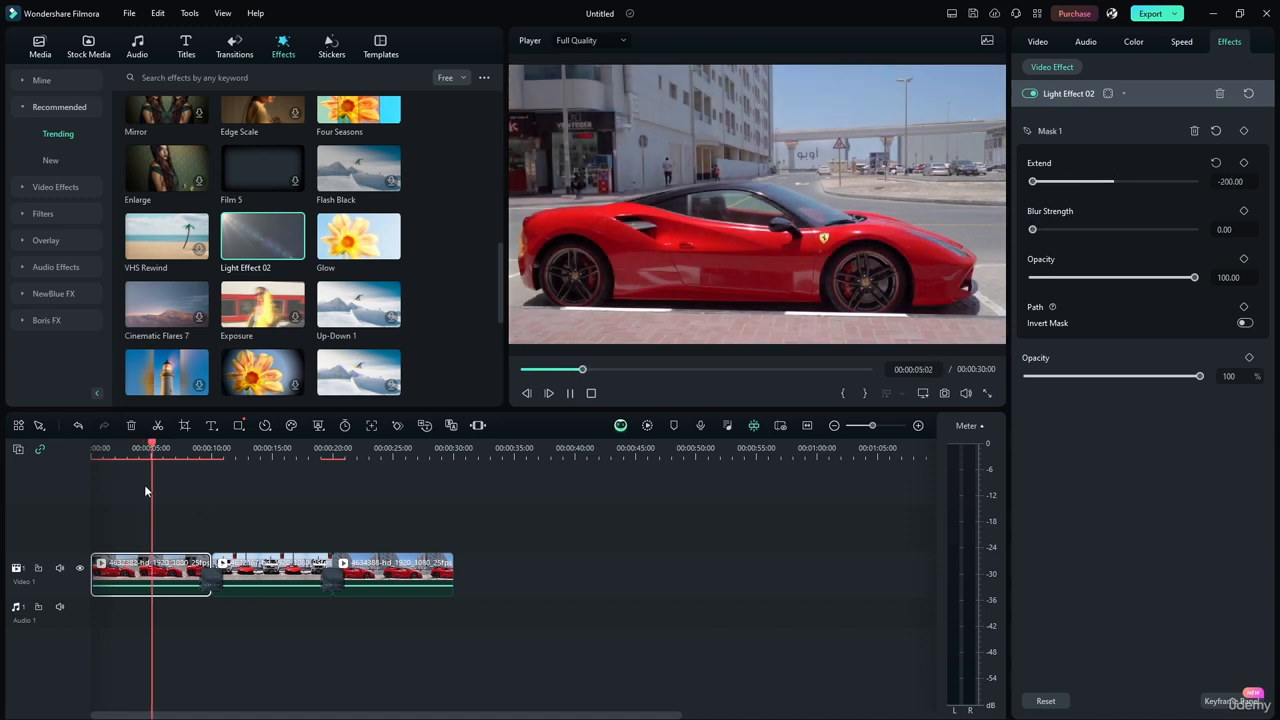
drag(157, 445, 48, 449)
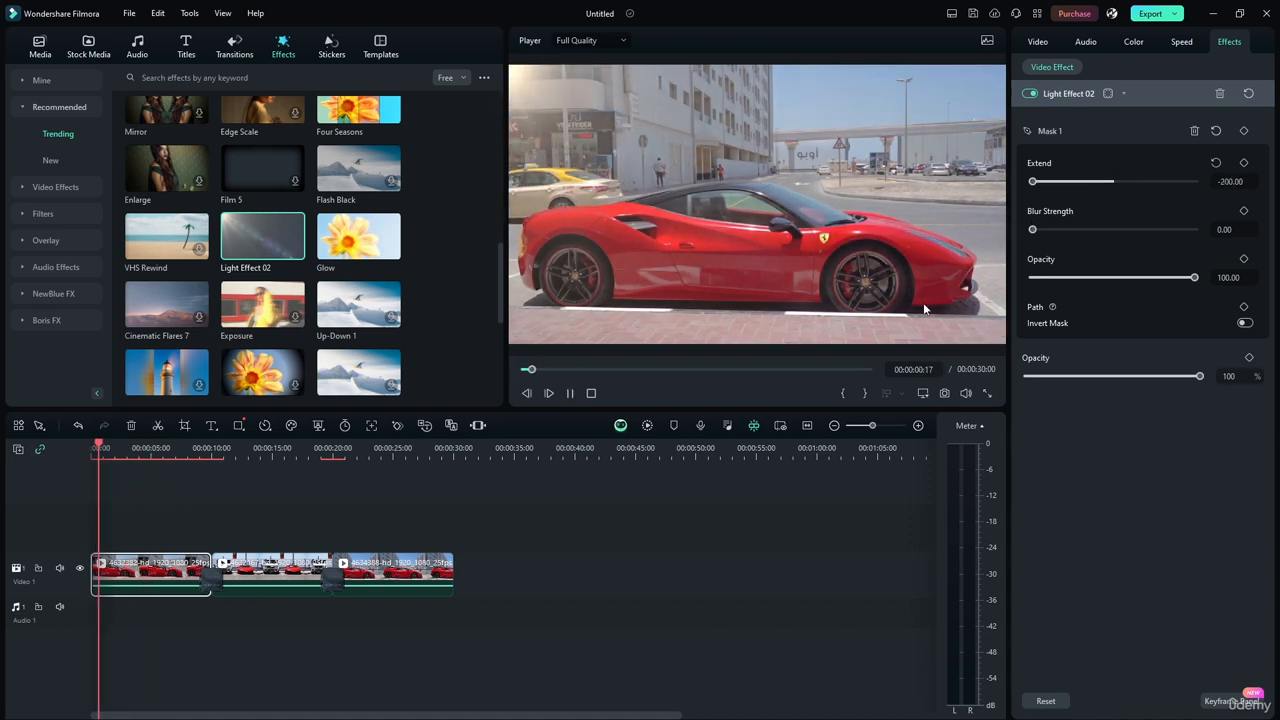
drag(1035, 232, 933, 228)
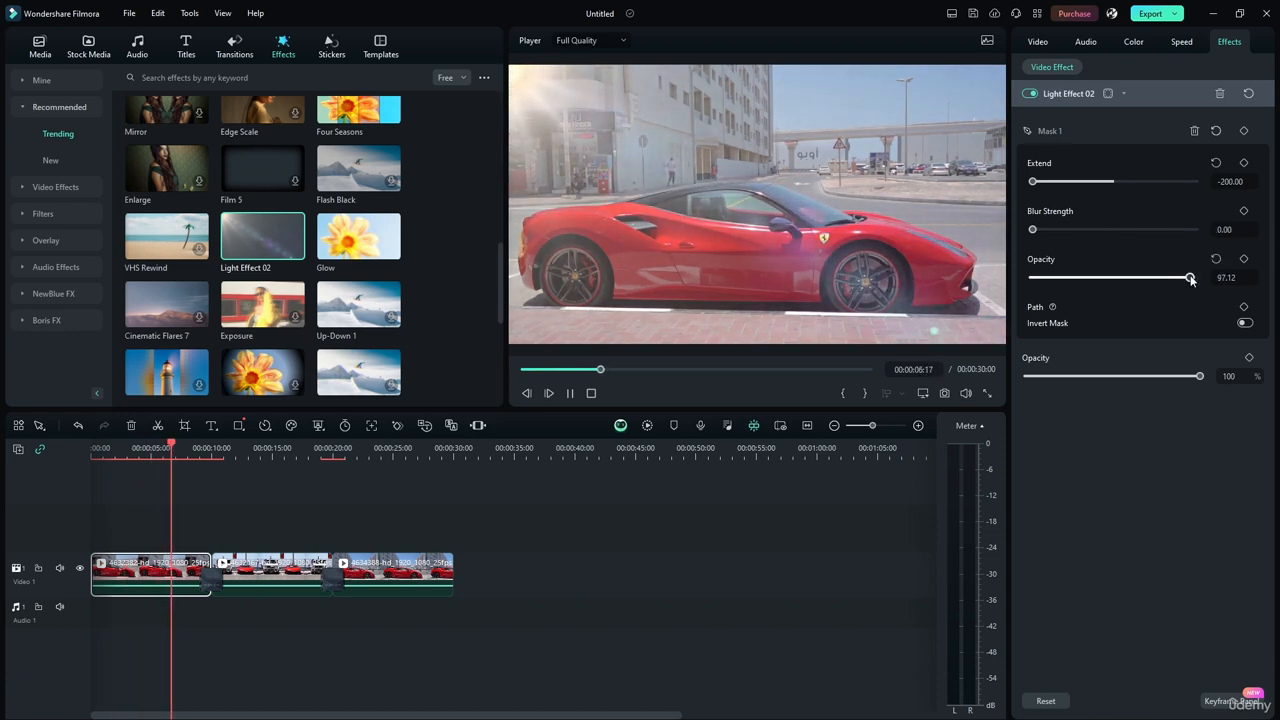
drag(1194, 277, 1096, 281)
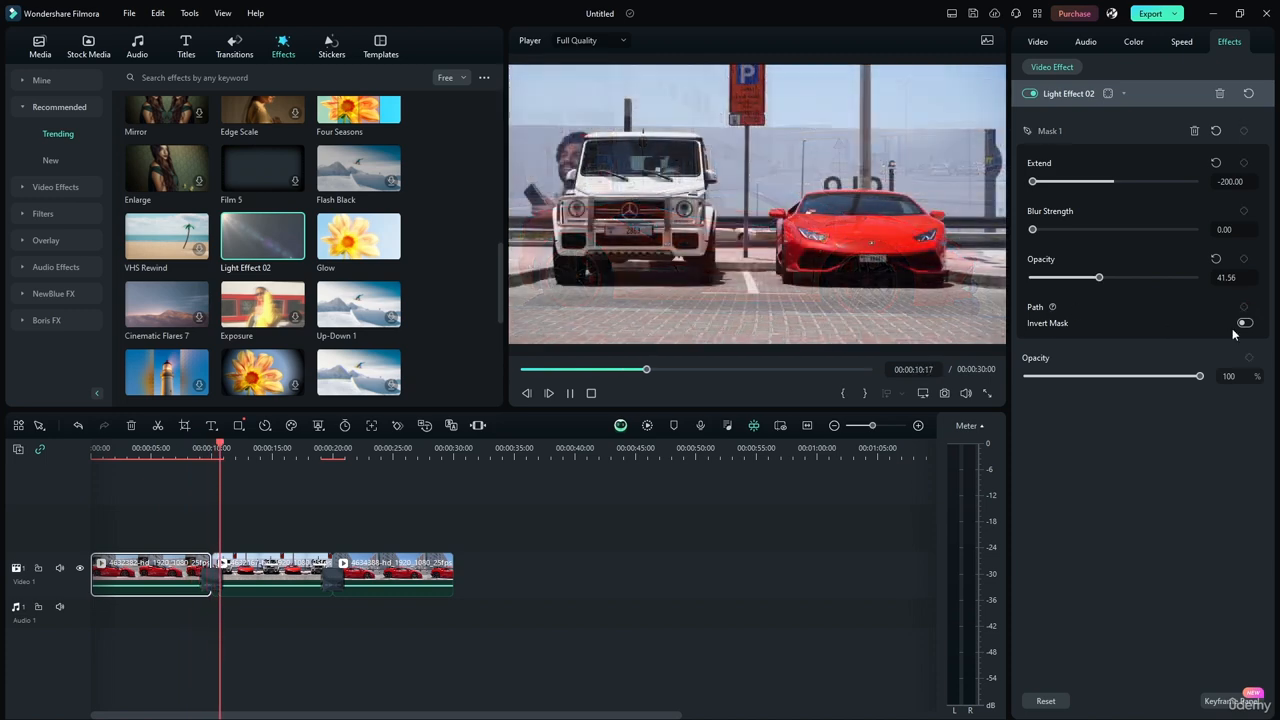
Replay from the start of the timeline to check the masked effect, and delete Light Effect 02 from the first clip.
click(569, 395)
drag(669, 370, 510, 376)
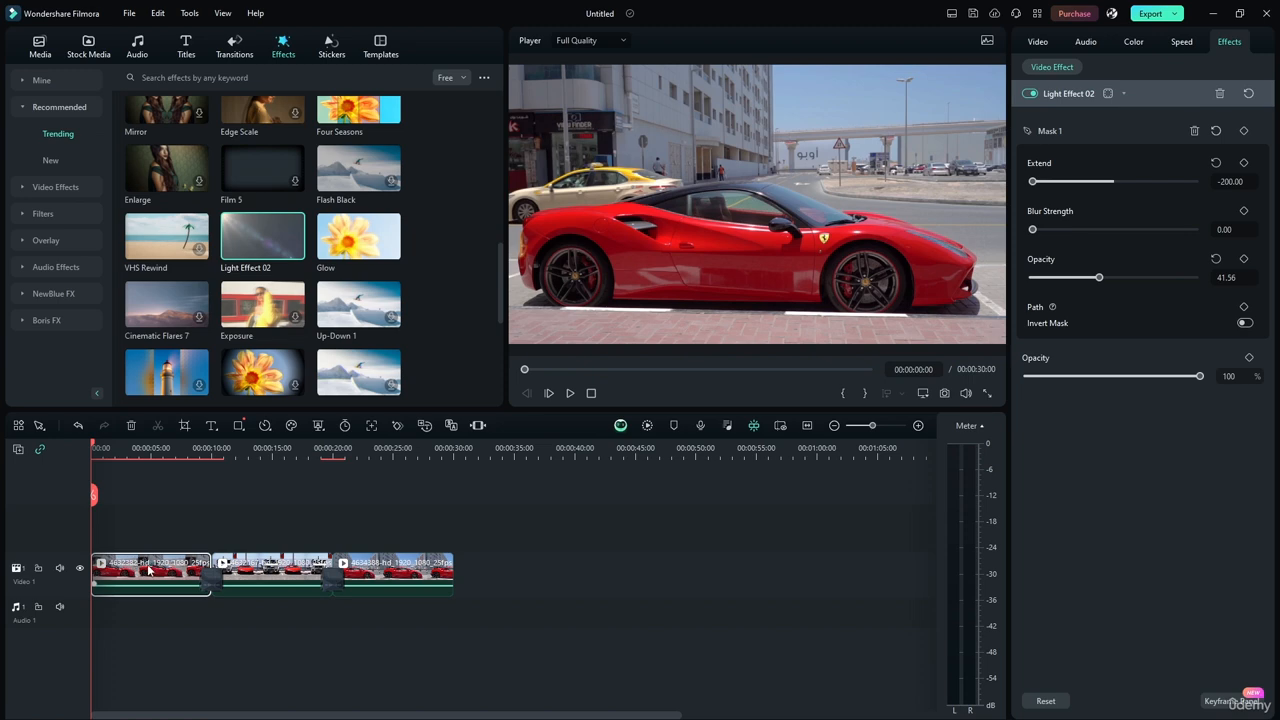
click(571, 394)
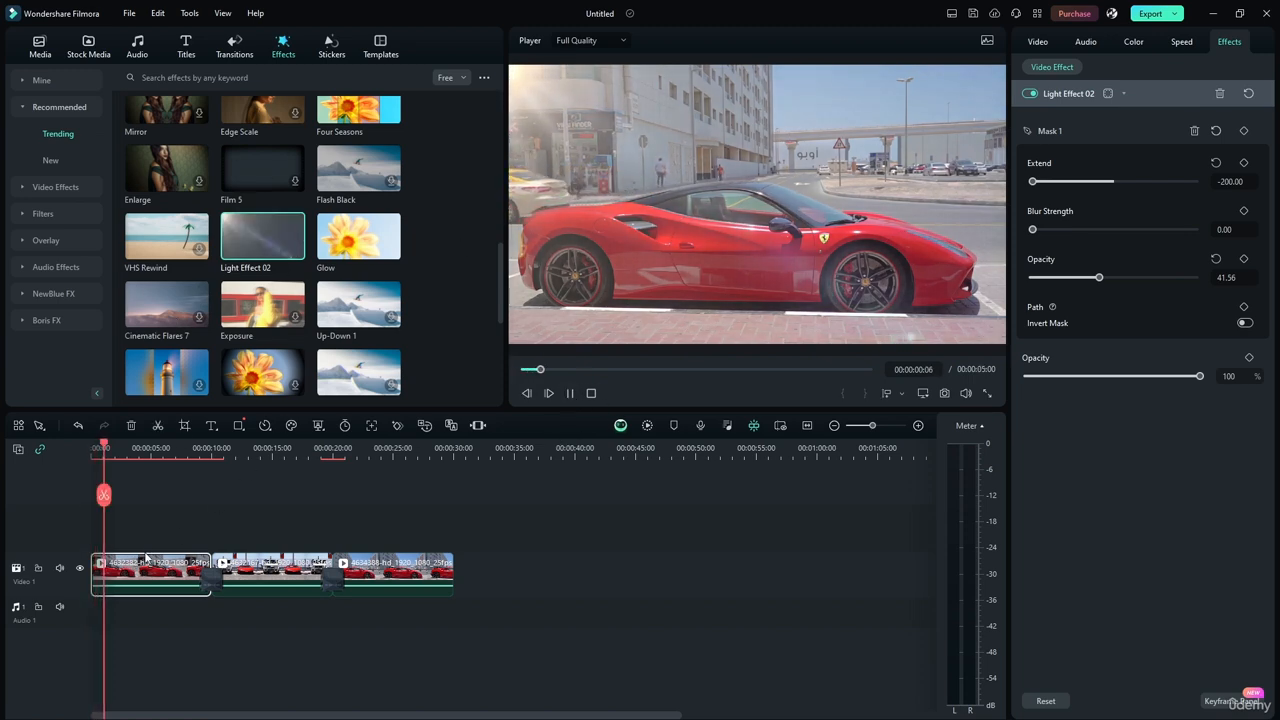
click(1219, 94)
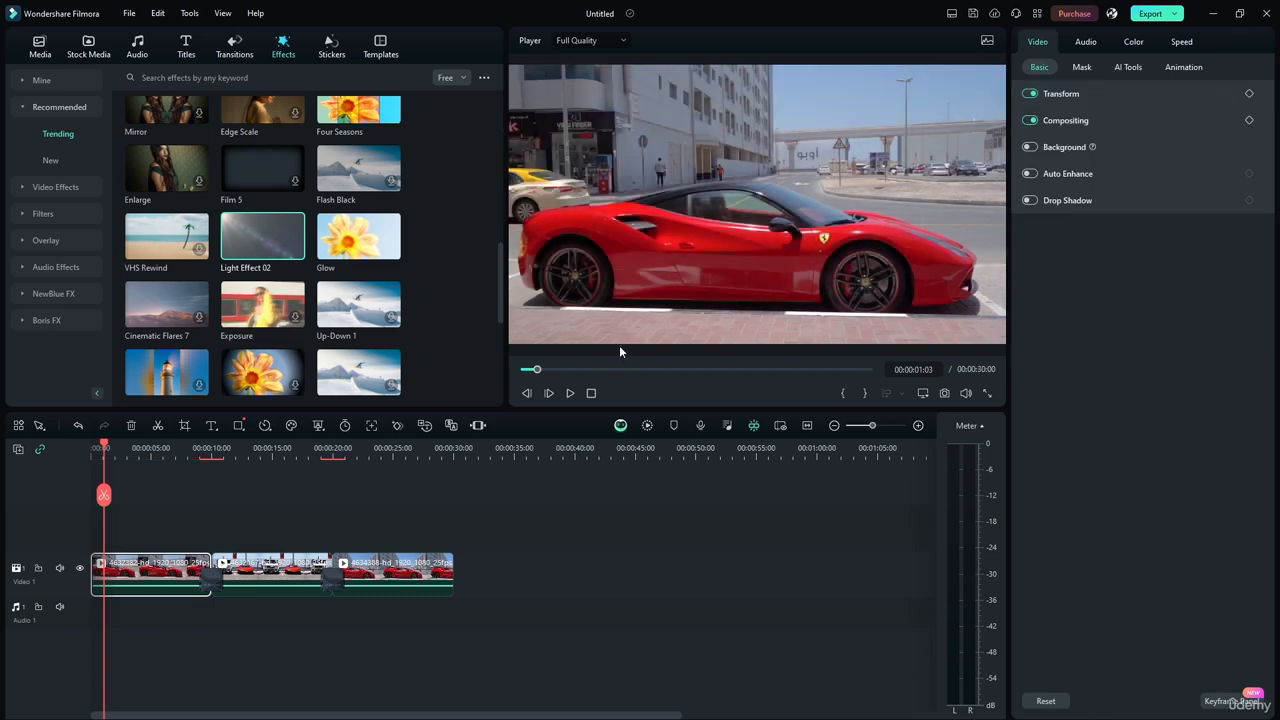
Apply the Scales effect to the first clip and play the timeline from the start.
scroll(495, 275, down, 2)
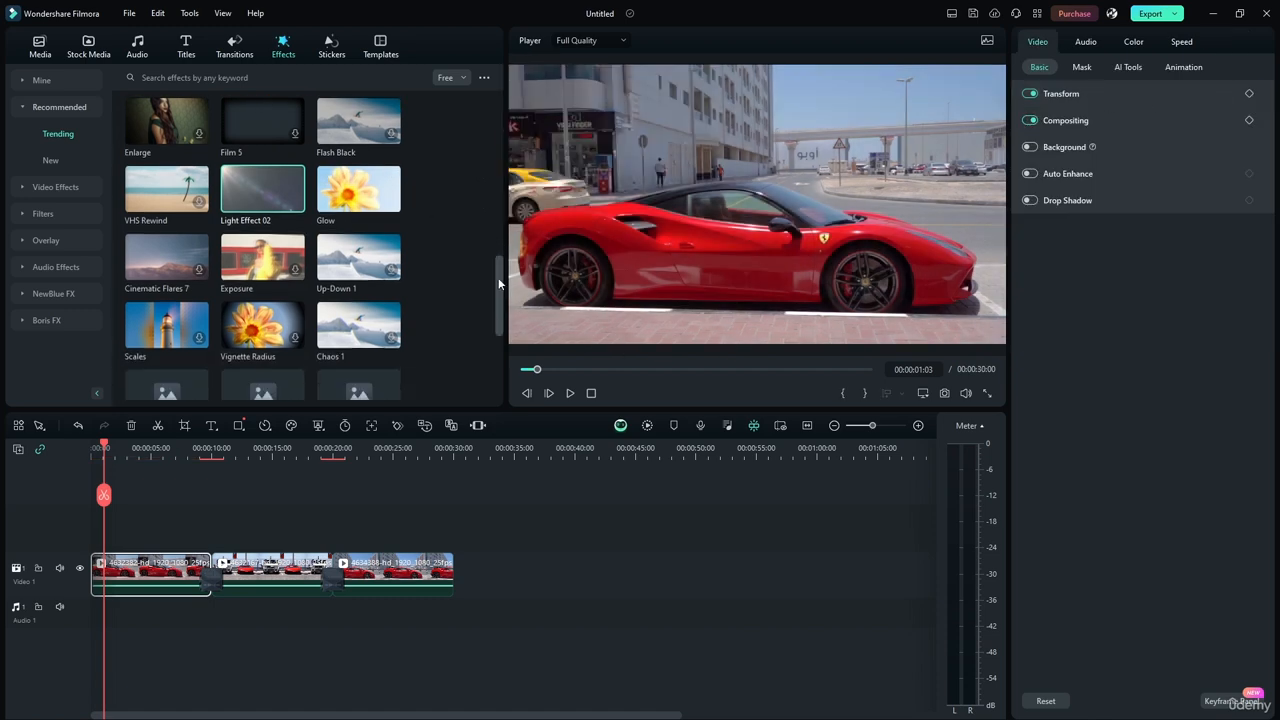
drag(168, 292, 135, 572)
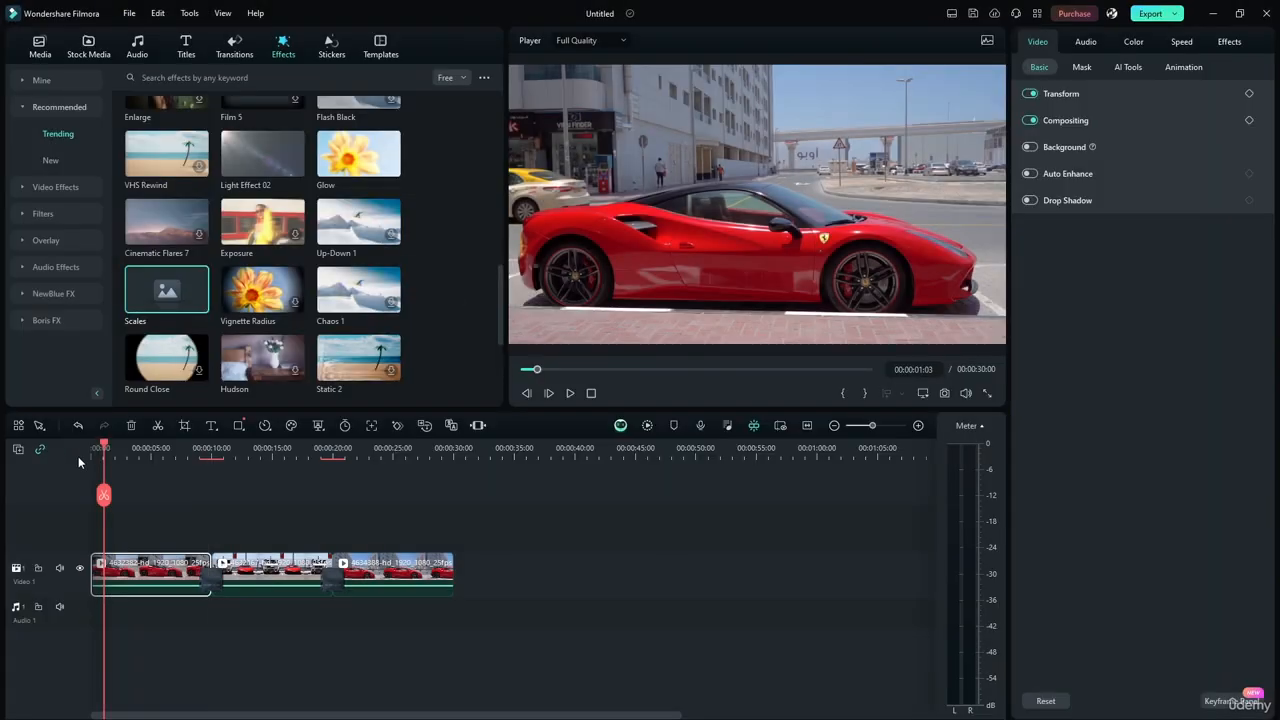
drag(102, 445, 88, 446)
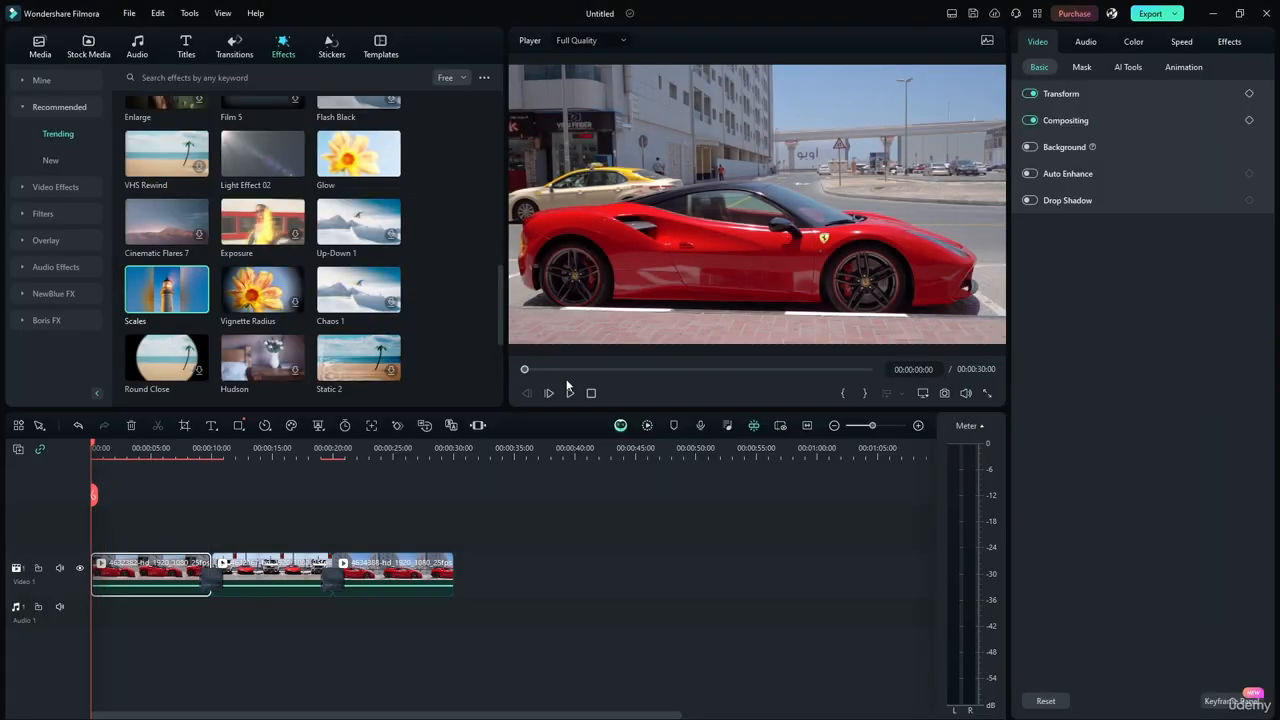
click(568, 392)
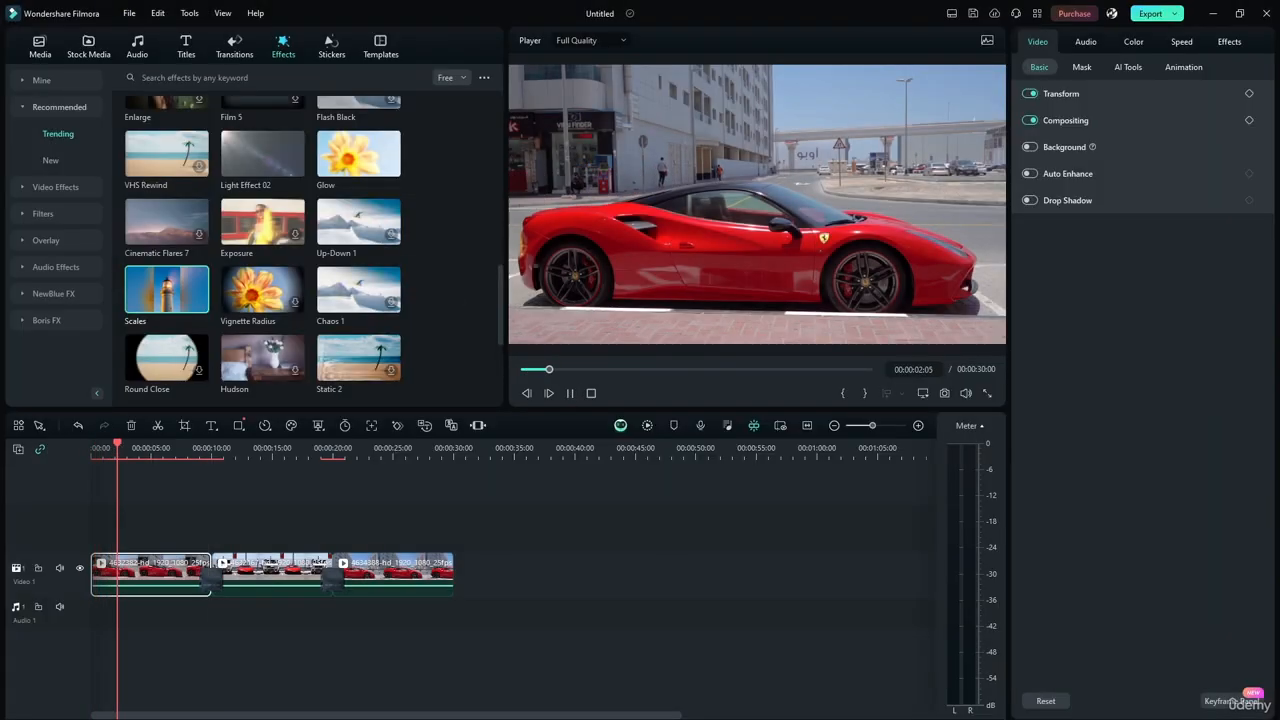
Configure the Scales effect with Source Width 0.80, a purple Background Color, Background Luminance 175, Scales_Level 1.00 and Opacity 100%.
click(1229, 41)
click(1064, 192)
click(1053, 219)
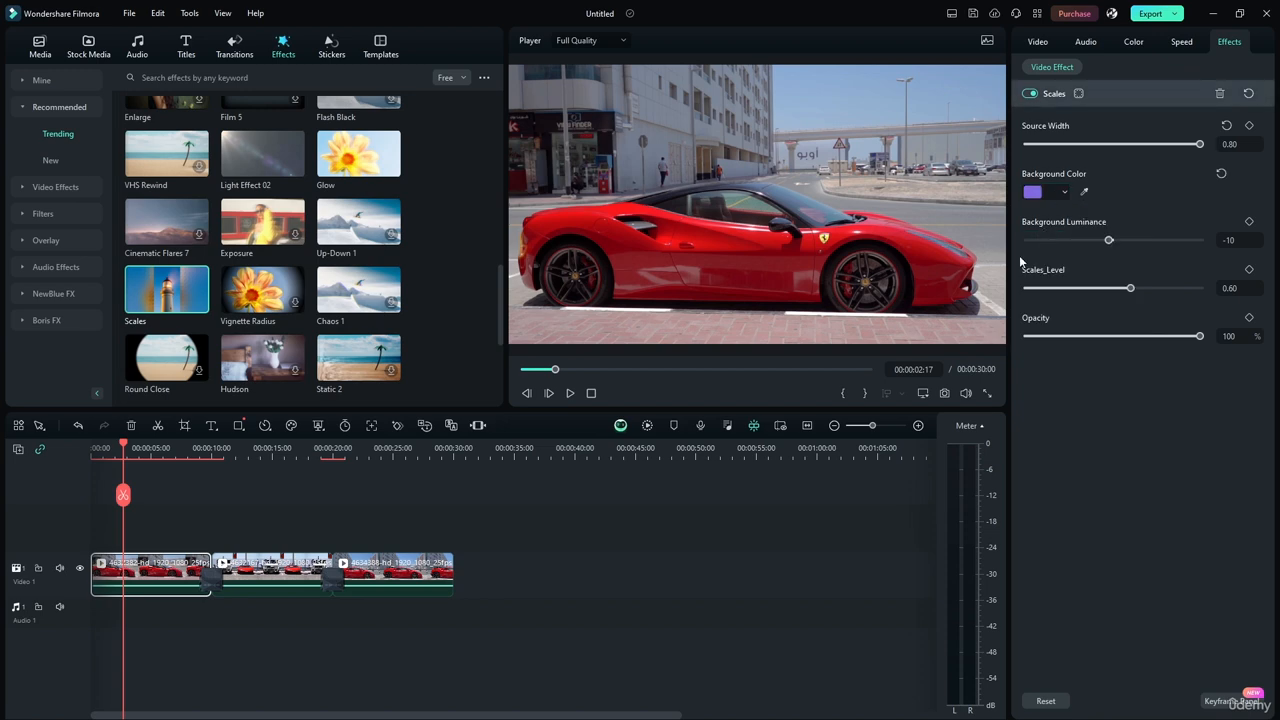
click(569, 392)
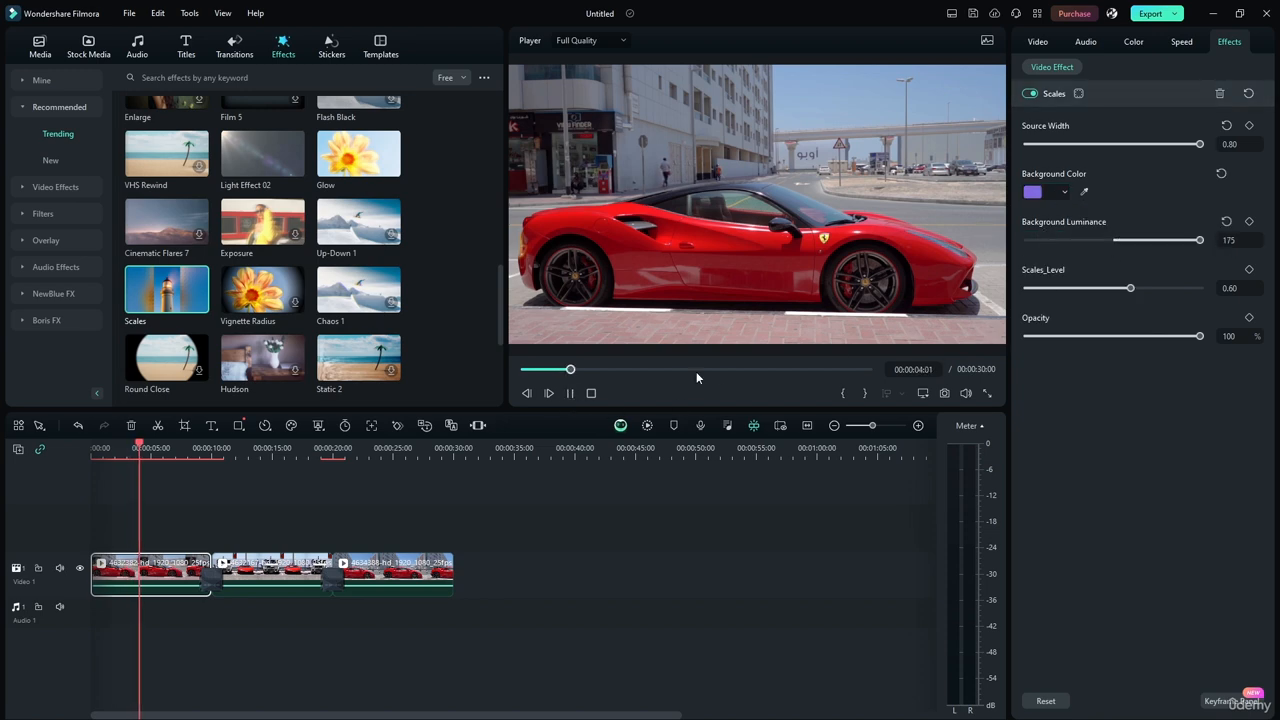
drag(1130, 289, 1231, 287)
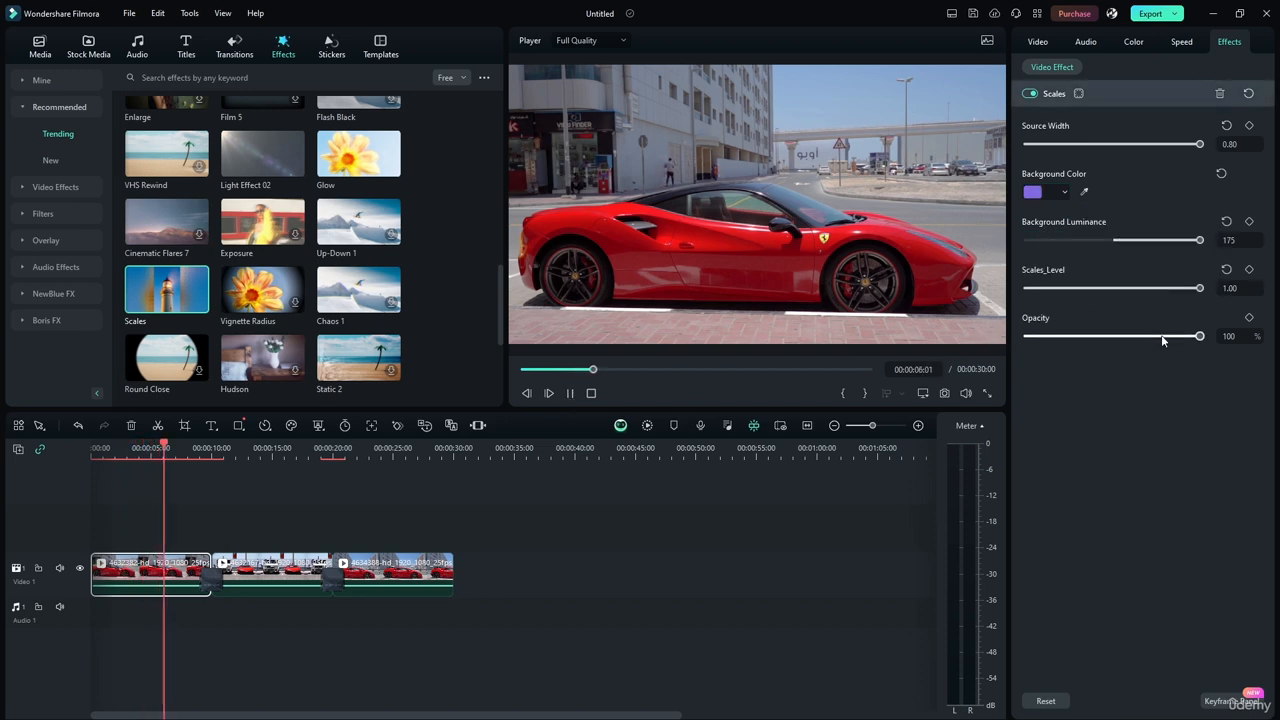
drag(1163, 337, 1248, 337)
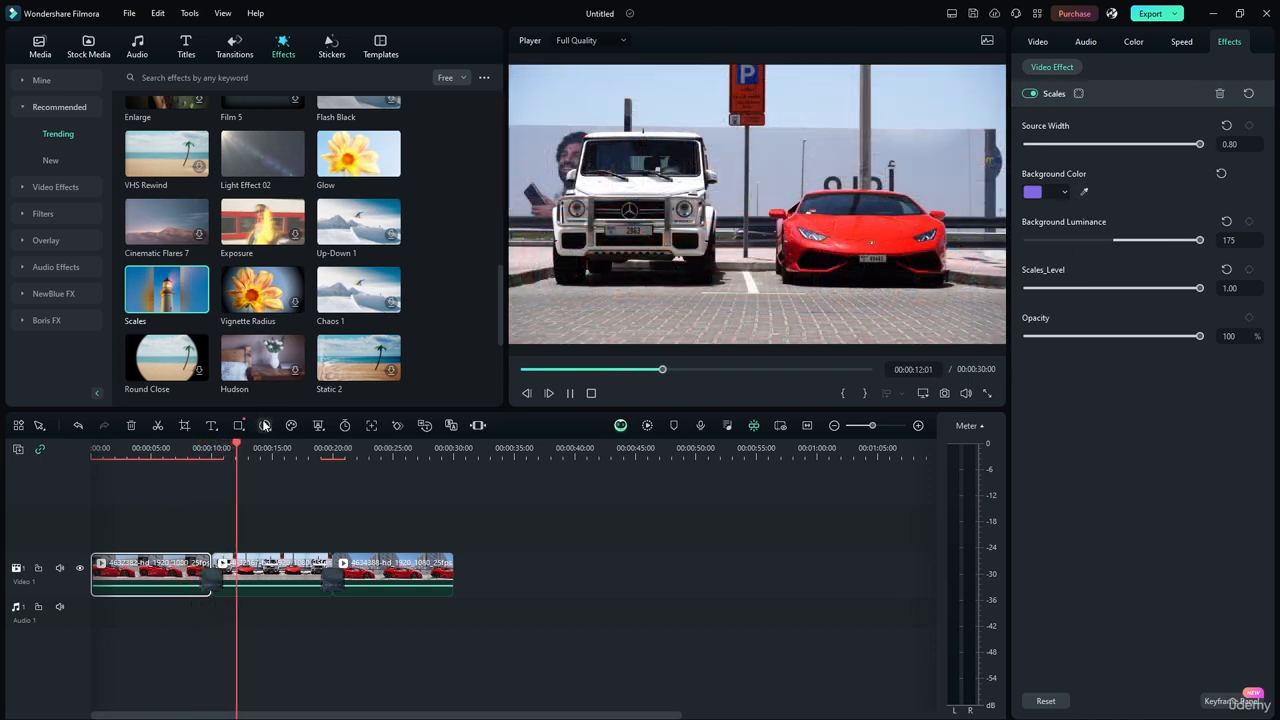
Stop playback, return the playhead to the start of the timeline, and play the Scales effect's sample preview.
key(space)
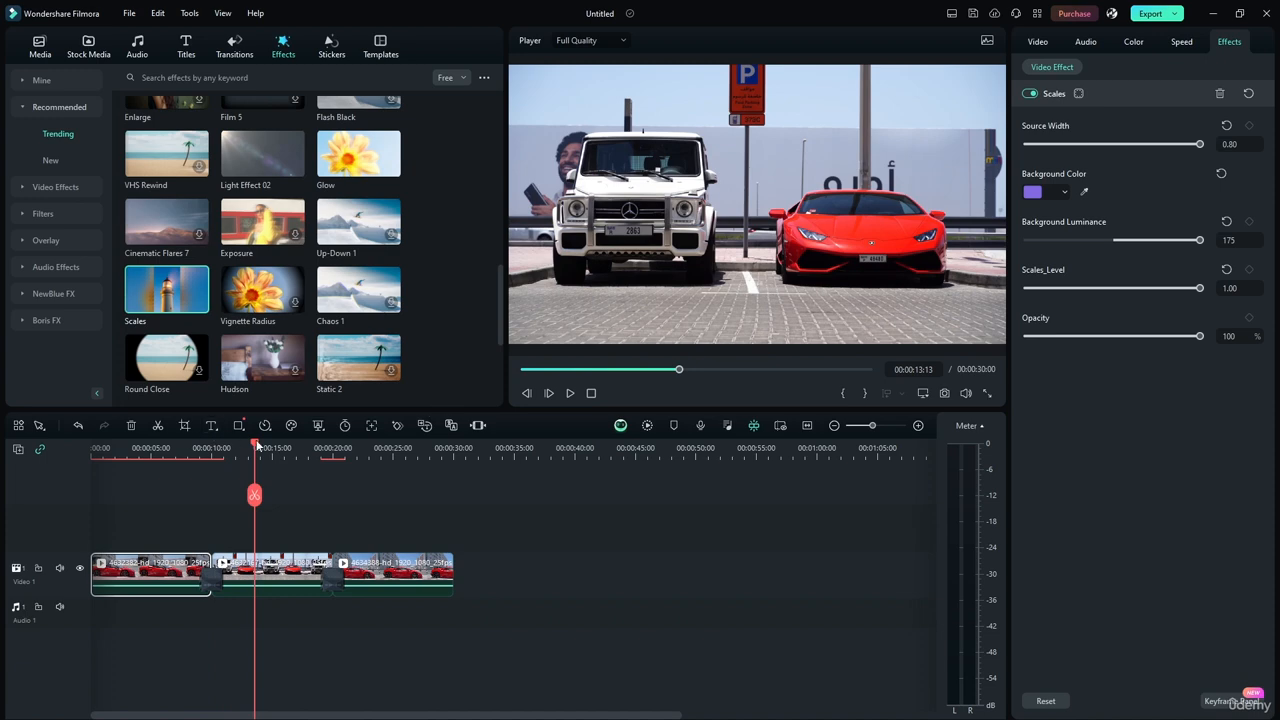
key(Home)
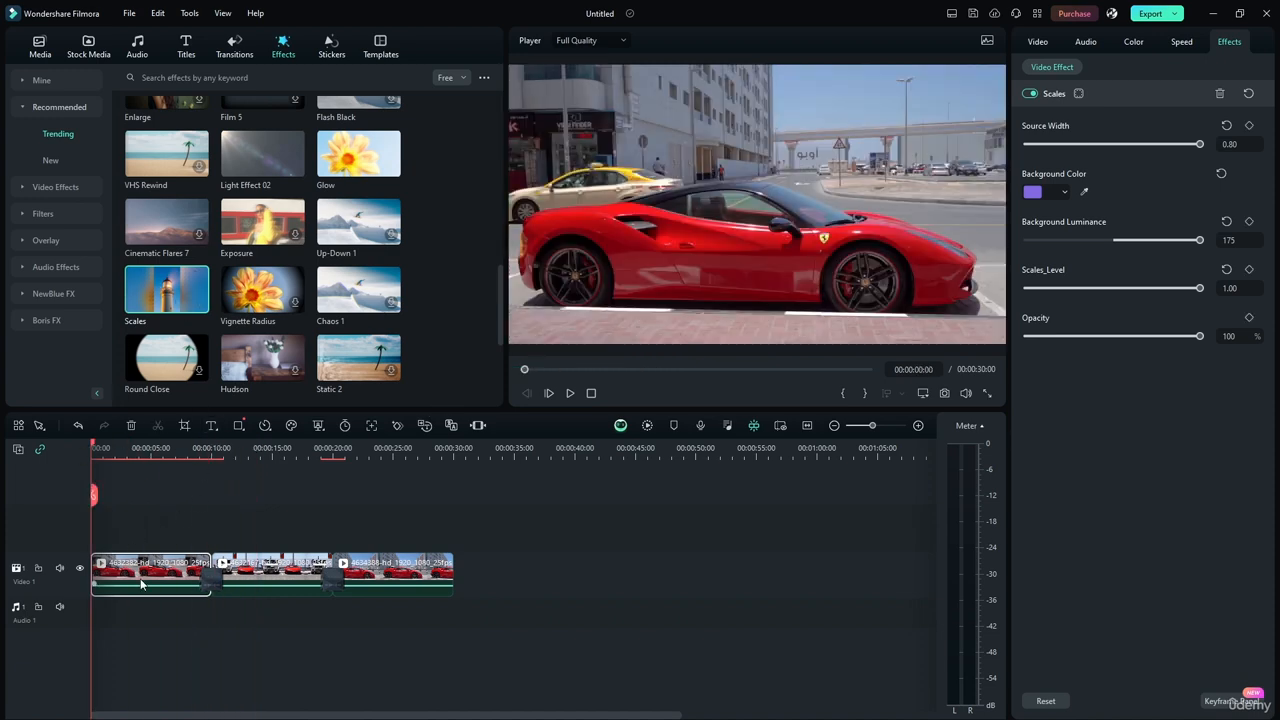
click(157, 292)
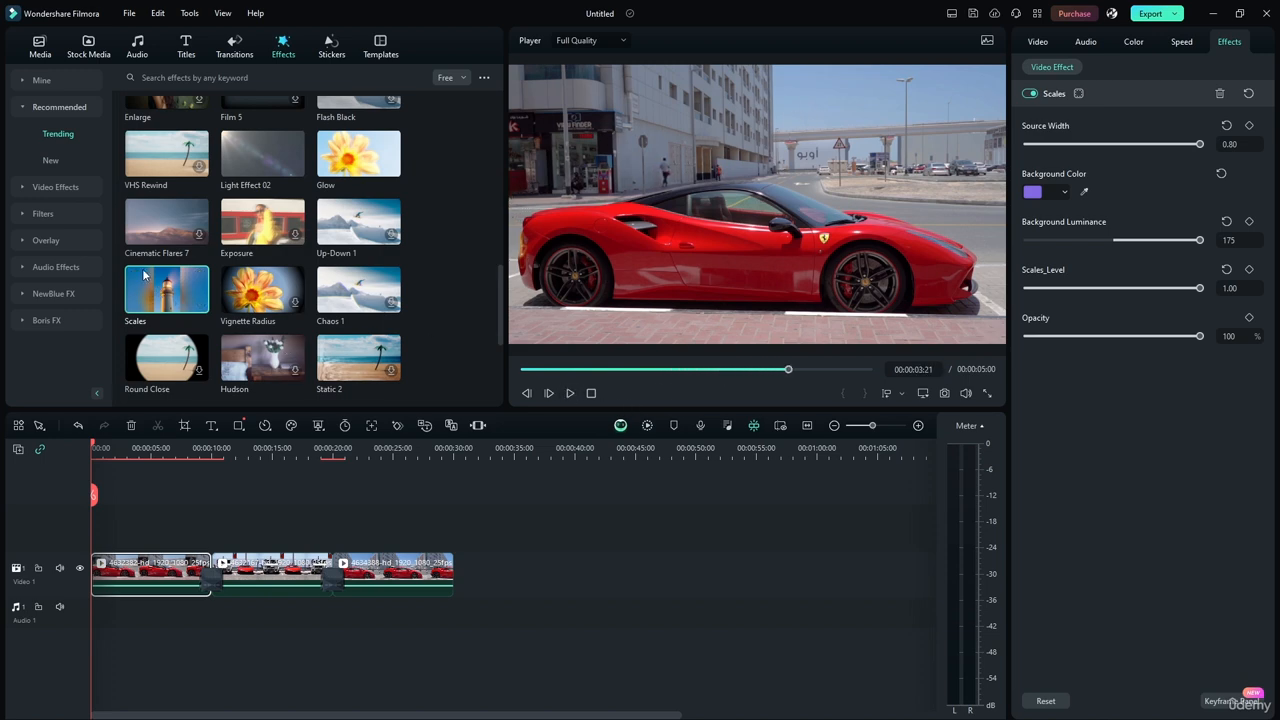
scroll(452, 270, down, 3)
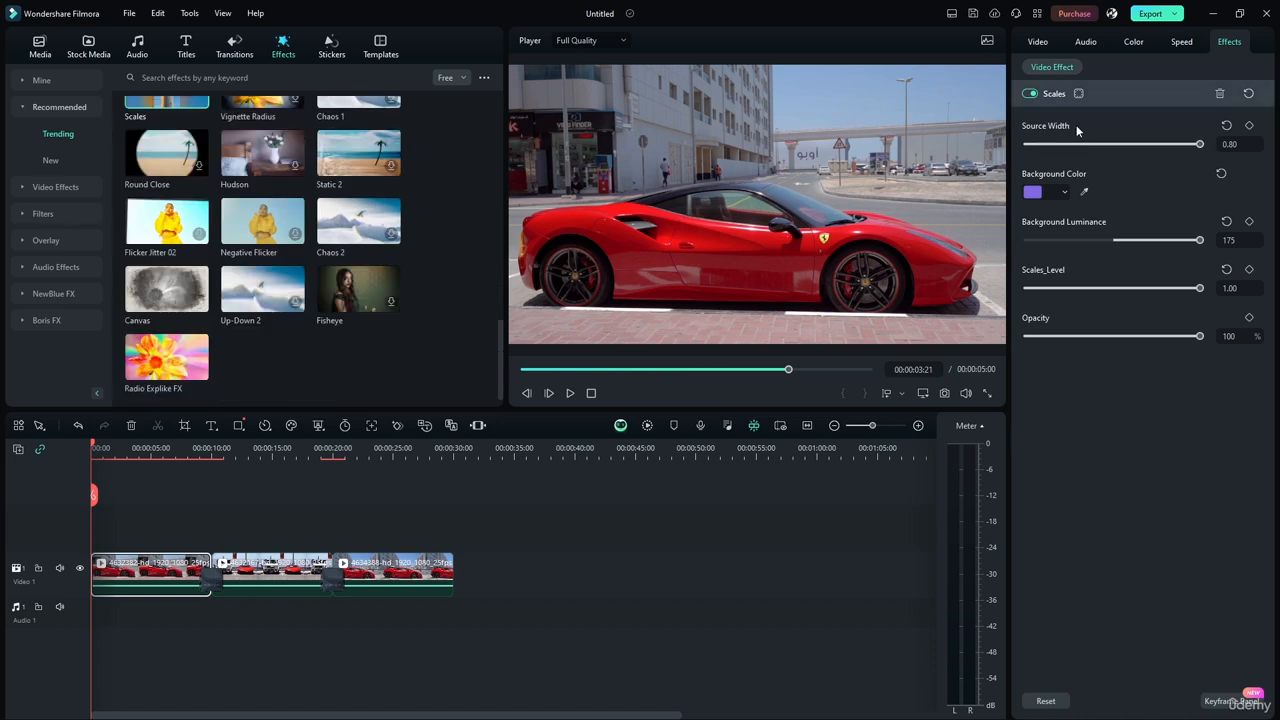
Delete the Scales effect from the first clip, and apply the Canvas effect to that clip instead.
click(1219, 93)
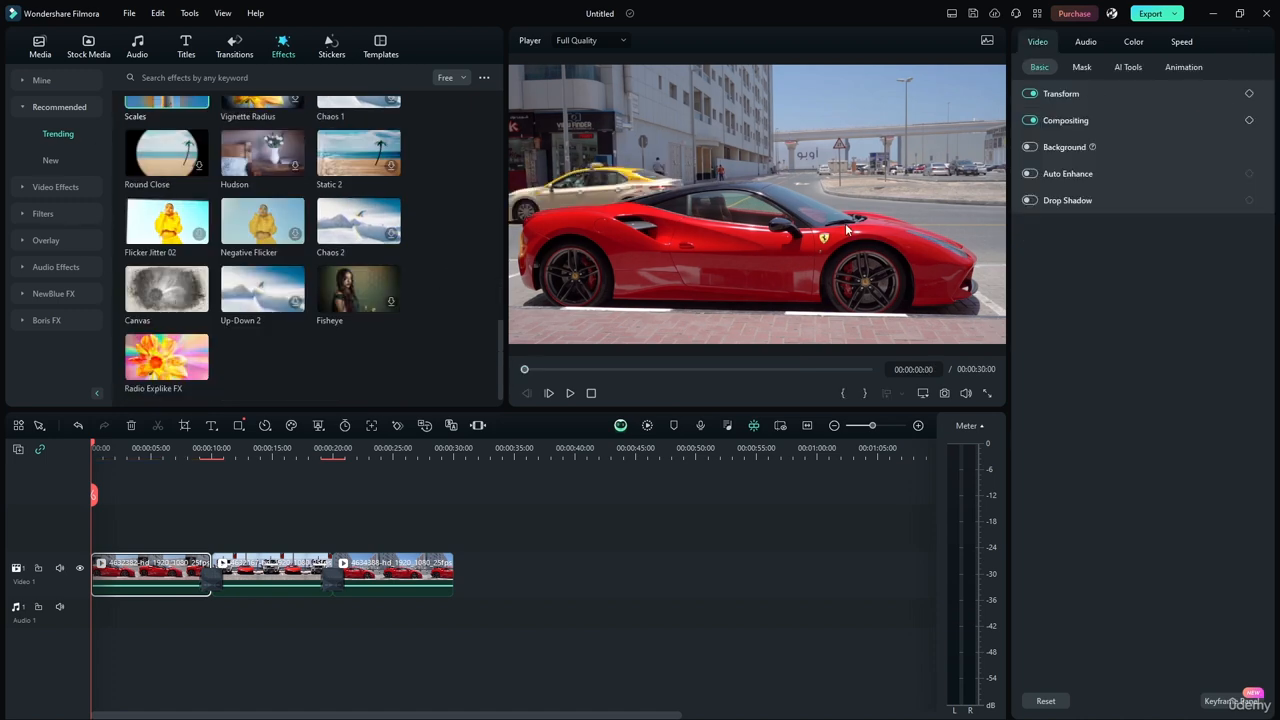
drag(190, 283, 135, 573)
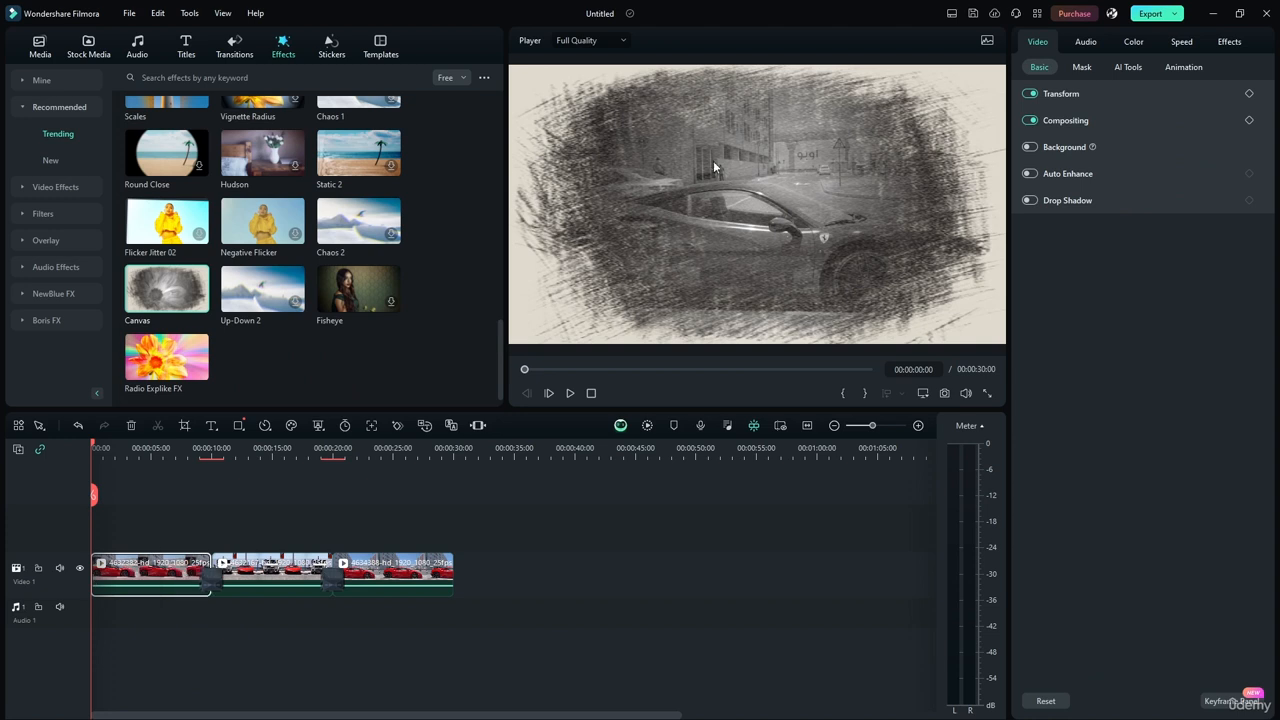
click(1226, 42)
mouse_move(1200, 146)
mouse_down()
mouse_move(1117, 146)
mouse_move(1200, 146)
mouse_up()
Add a custom mask with Extend -148.97 to the Canvas effect and outline the car with a closed seven-point path.
click(1081, 92)
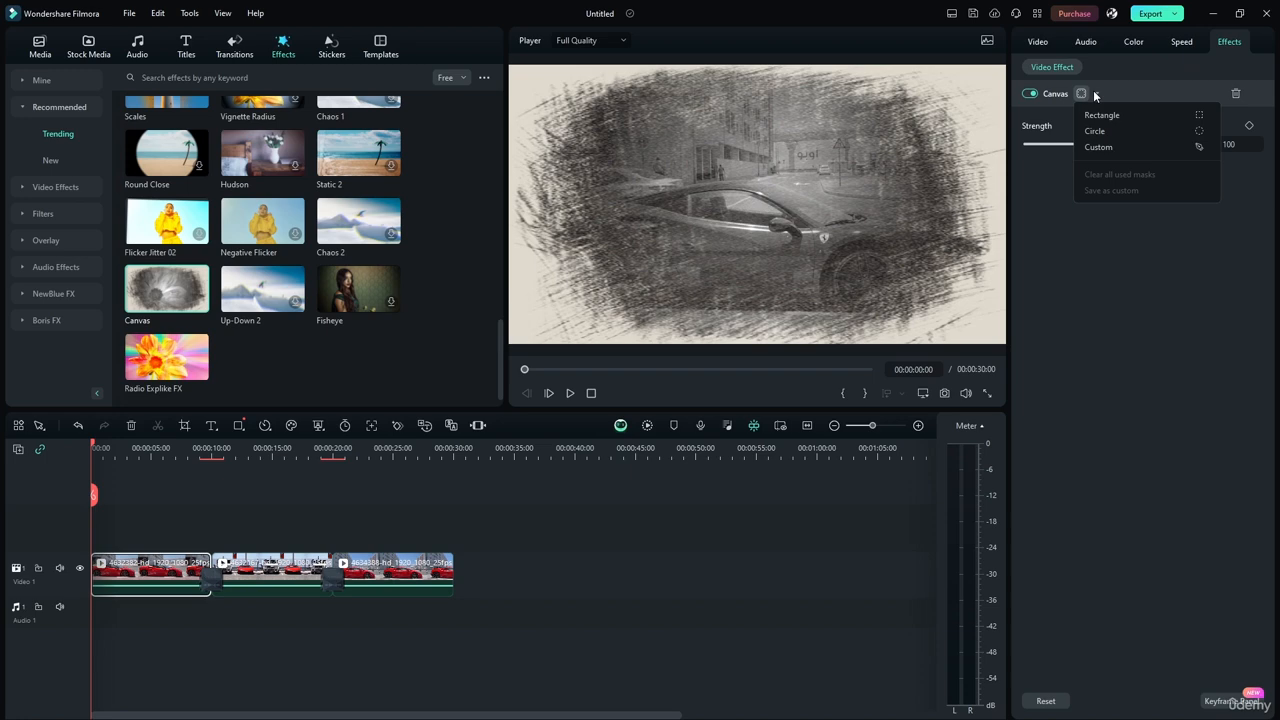
click(1097, 145)
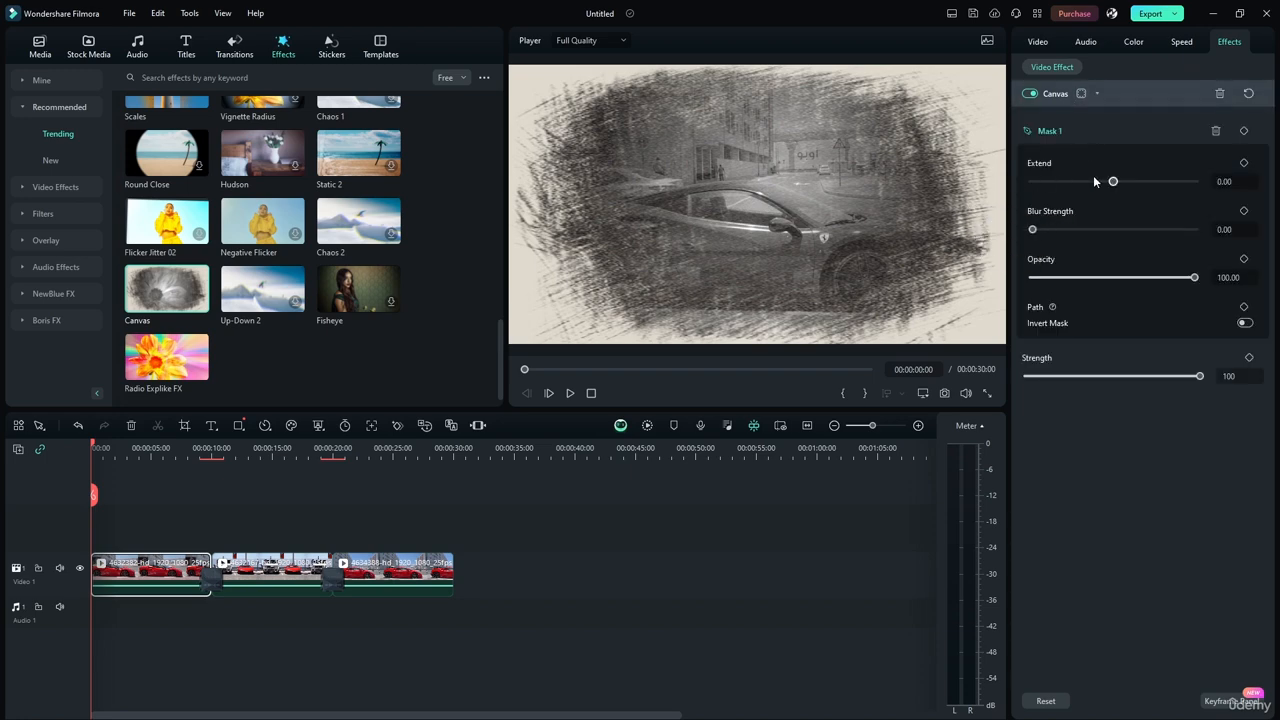
drag(1112, 181, 1053, 182)
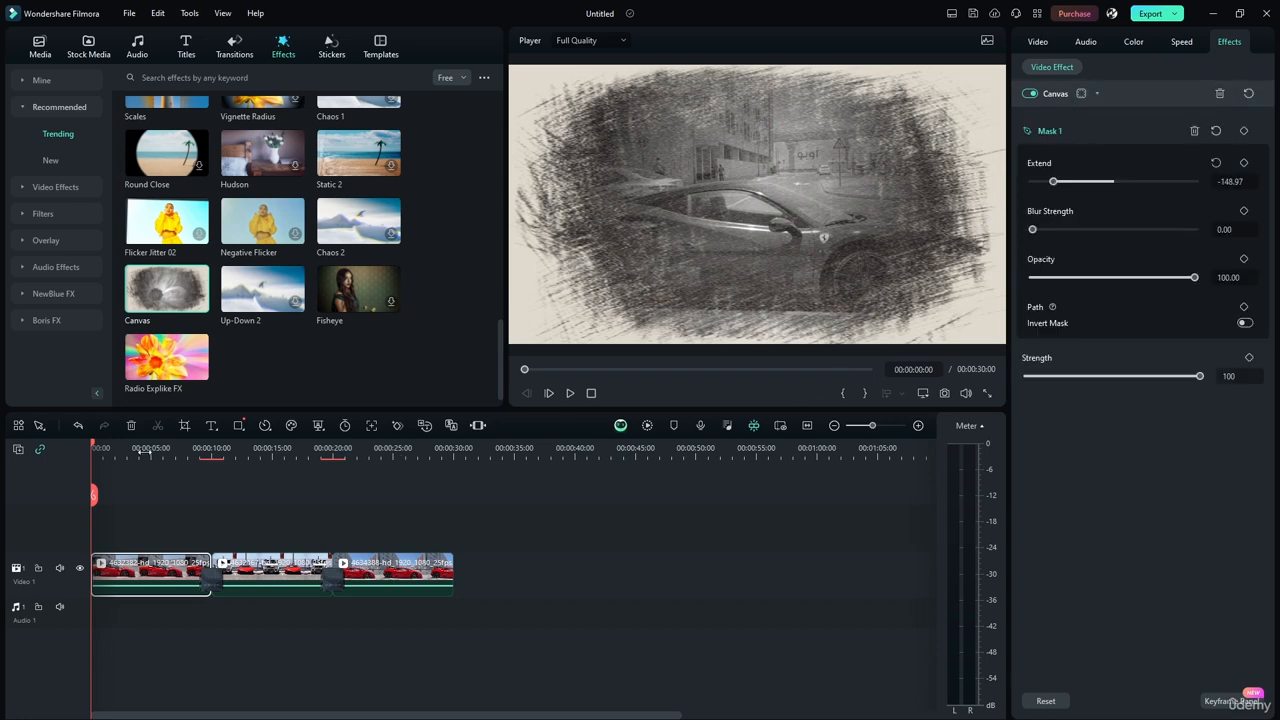
click(767, 155)
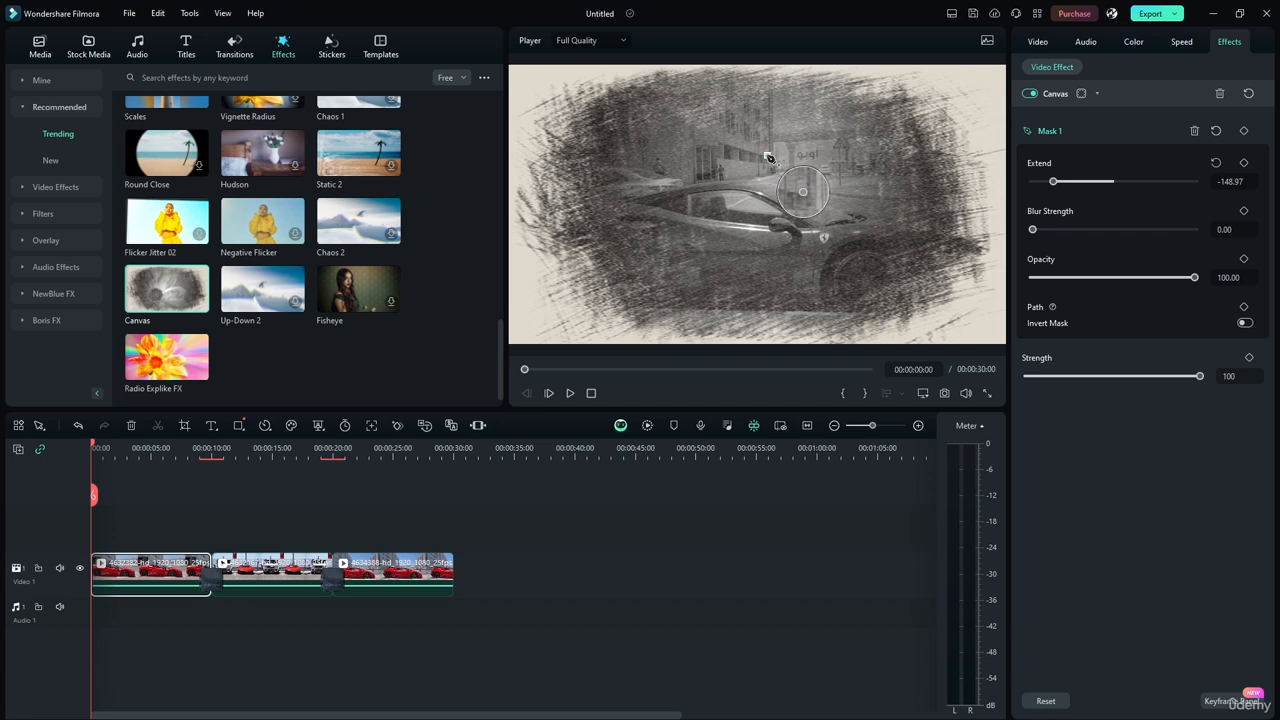
click(605, 170)
click(548, 229)
click(610, 298)
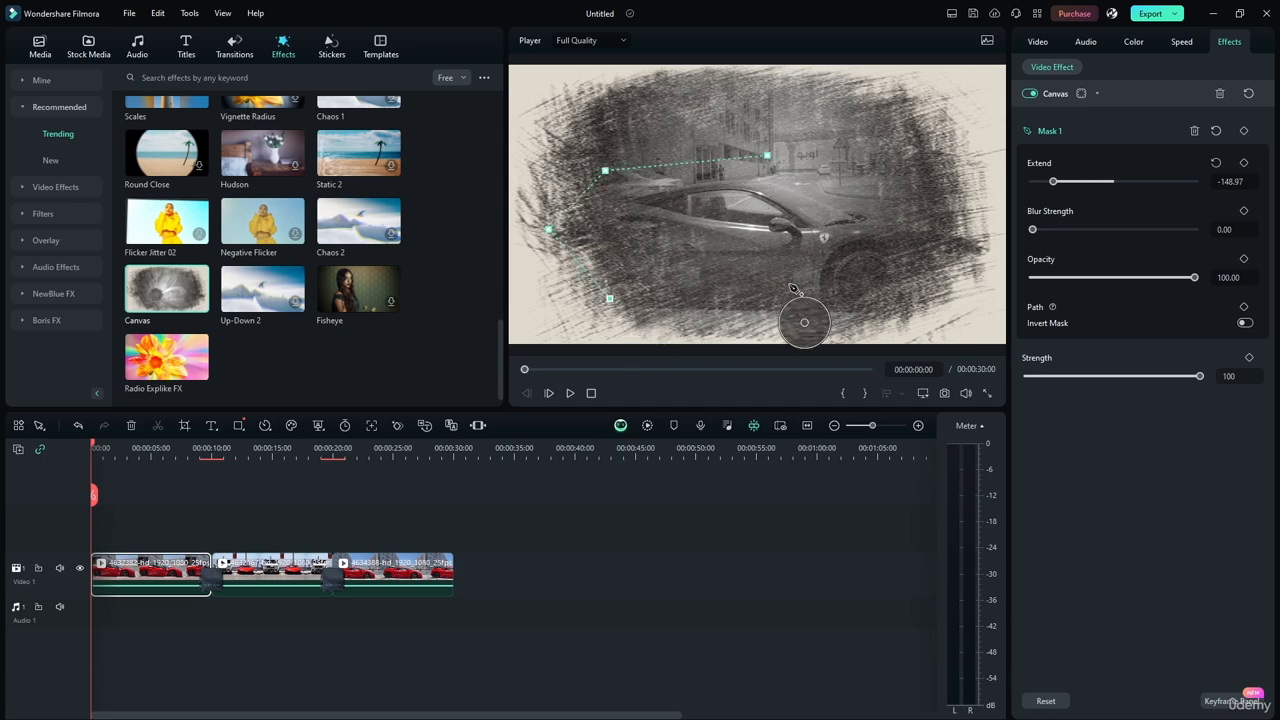
click(831, 293)
click(925, 262)
click(930, 176)
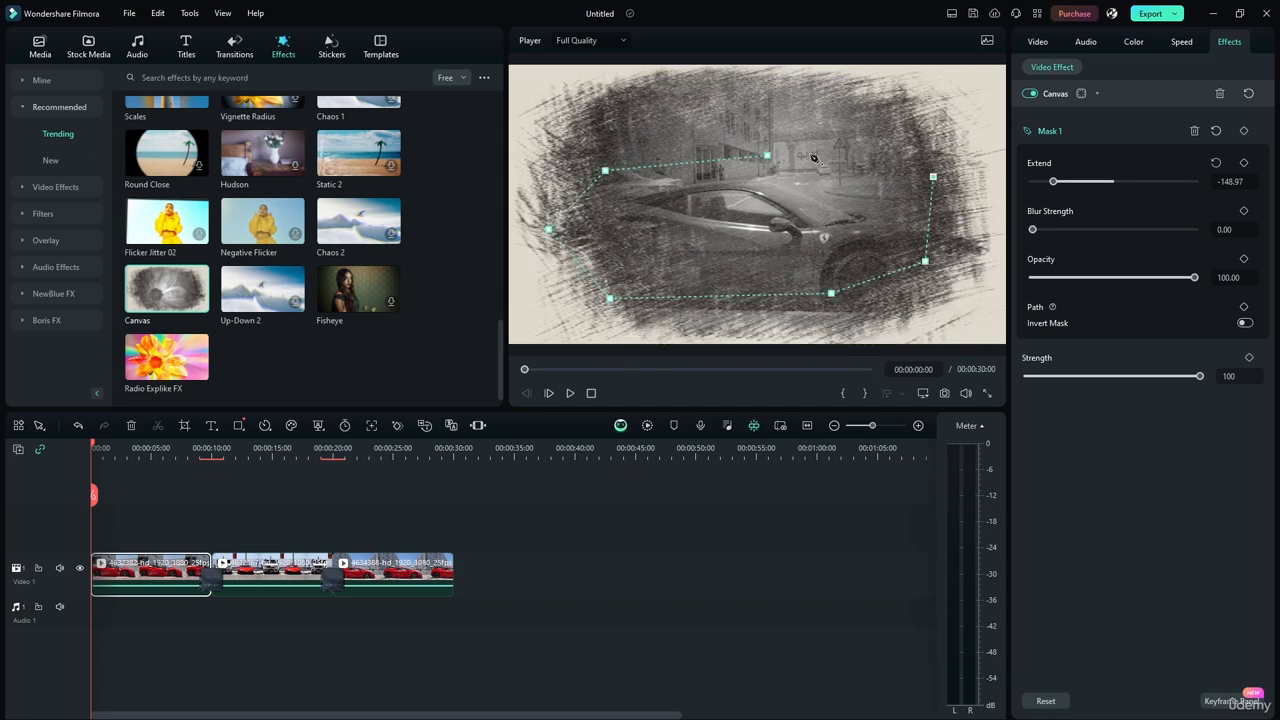
click(767, 155)
Set the Canvas mask's Extend to 56.79, Blur Strength to 97.12 and Opacity to 77.78, keeping the mask positioned over the car.
drag(733, 219, 768, 242)
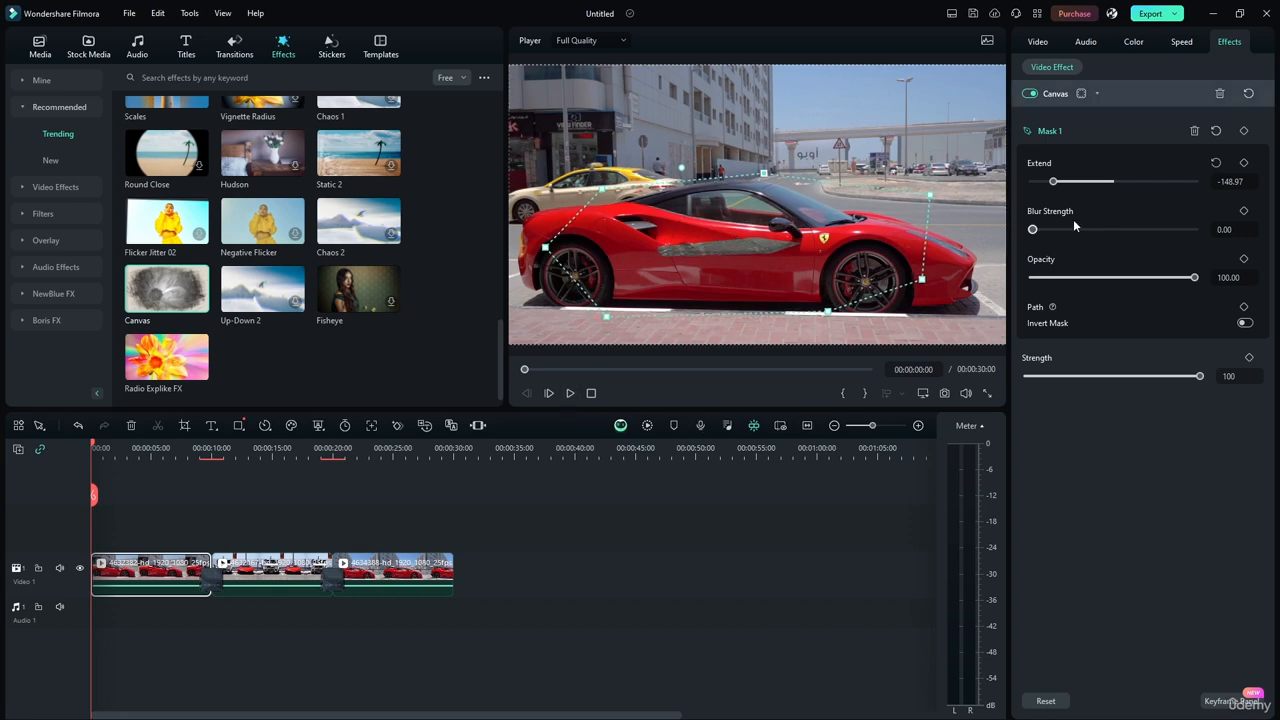
drag(1052, 183, 1135, 182)
drag(827, 264, 854, 244)
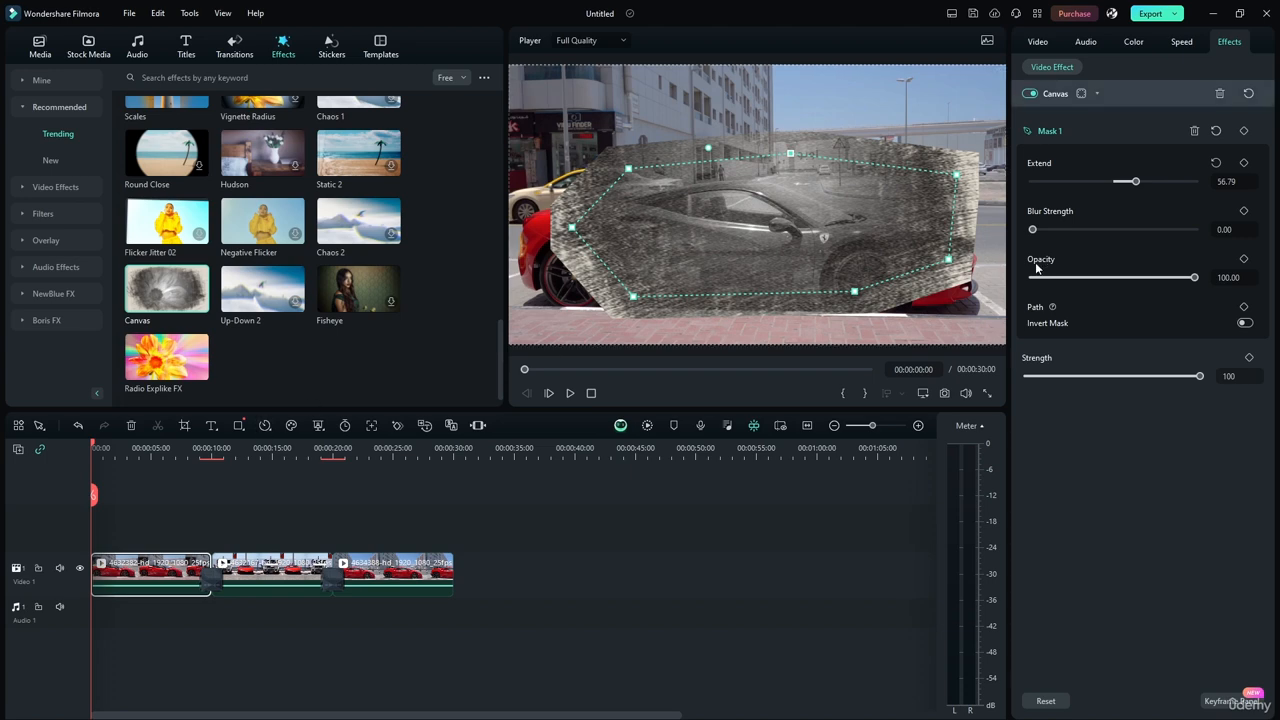
drag(1052, 234, 1162, 231)
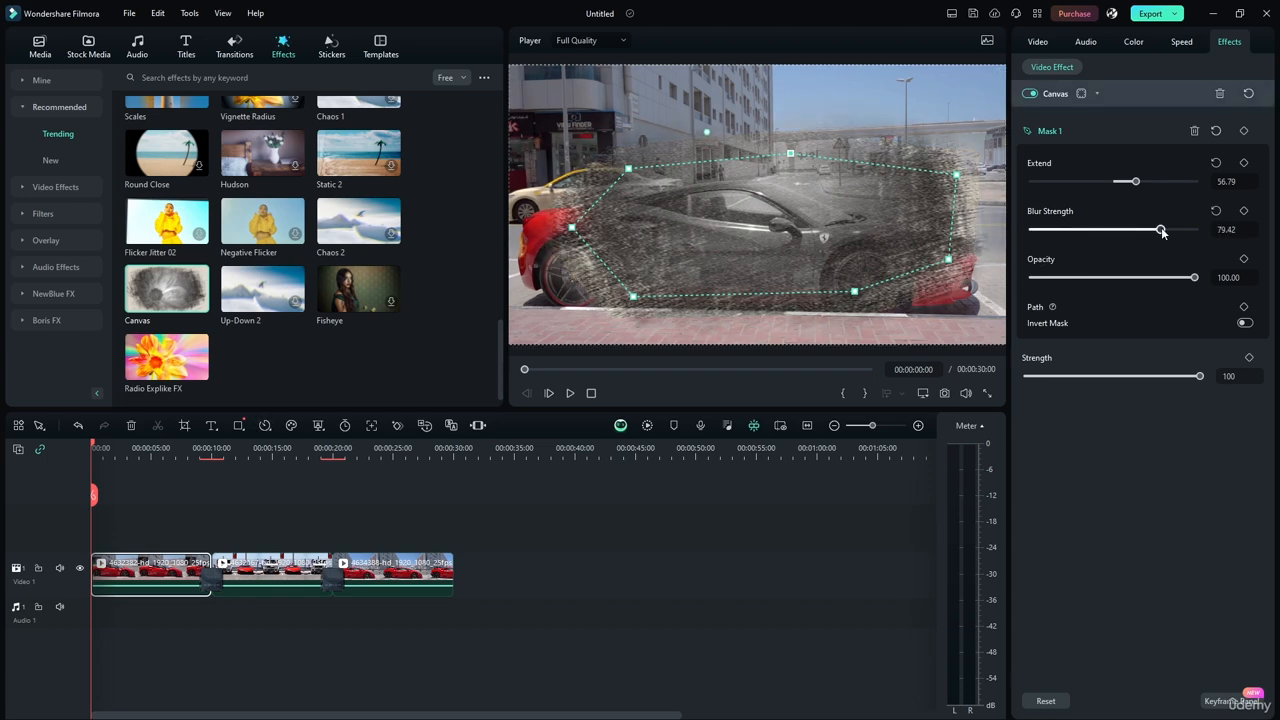
drag(949, 215, 926, 227)
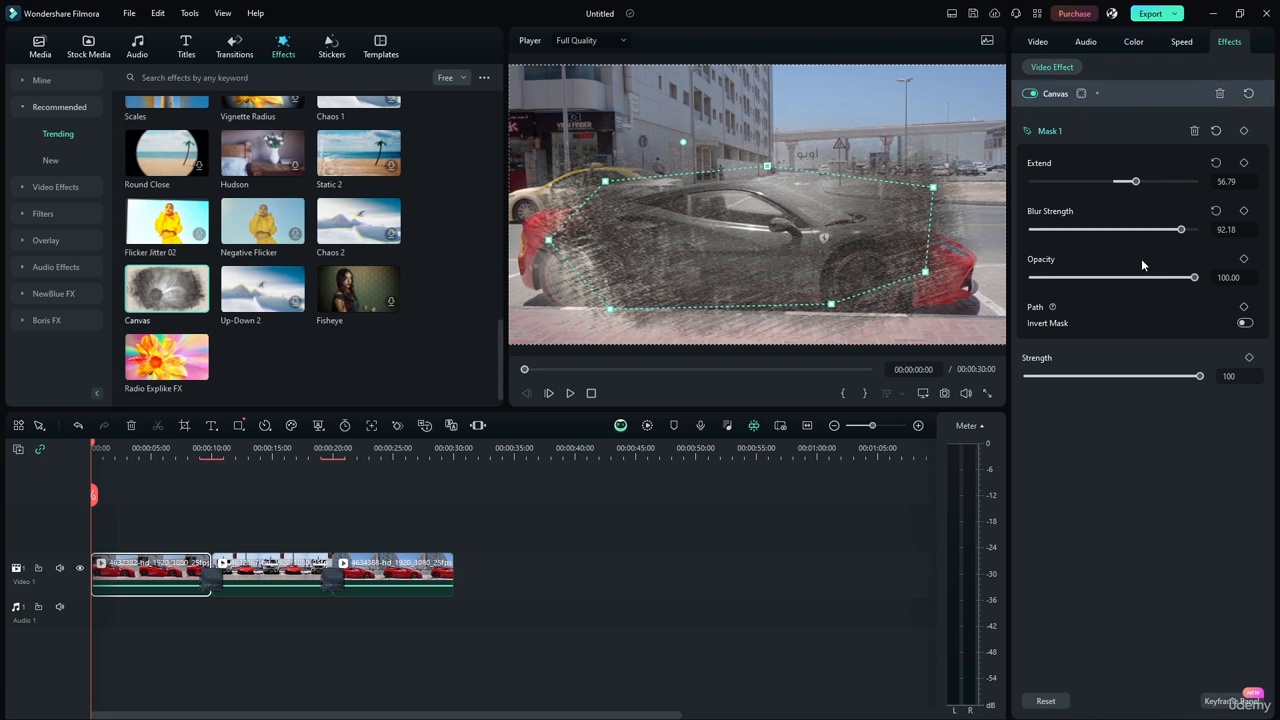
drag(1194, 278, 1137, 283)
drag(762, 263, 781, 254)
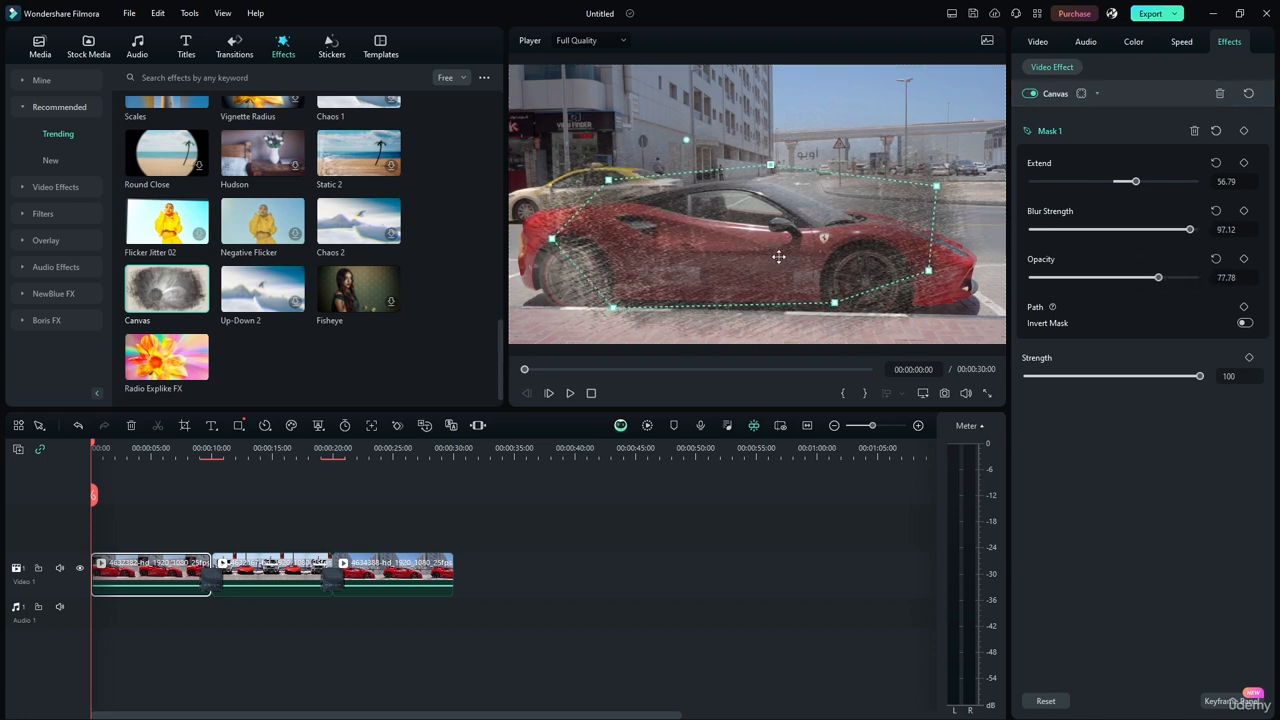
Play the timeline from the start to check the masked Canvas effect, and return the playhead to the start.
click(571, 395)
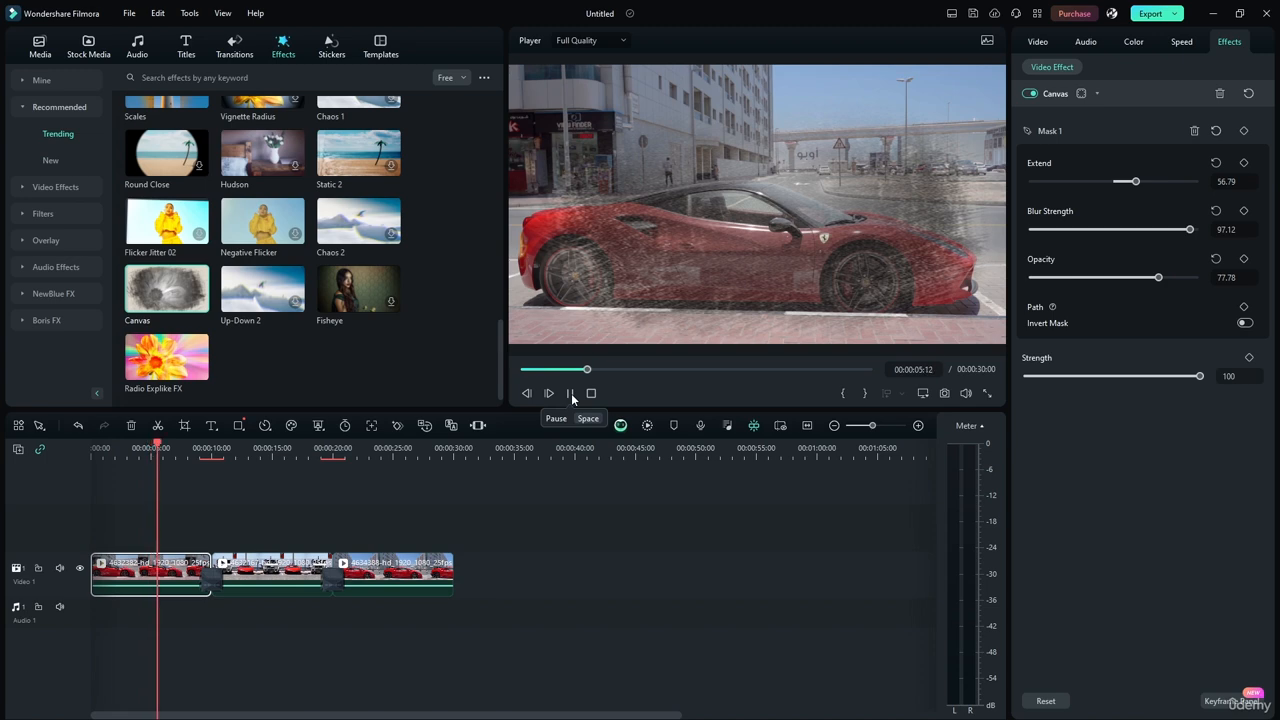
click(571, 393)
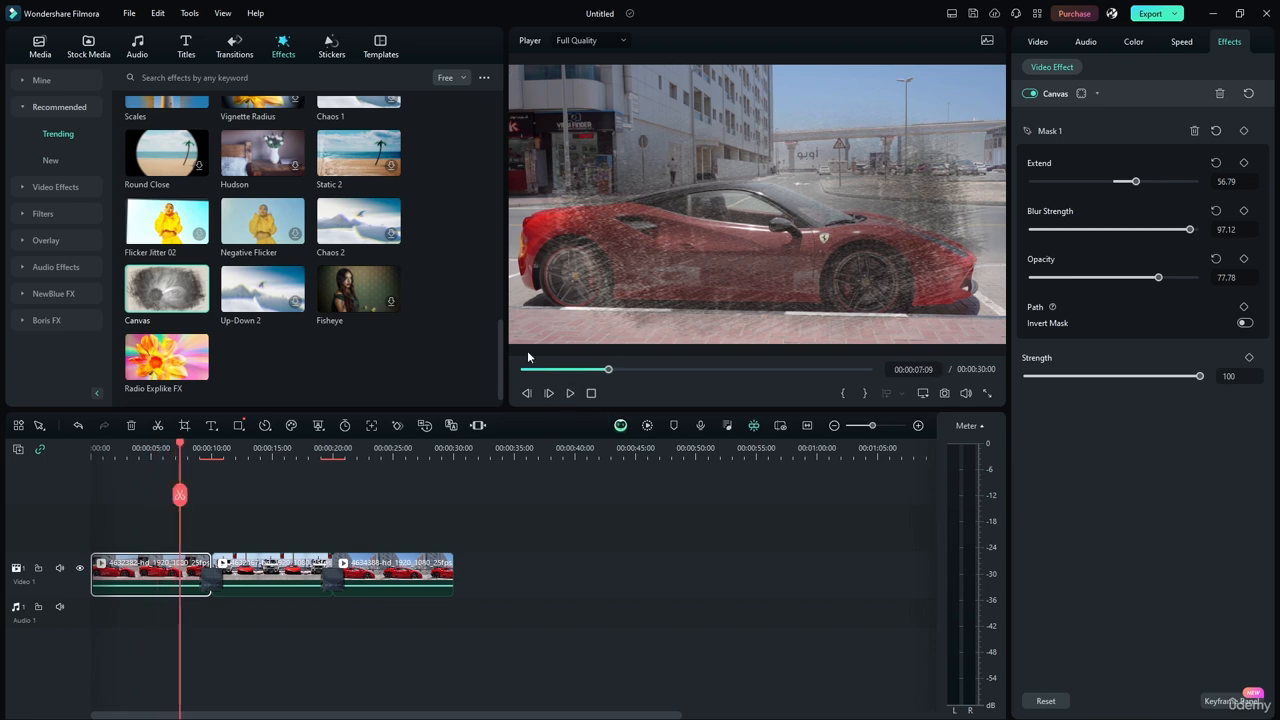
drag(176, 442, 55, 460)
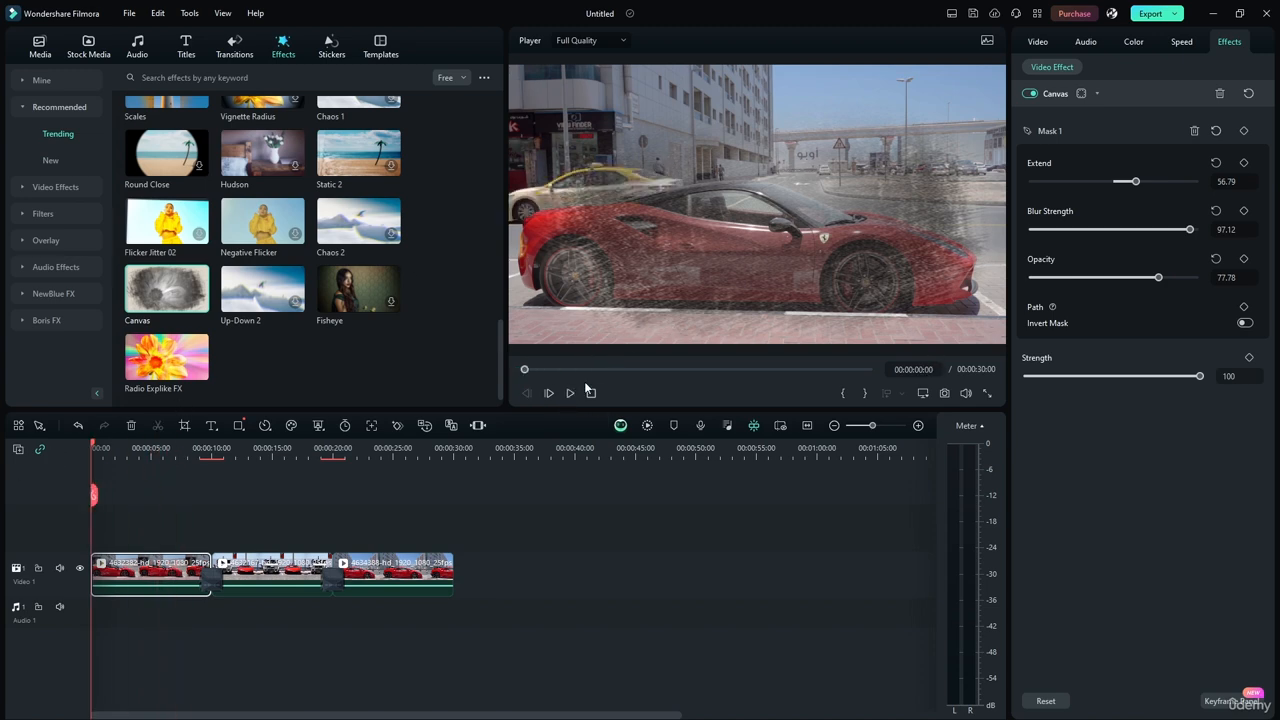
Move Mask 1 to the frame's upper-left area and add a mask keyframe at the start of the first clip.
click(1050, 131)
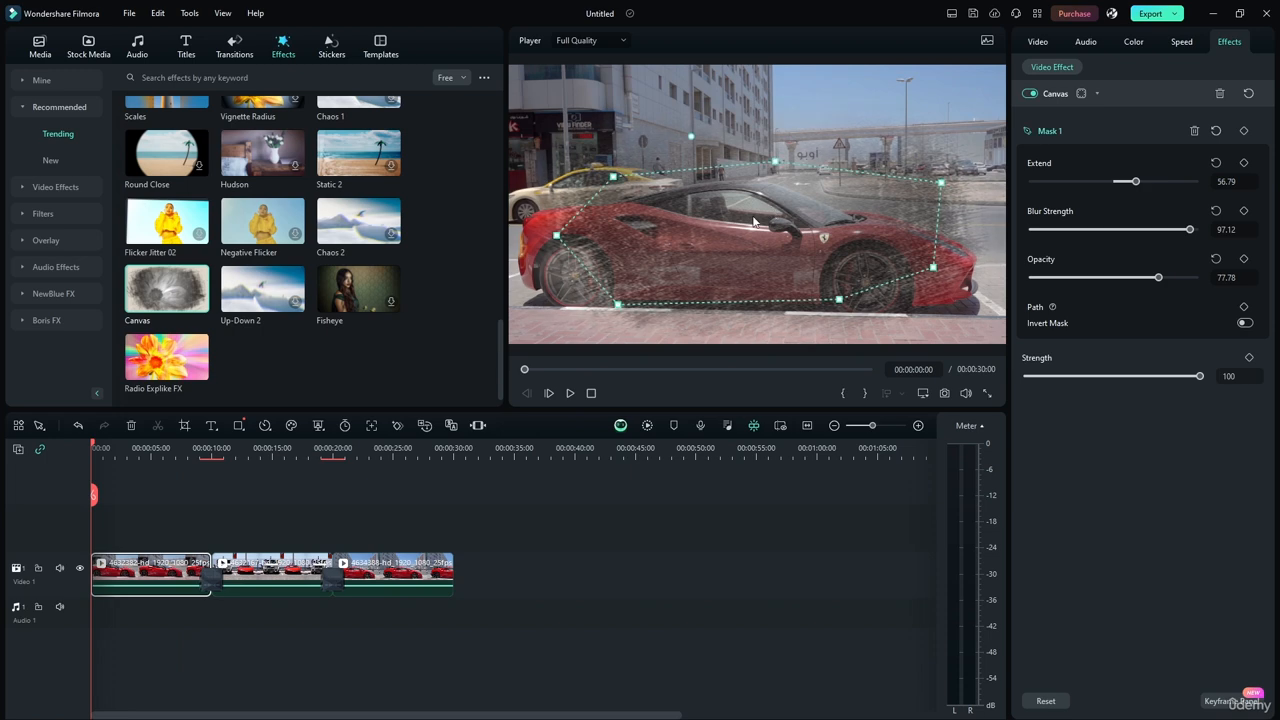
drag(714, 126, 648, 88)
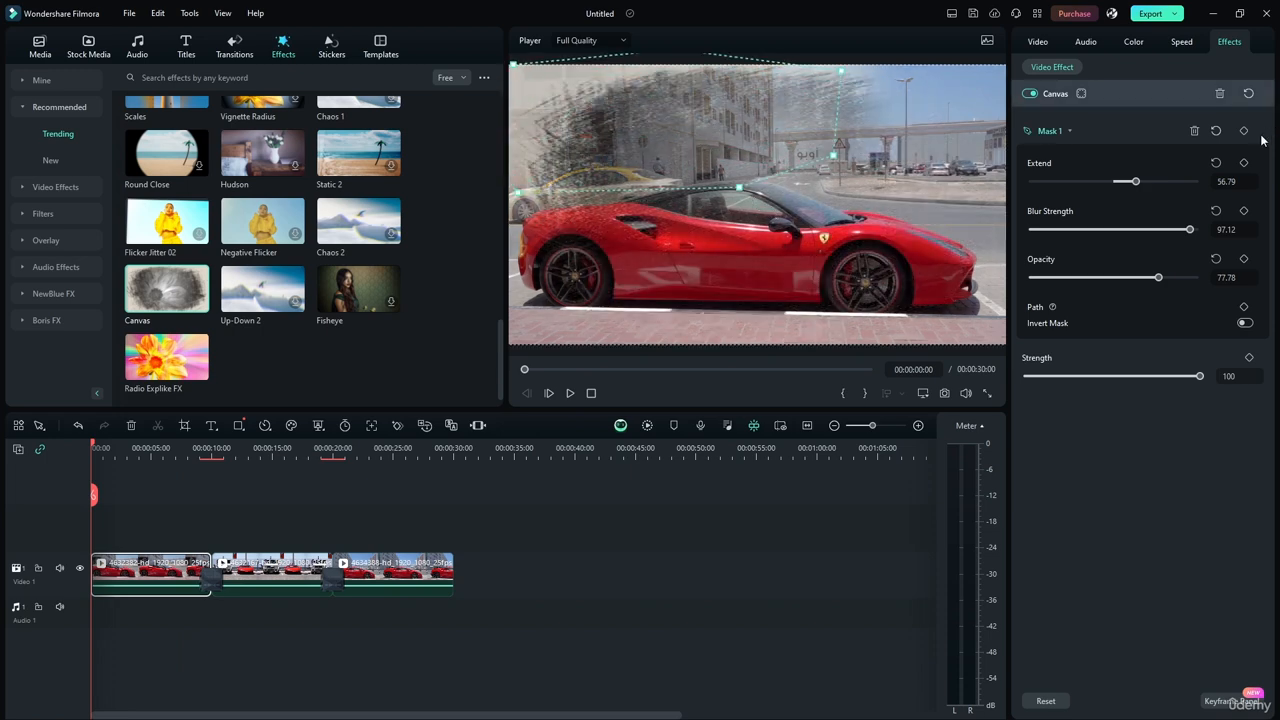
click(1245, 131)
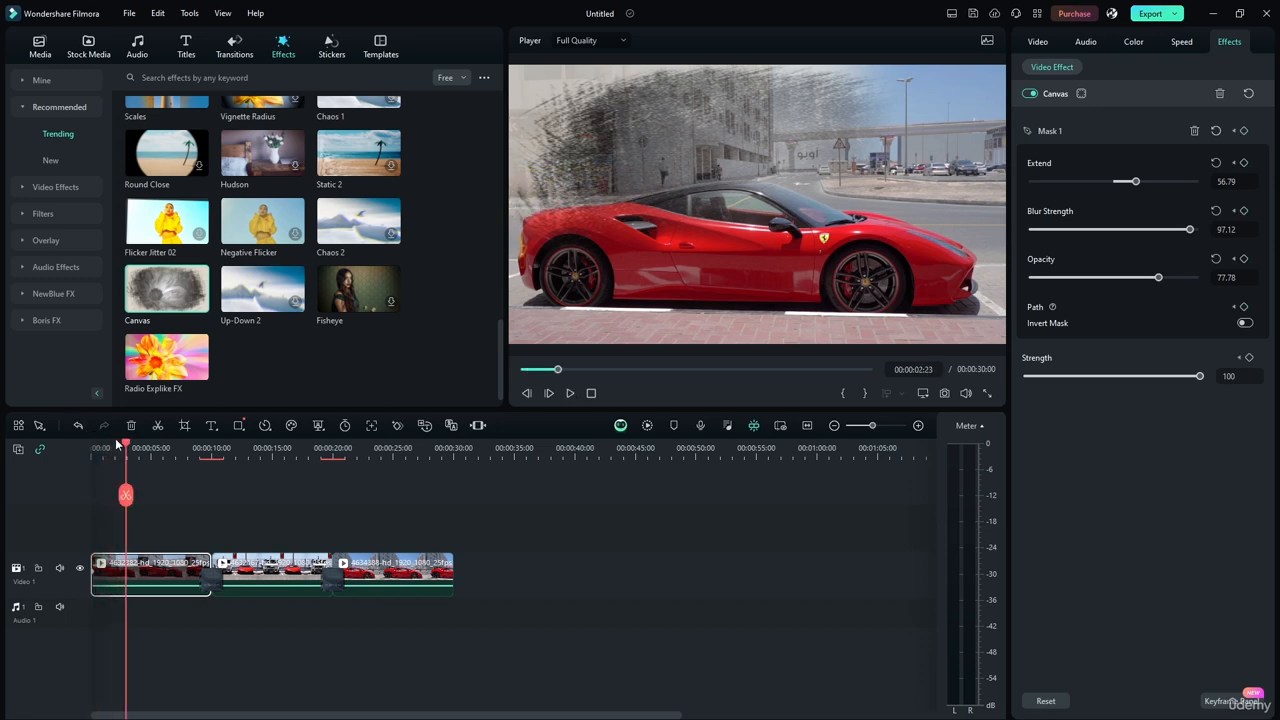
Keyframe the mask's path over the car at 00:00:05:00 and at the frame's lower right at 00:00:09:23.
drag(126, 447, 153, 447)
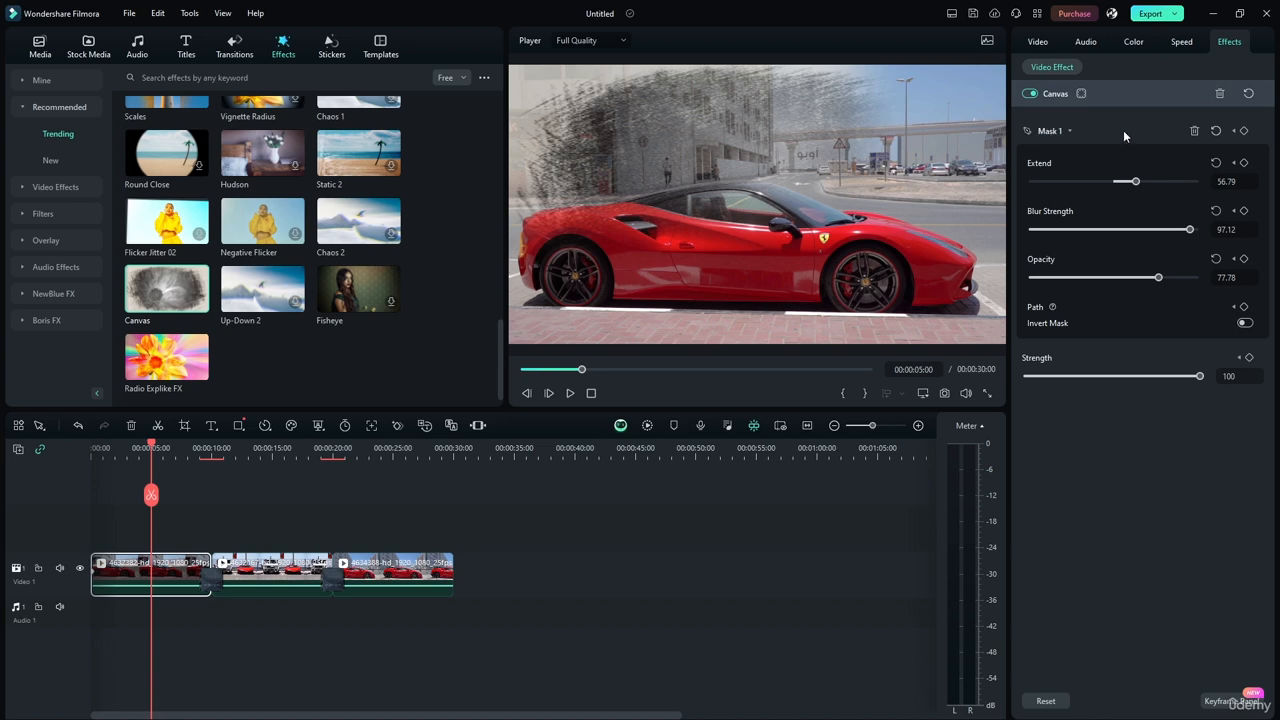
drag(669, 163, 717, 215)
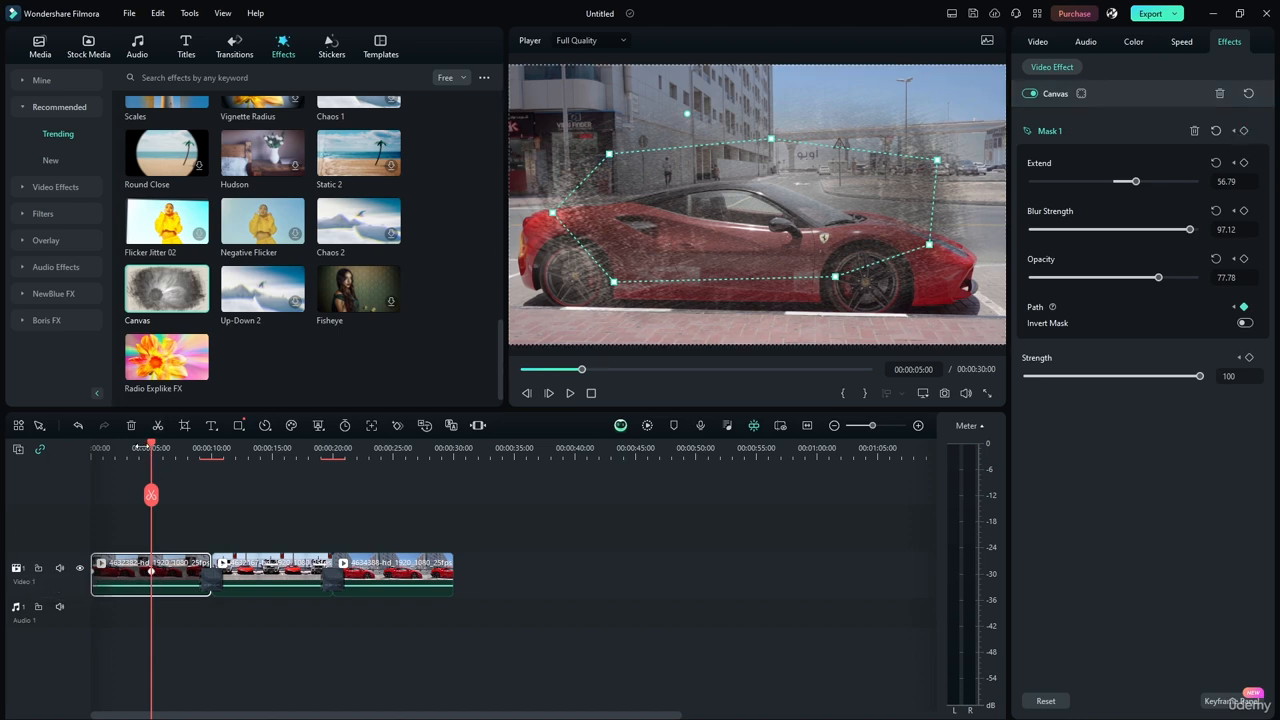
drag(152, 450, 212, 455)
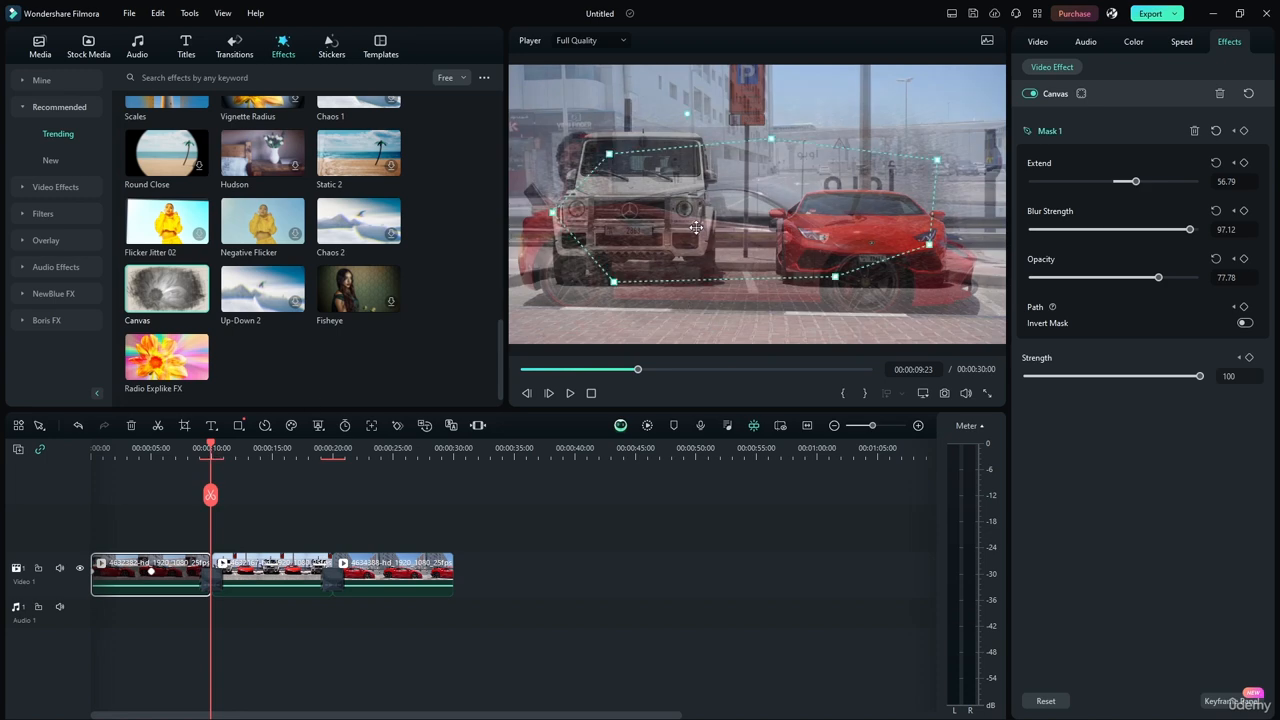
drag(696, 228, 832, 299)
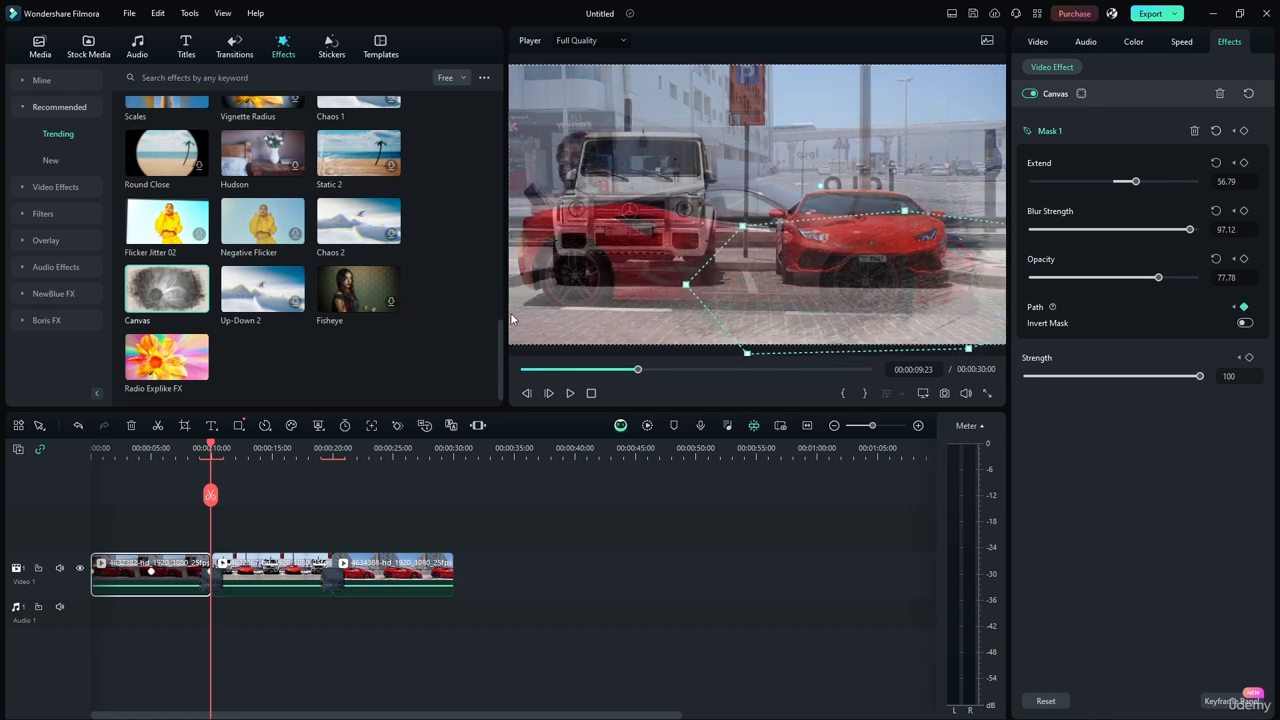
Play the timeline from the start to check the moving mask, and return the playhead to the start.
drag(209, 458, 91, 447)
click(569, 394)
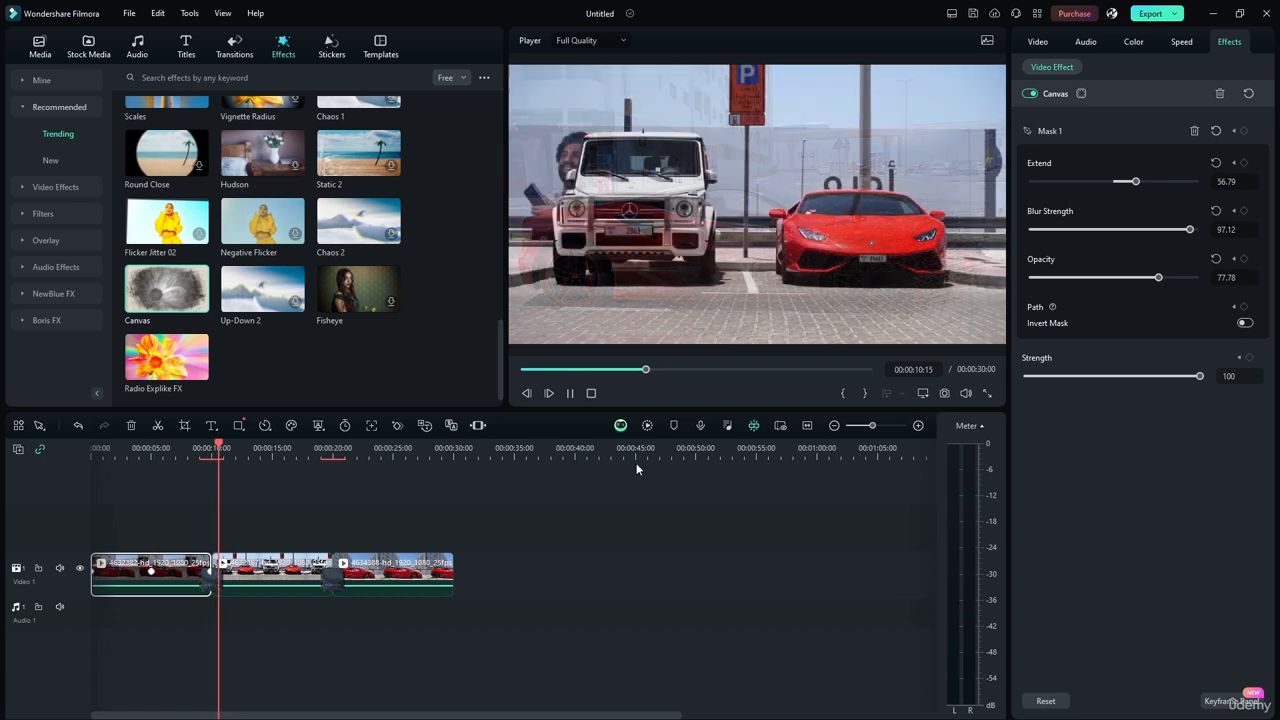
click(568, 394)
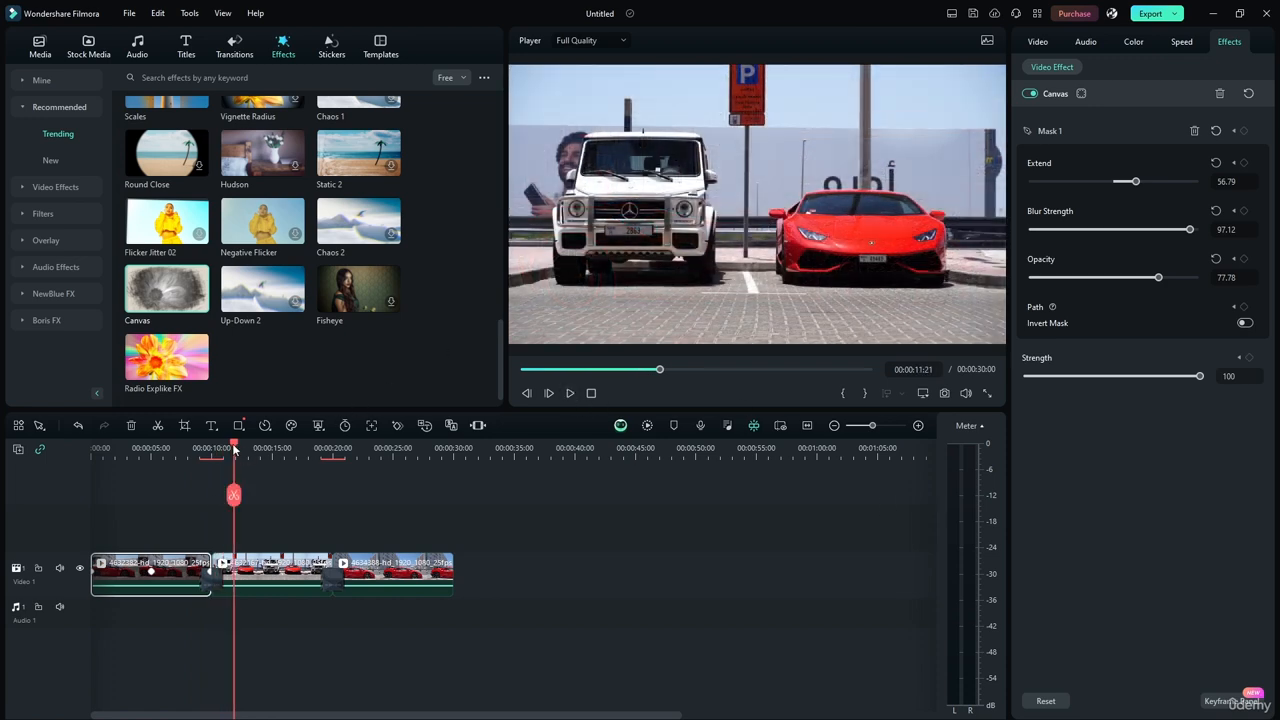
drag(235, 450, 50, 456)
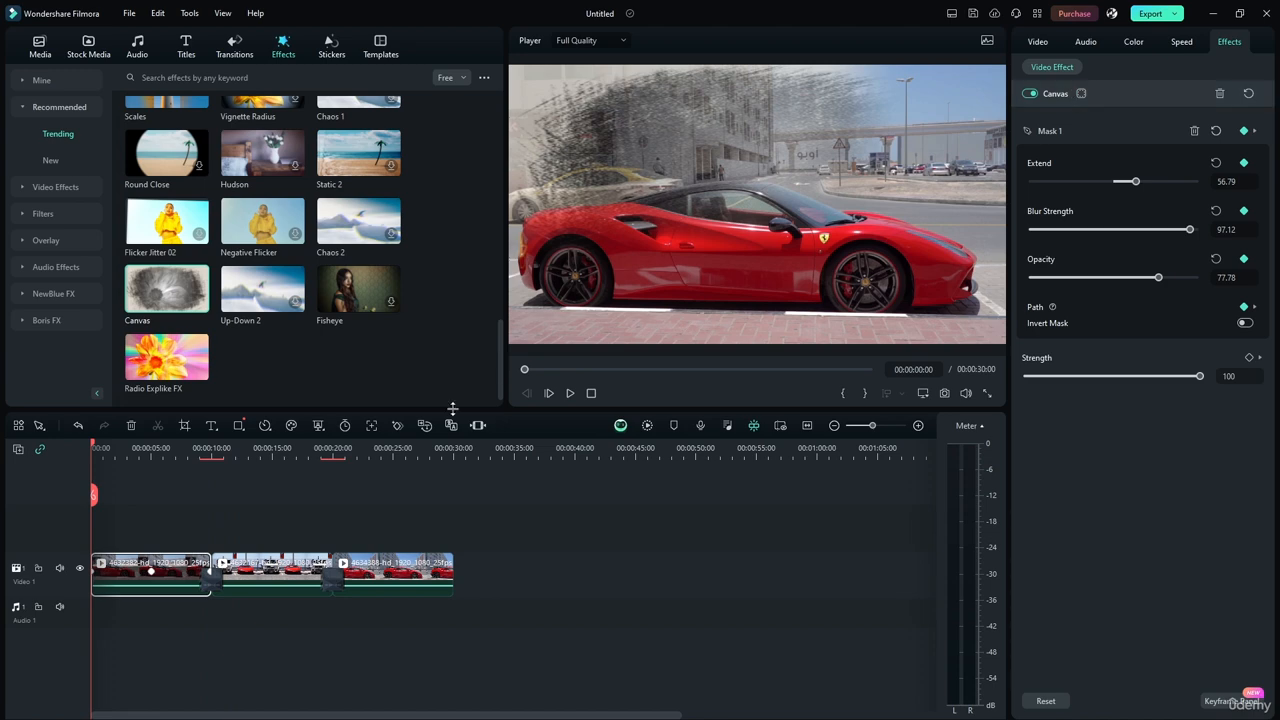
Apply the RGB Stroke effect to the first clip alongside Canvas, and collapse the settings of both effects.
drag(496, 352, 510, 124)
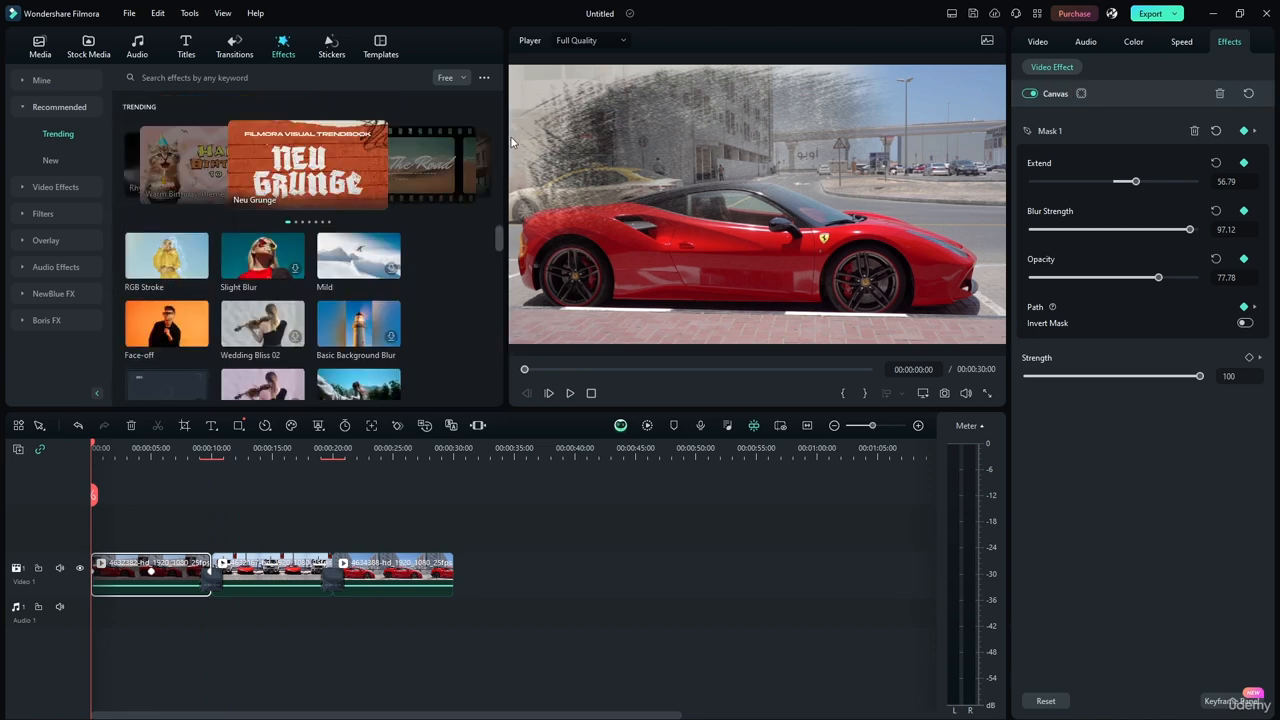
mouse_move(172, 257)
mouse_down()
mouse_move(140, 580)
mouse_move(126, 579)
mouse_up()
click(1096, 323)
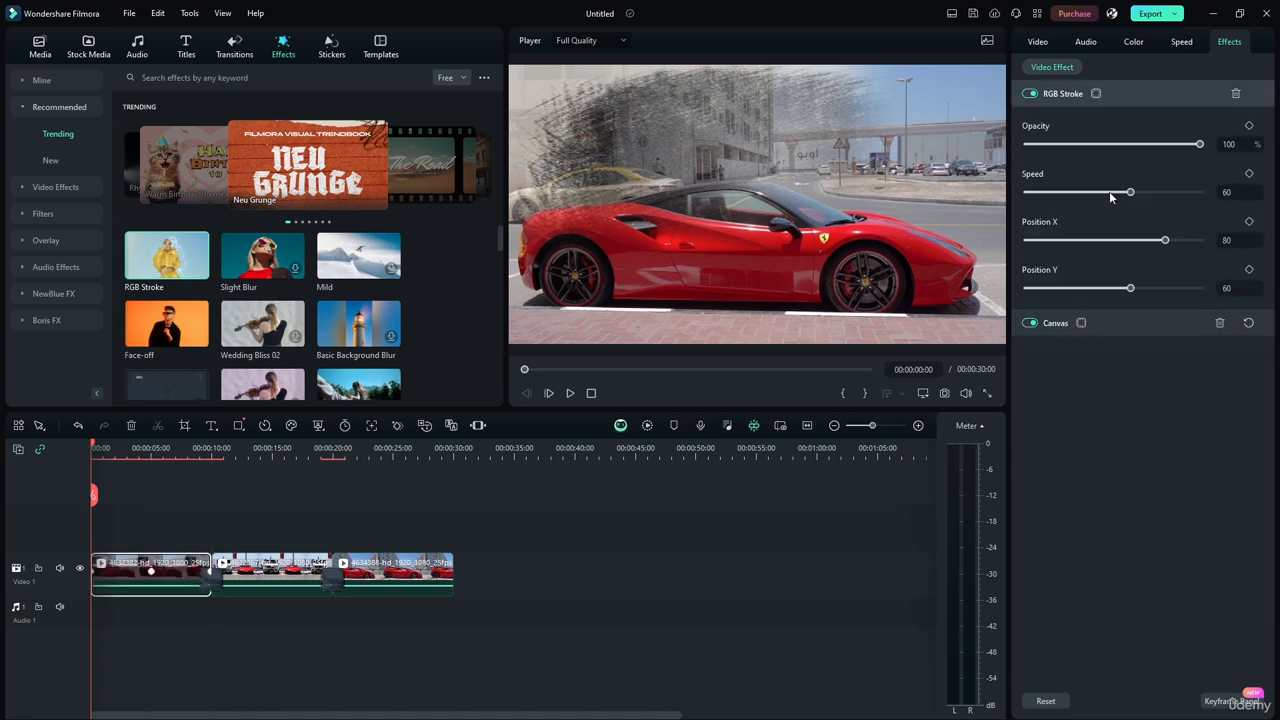
click(1112, 93)
click(1114, 93)
click(1114, 93)
Play the timeline to check the two combined effects, and try to move RGB Stroke below Canvas in the effect order.
click(570, 393)
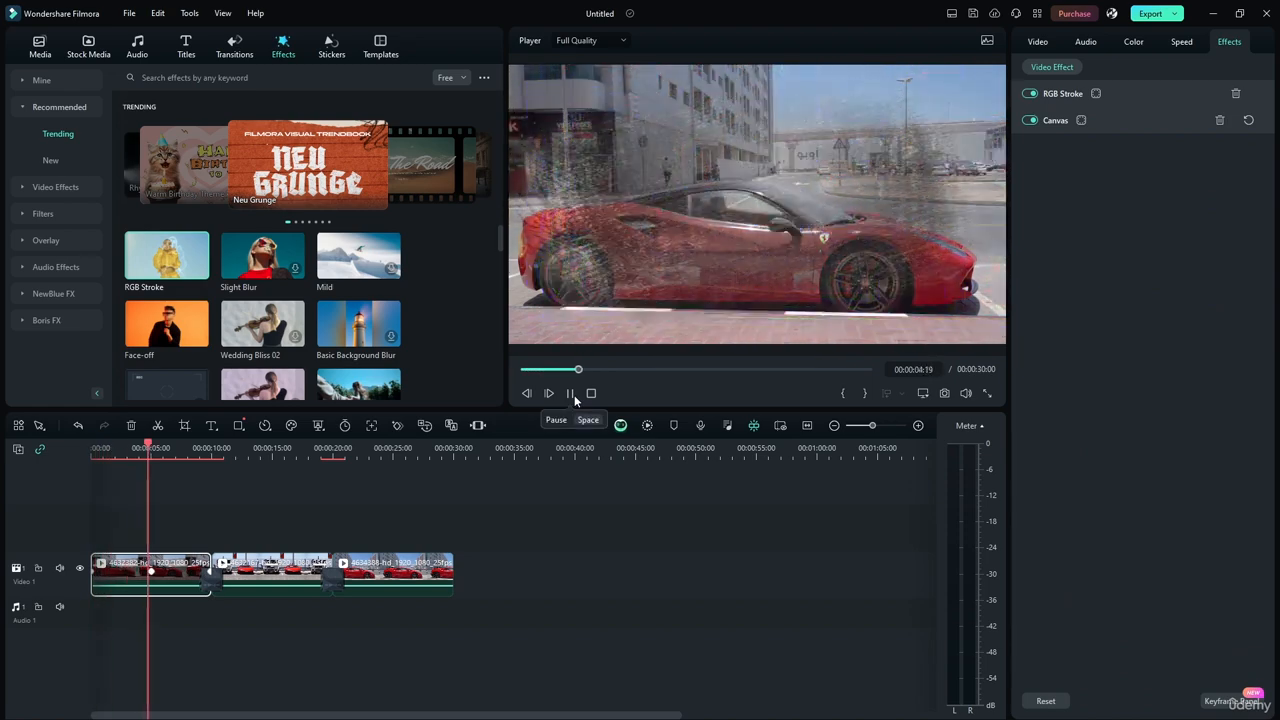
click(572, 395)
drag(1060, 95, 1059, 157)
drag(1115, 95, 1149, 157)
Expand the RGB Stroke settings with the effect enabled, and set its Opacity to 35%.
click(1030, 94)
click(1066, 94)
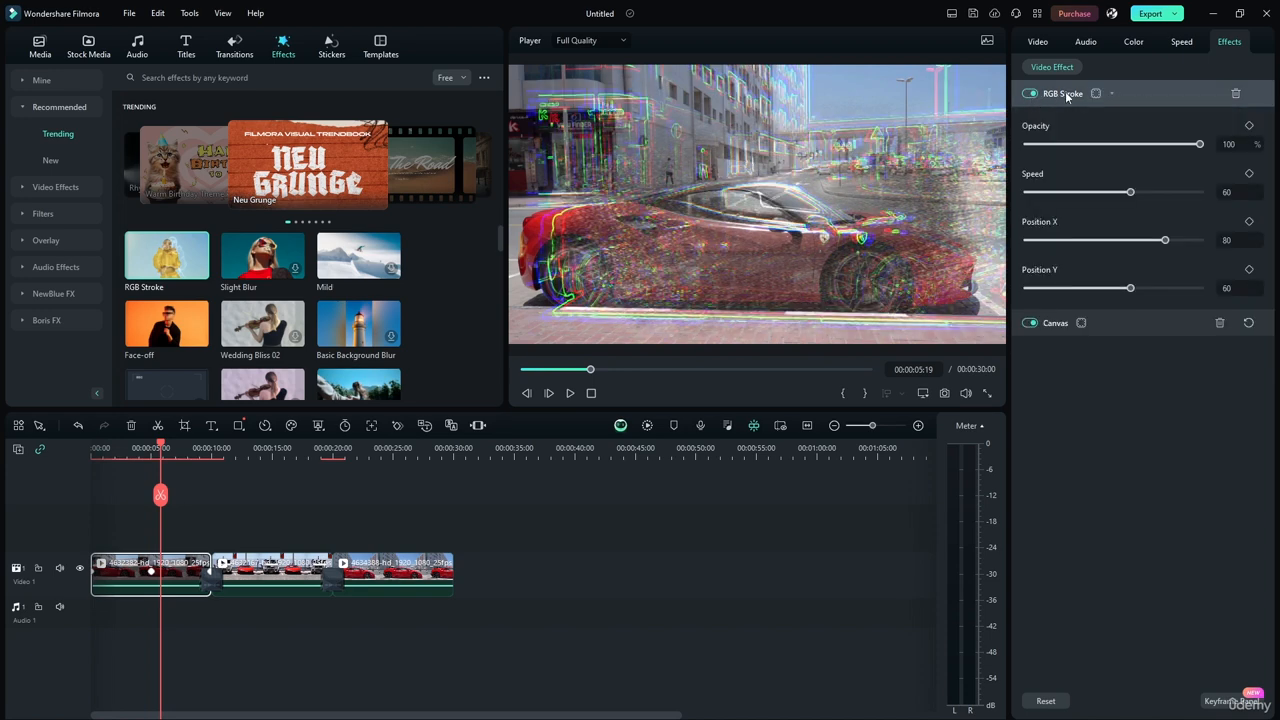
drag(1198, 145, 1097, 150)
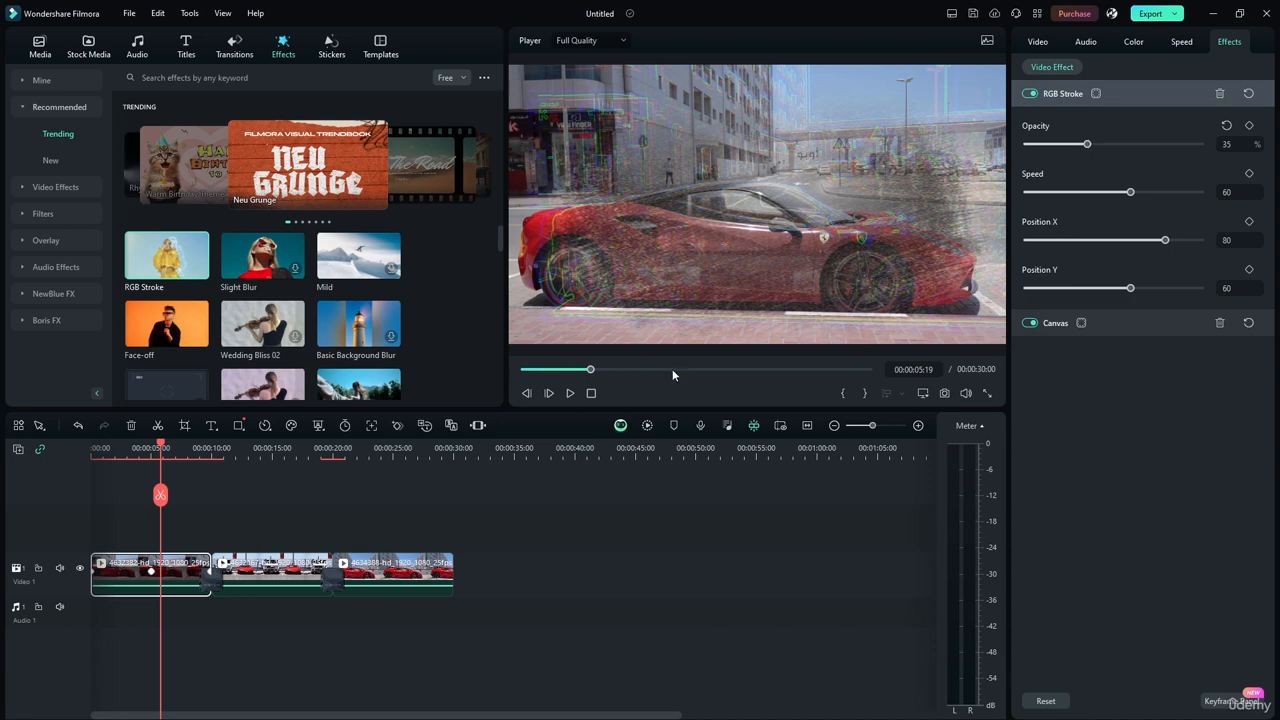
Play the rest of the first clip to check the softened effect, and delete RGB Stroke from the clip.
click(571, 396)
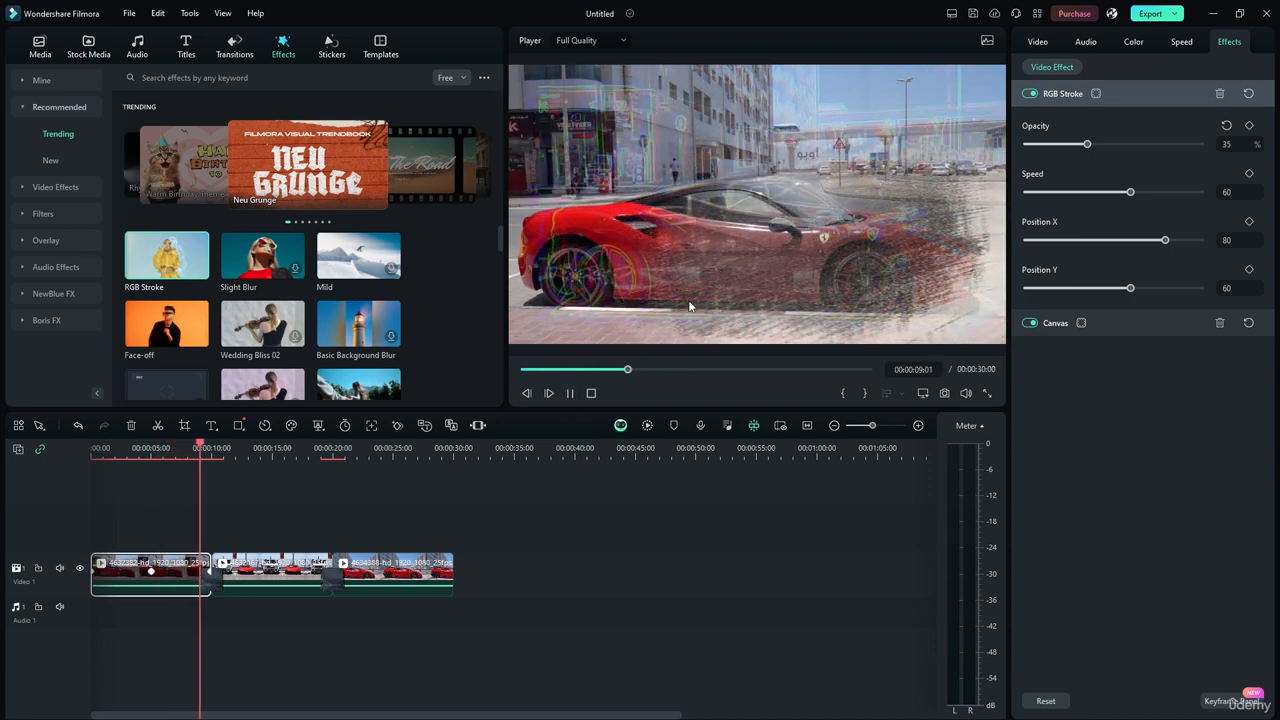
click(569, 393)
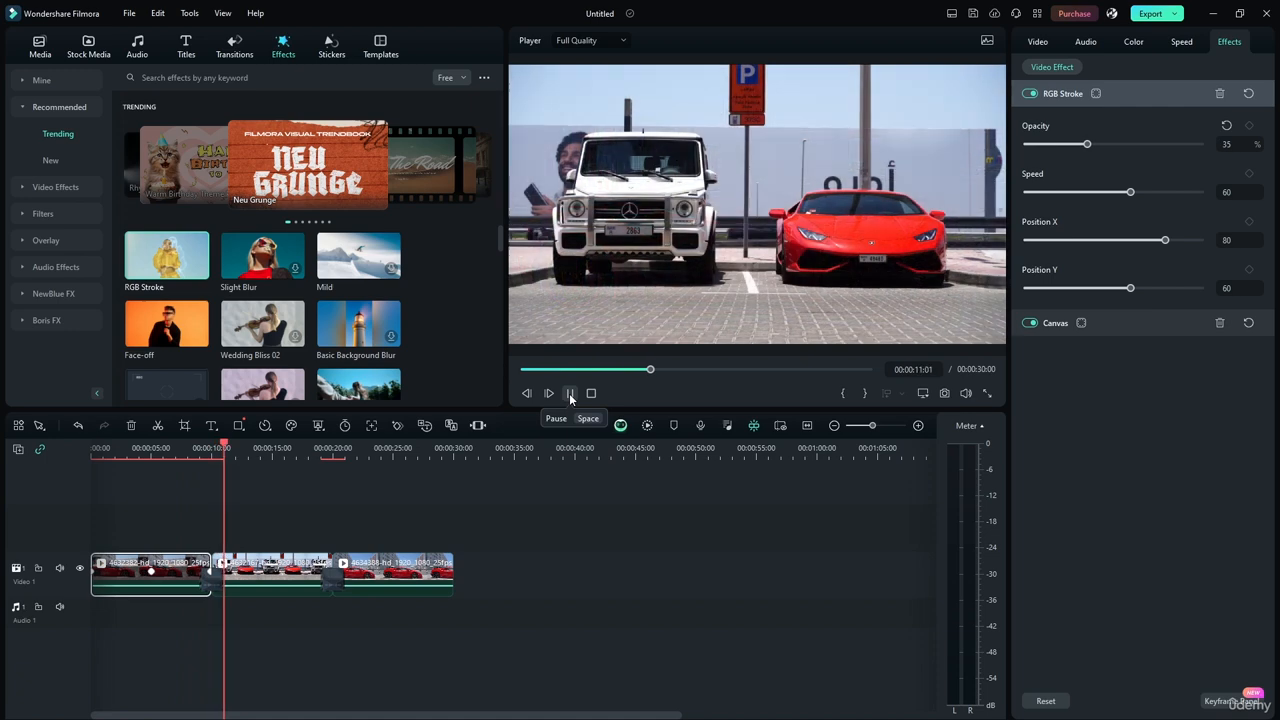
drag(220, 462, 92, 470)
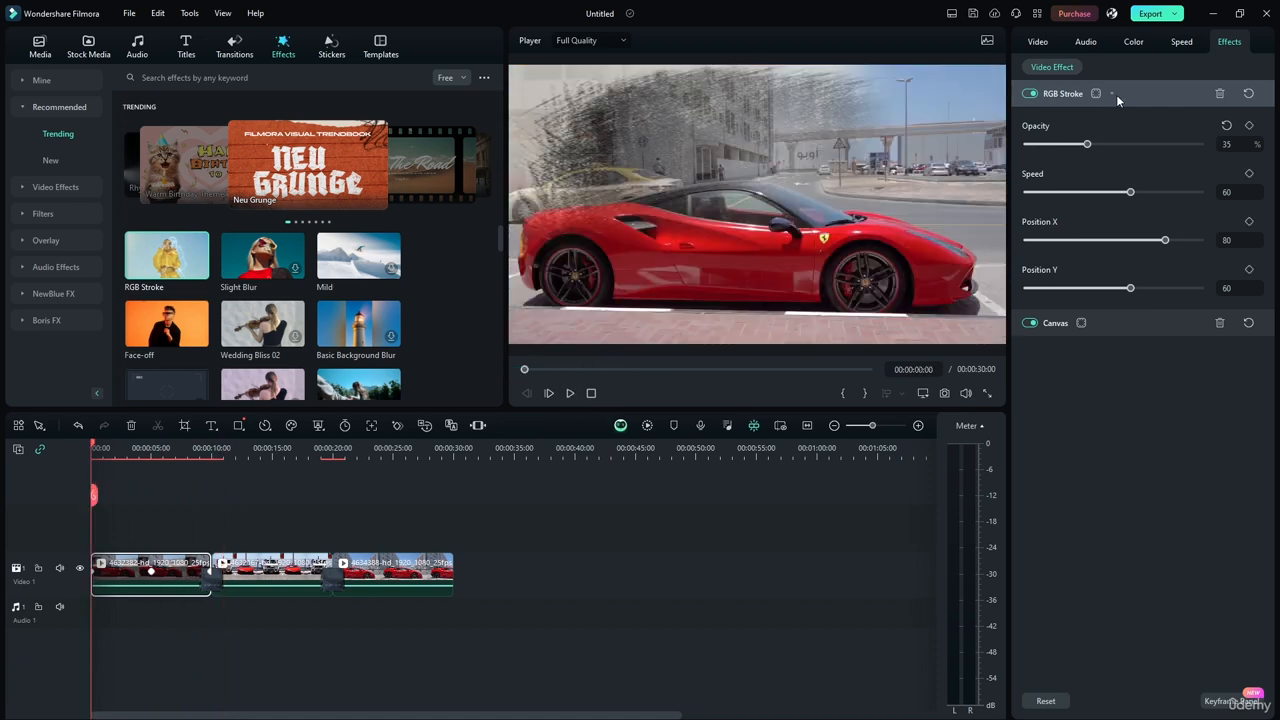
click(1218, 93)
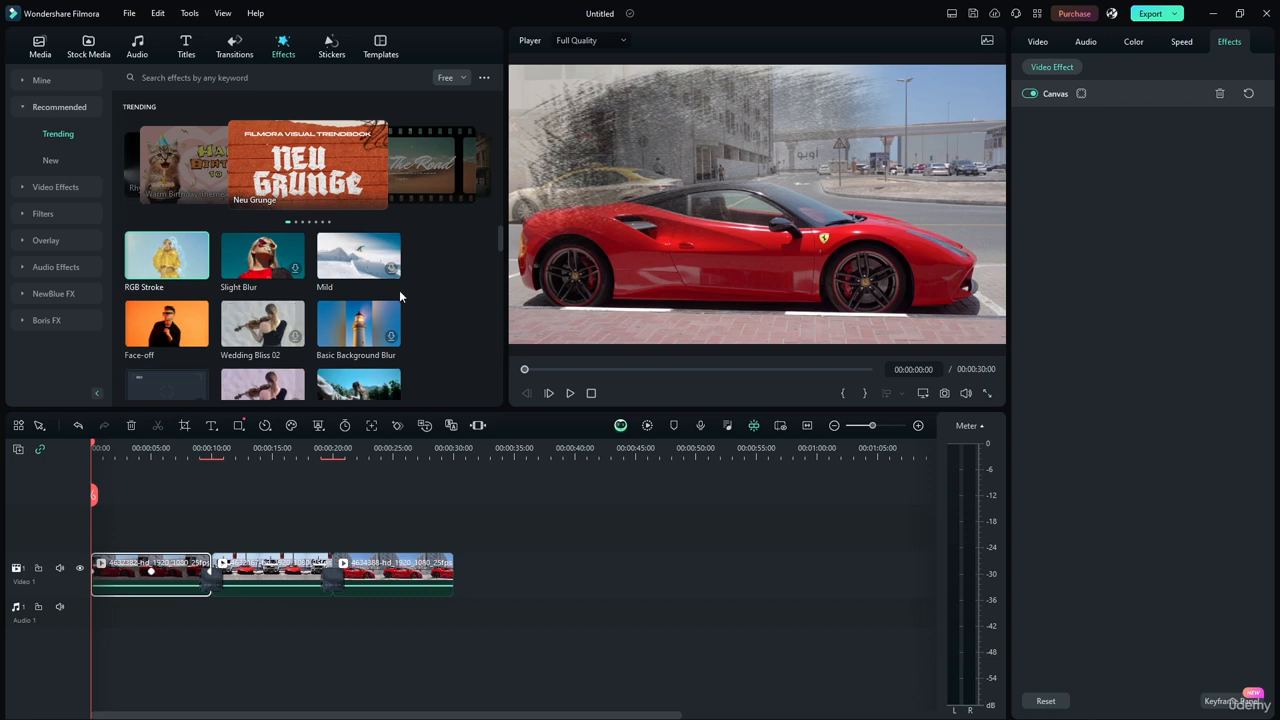
Expand the Canvas effect's settings, and preview the Up-Down 1 effect from the trending effects.
scroll(500, 235, down, 8)
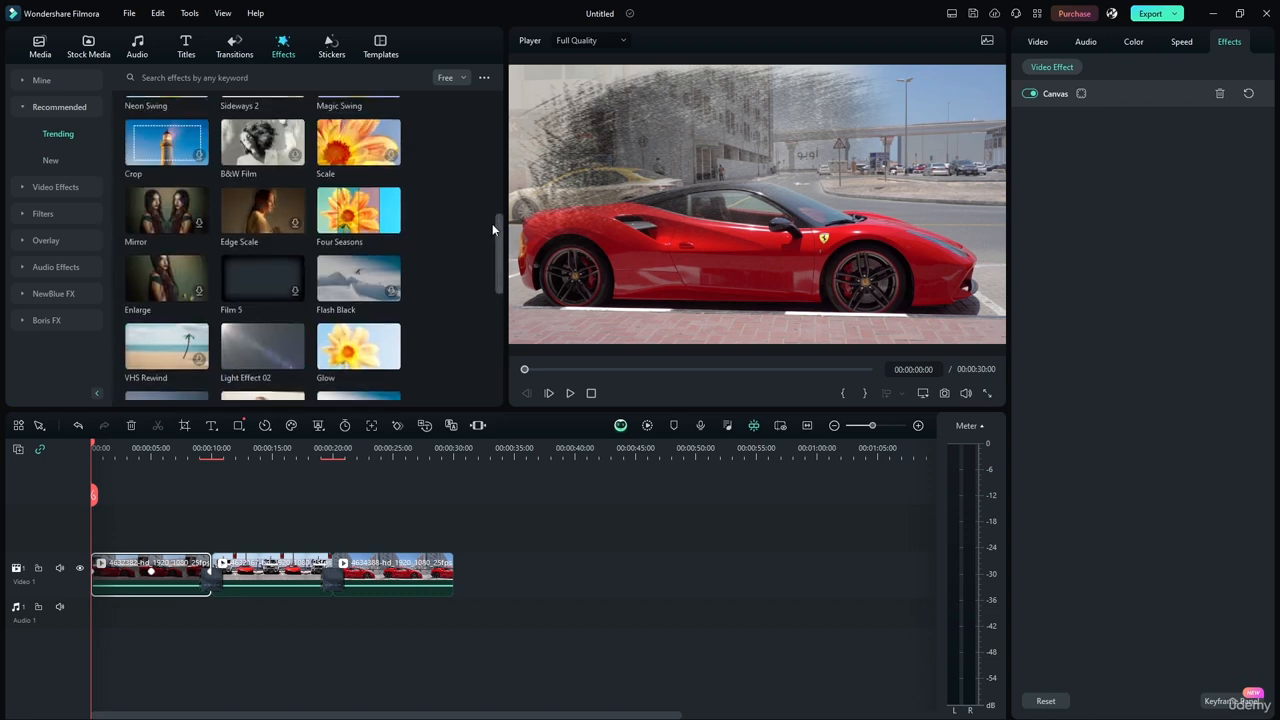
click(1082, 93)
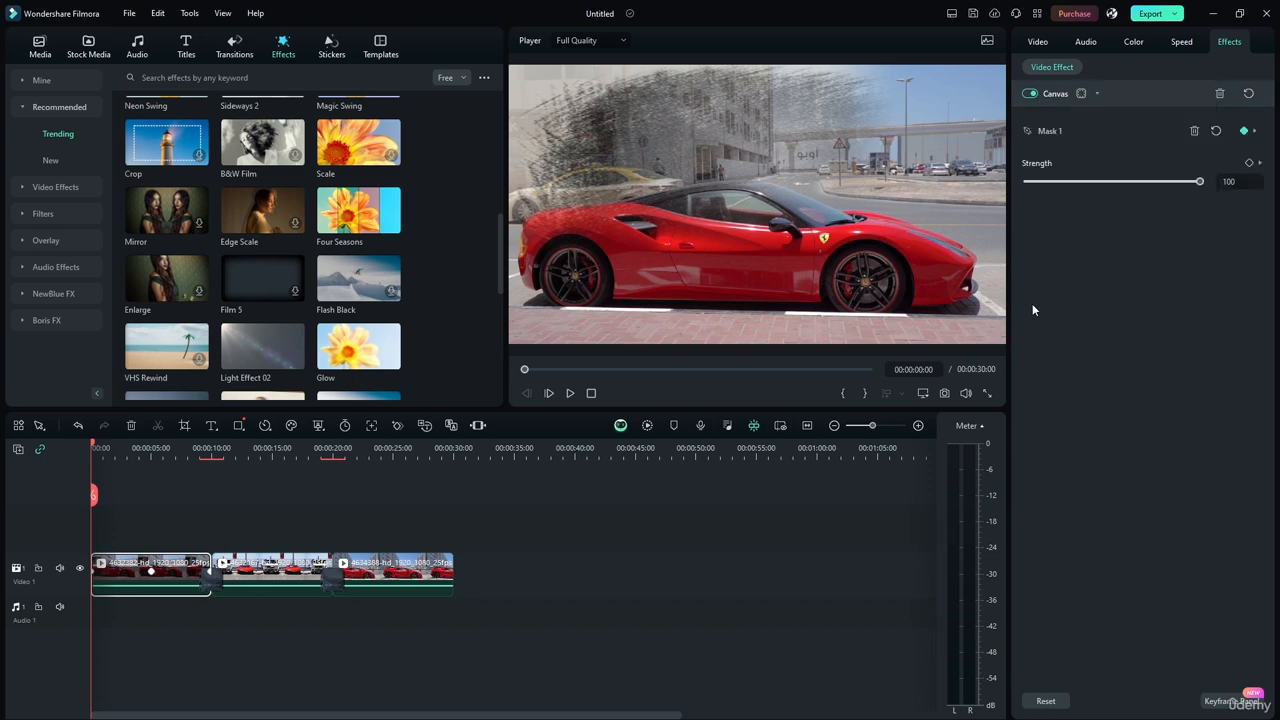
scroll(498, 284, down, 1)
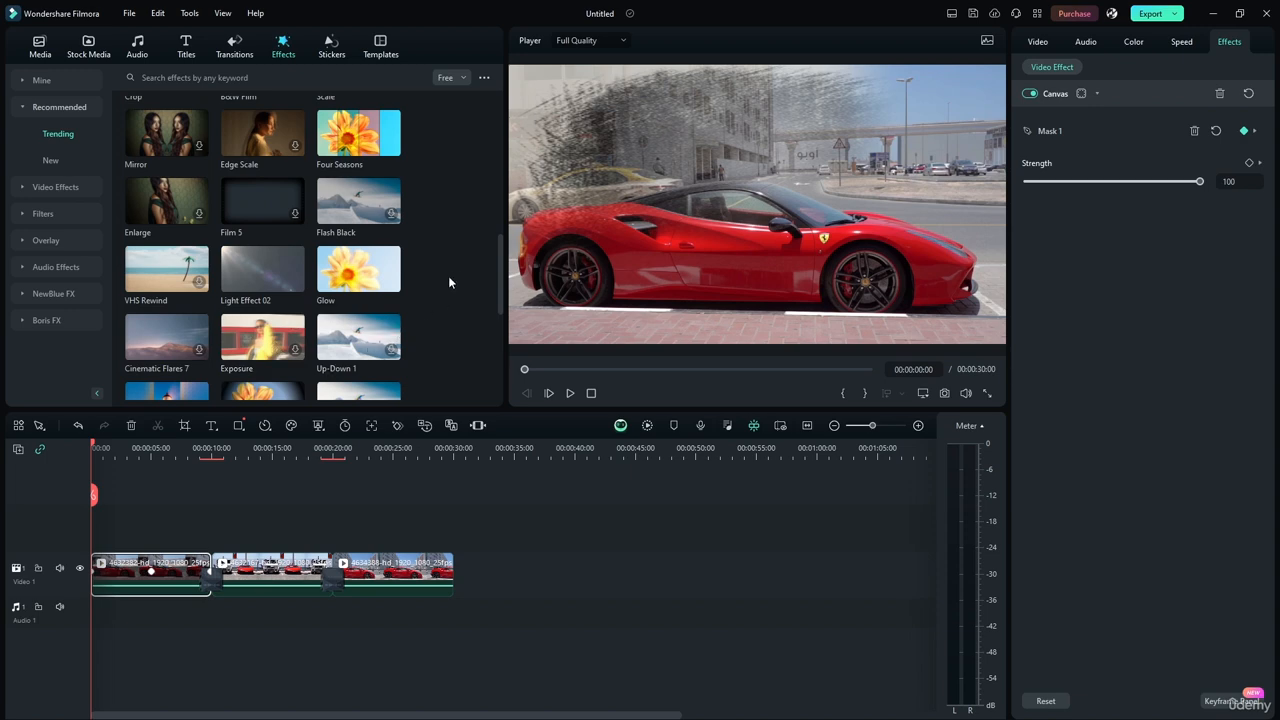
scroll(497, 282, down, 1)
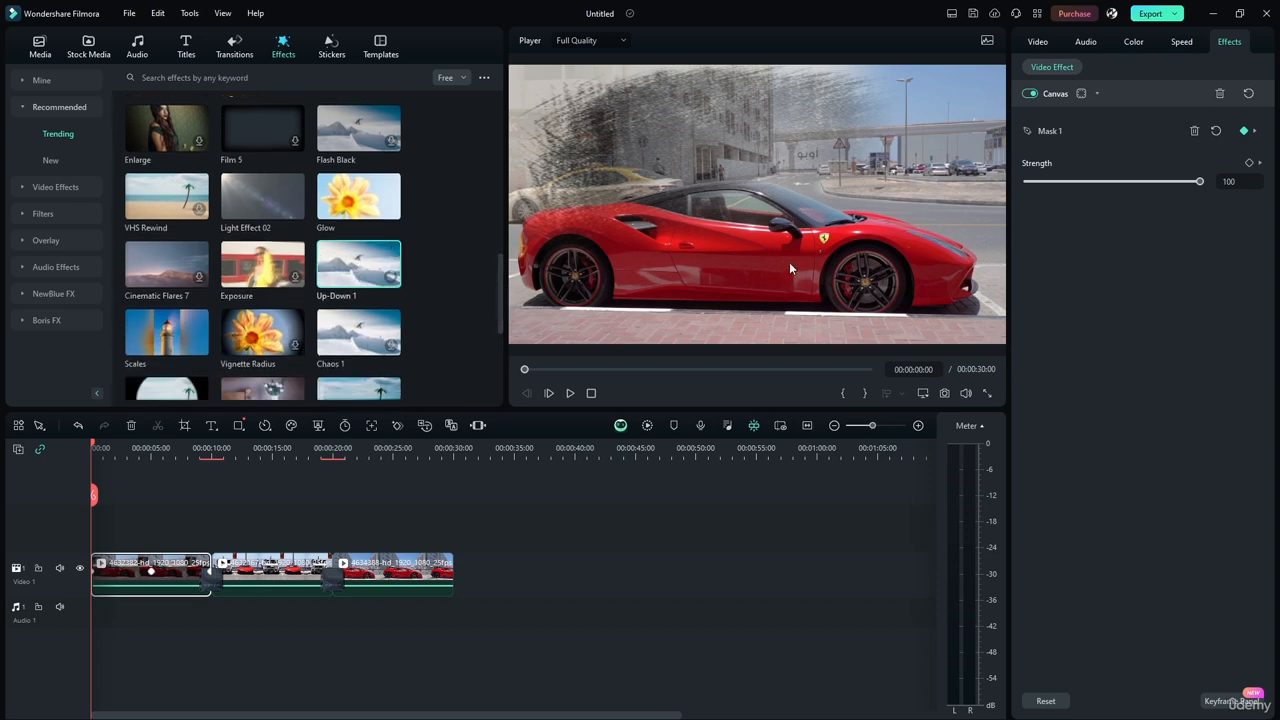
key(space)
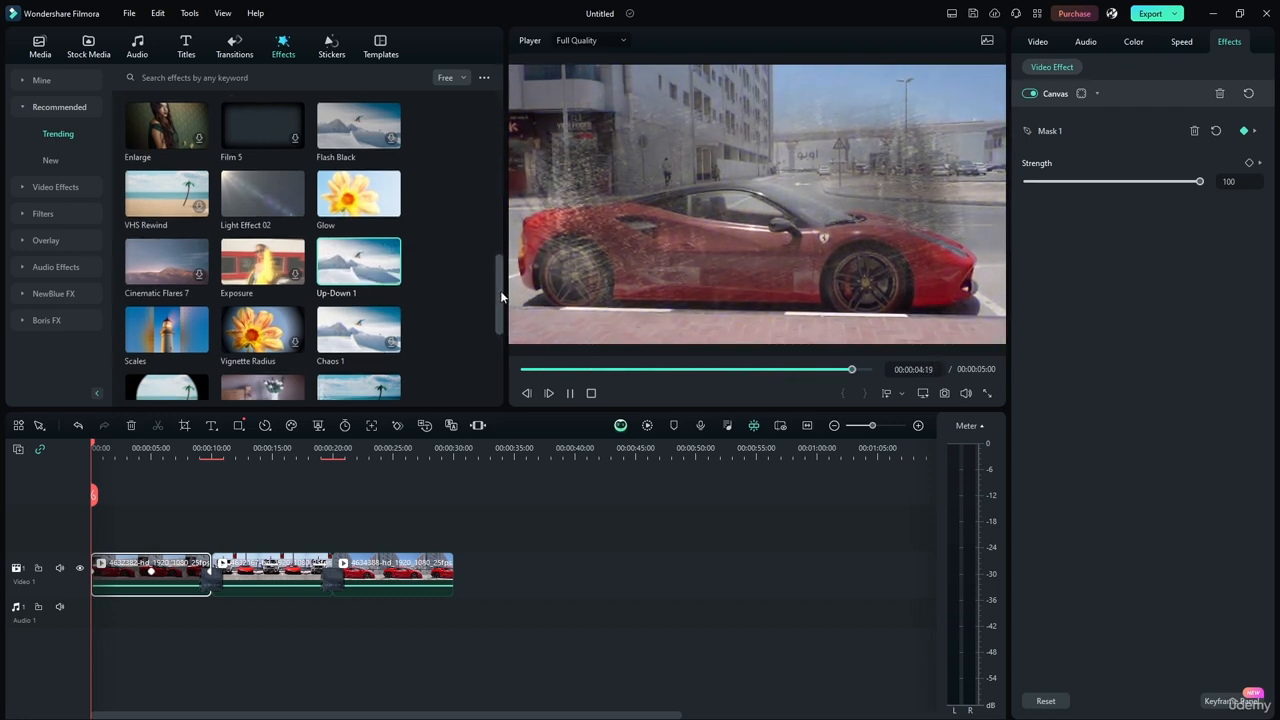
Preview the Hudson, Round Close and Static 2 effects from further down the trending effects.
drag(500, 290, 498, 319)
click(262, 297)
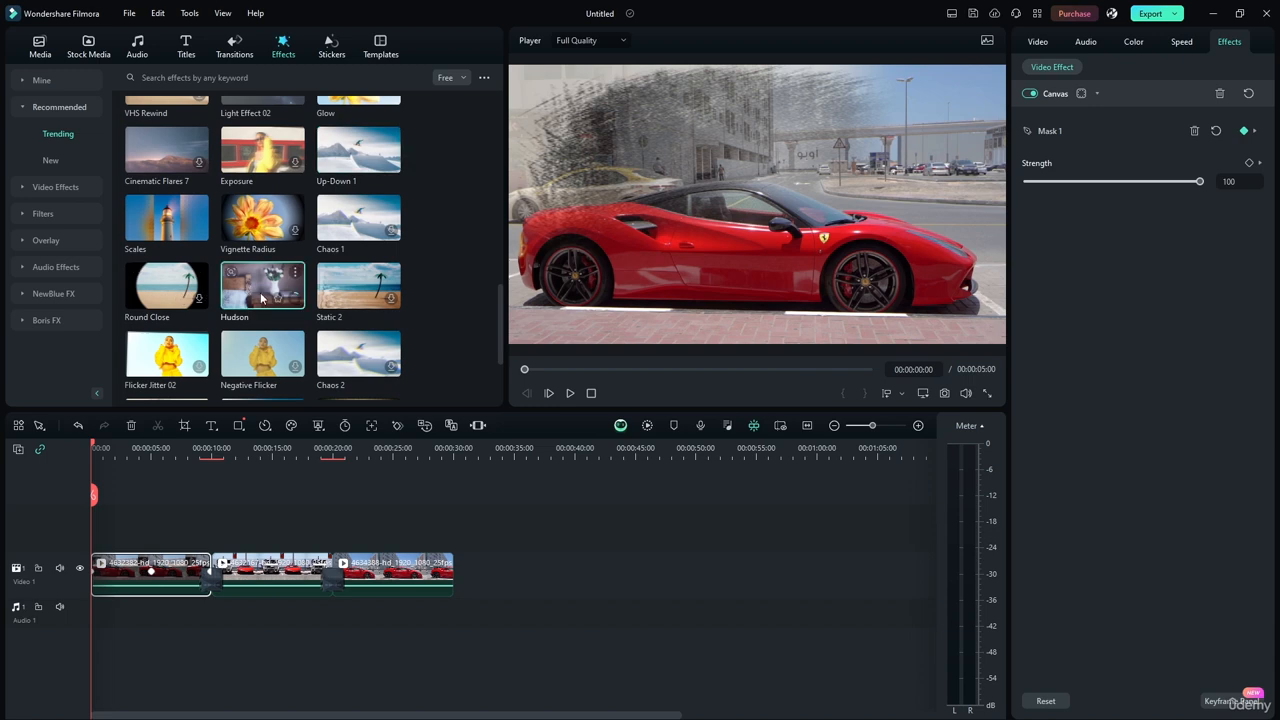
click(192, 300)
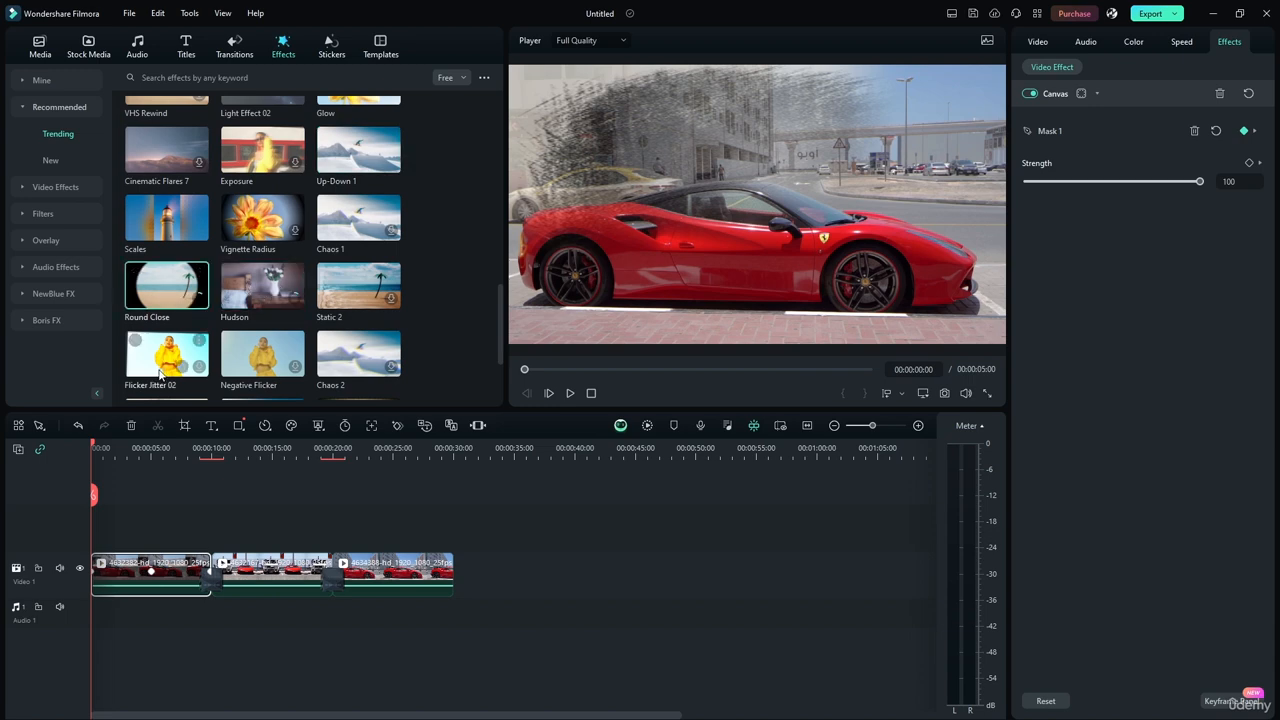
click(341, 293)
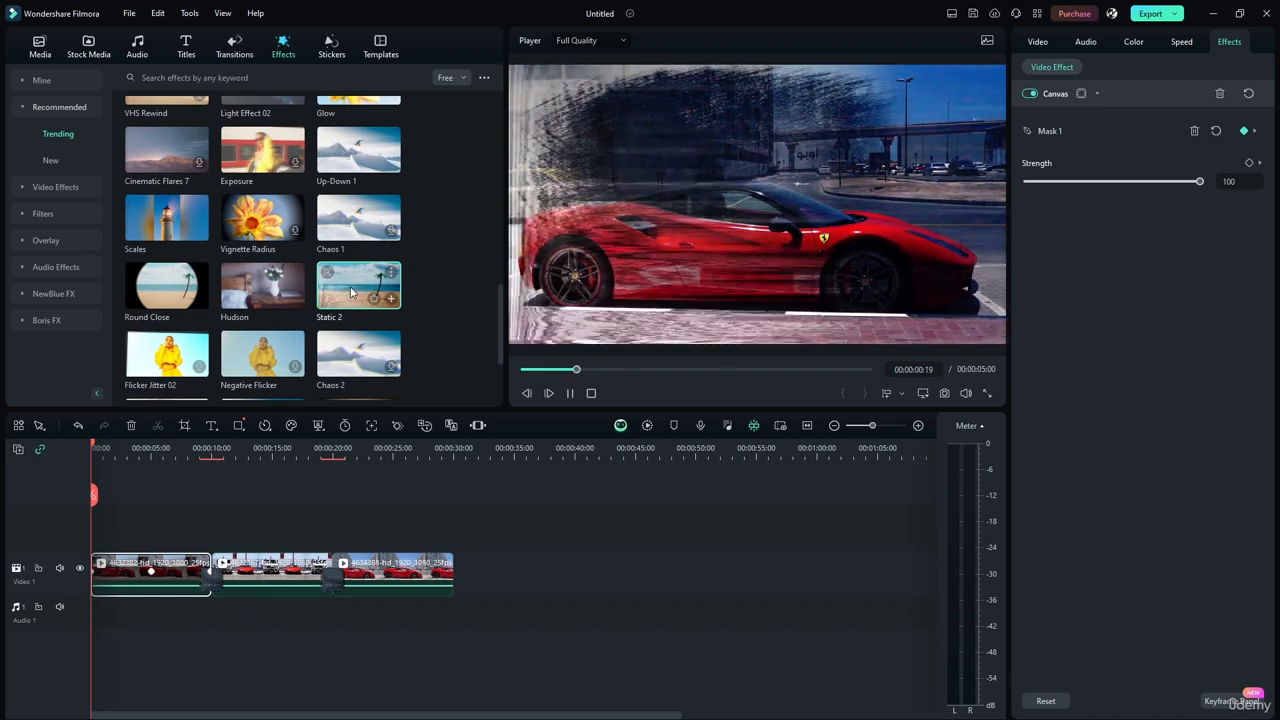
click(254, 291)
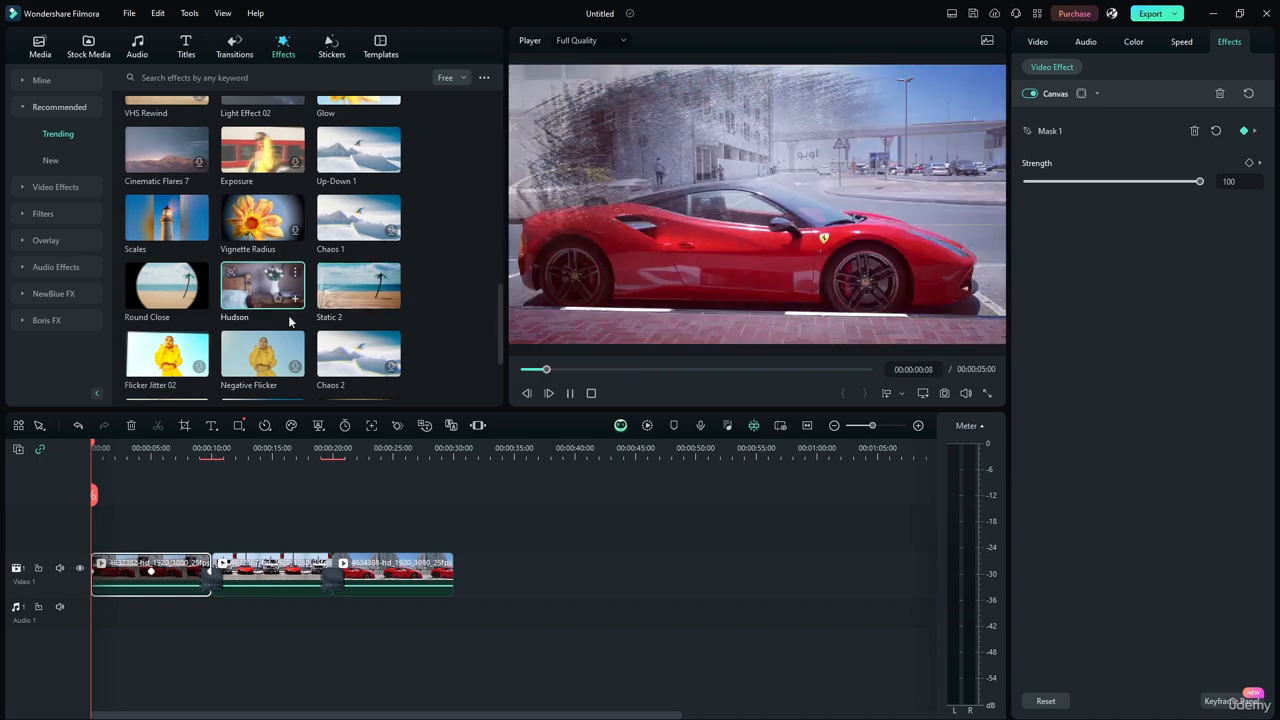
Preview the Round Close effect, pausing and resuming playback to see the circle close over the car.
click(195, 290)
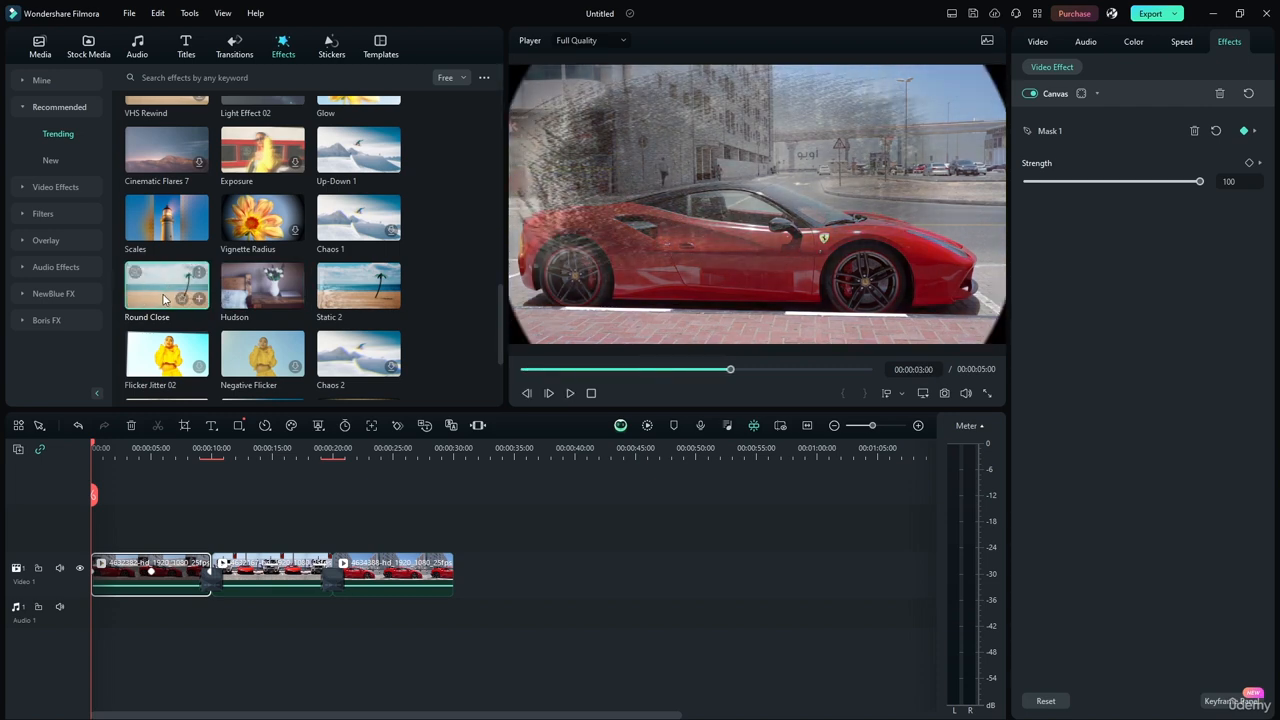
click(570, 394)
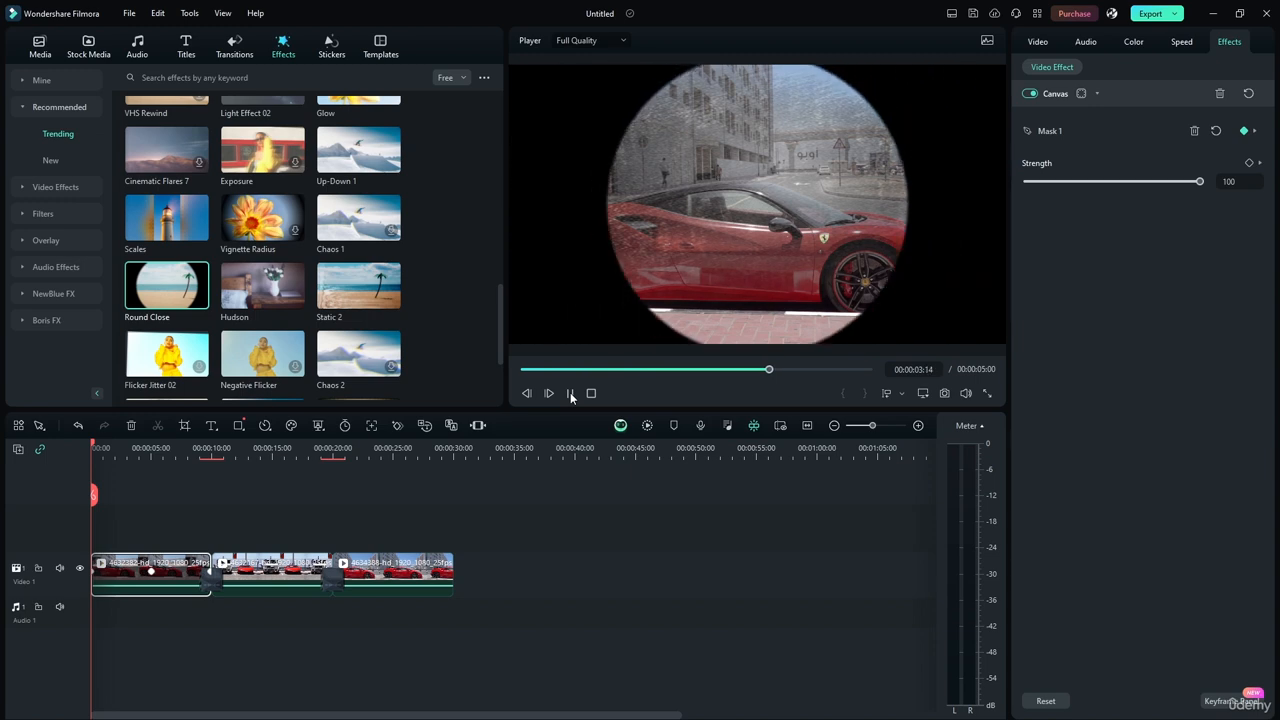
click(570, 394)
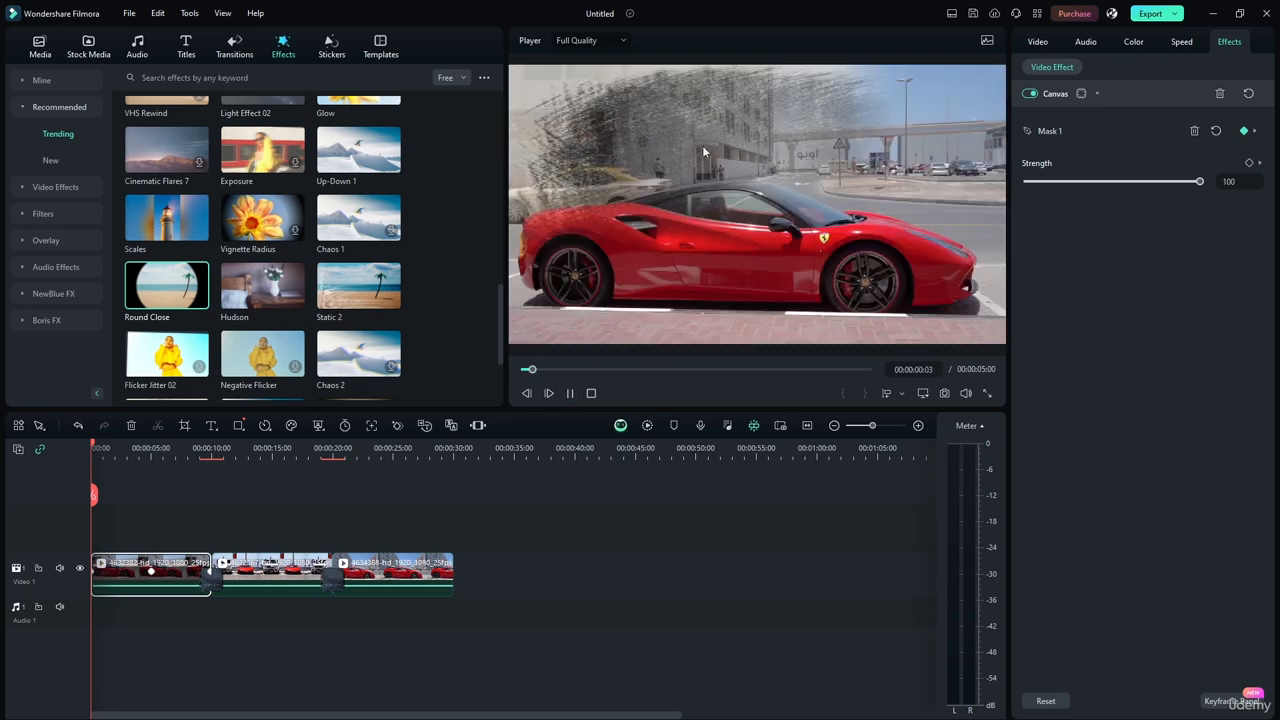
click(570, 394)
Preview the Fisheye effect near the end of the trending effects.
scroll(500, 339, down, 2)
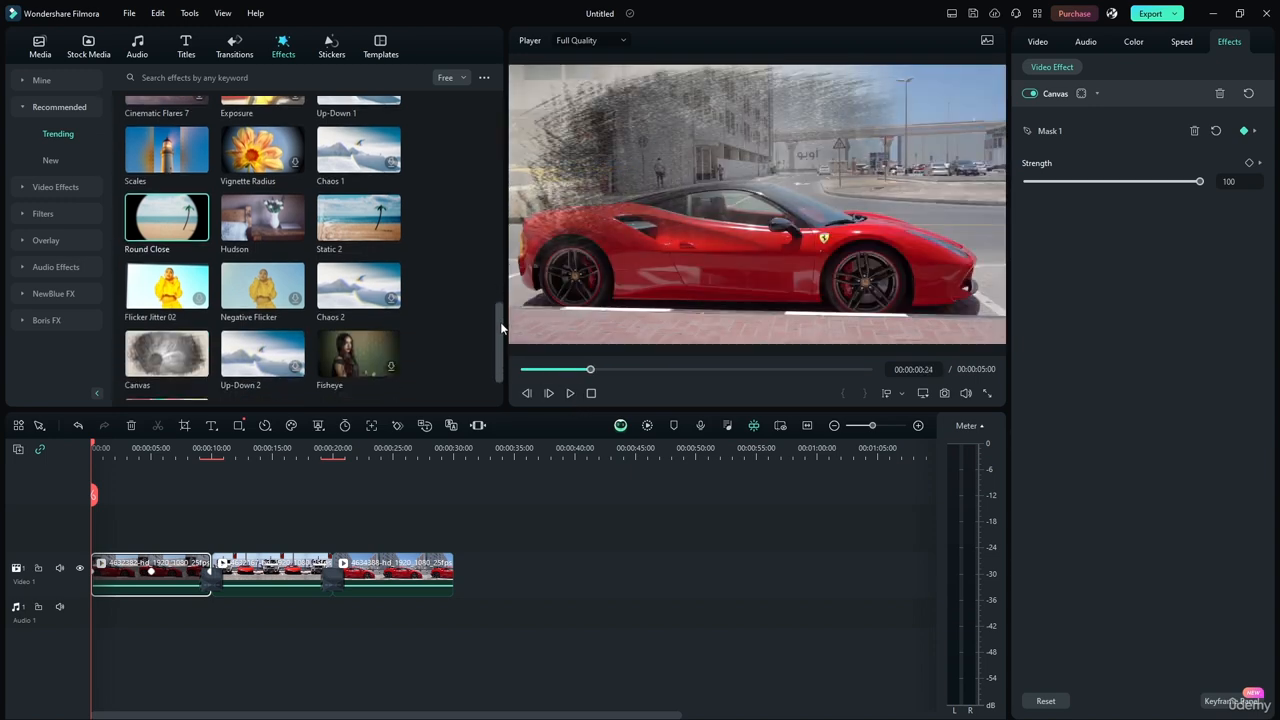
scroll(494, 322, down, 1)
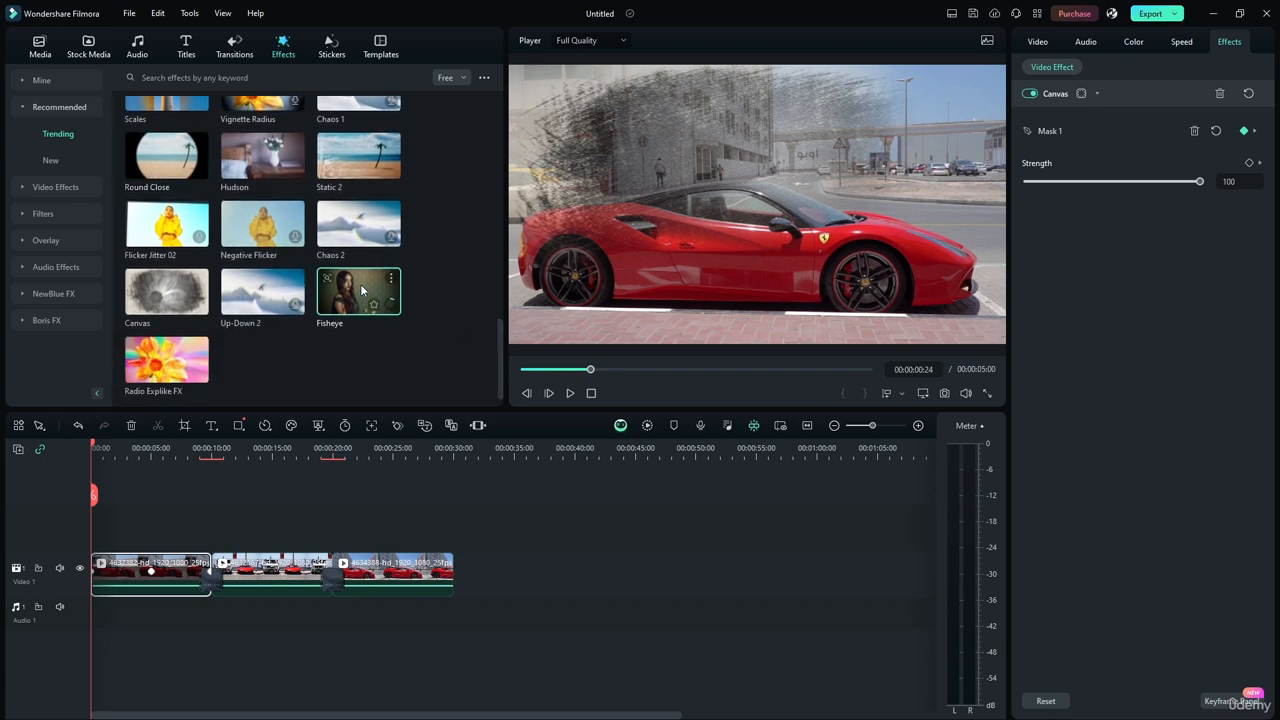
click(362, 290)
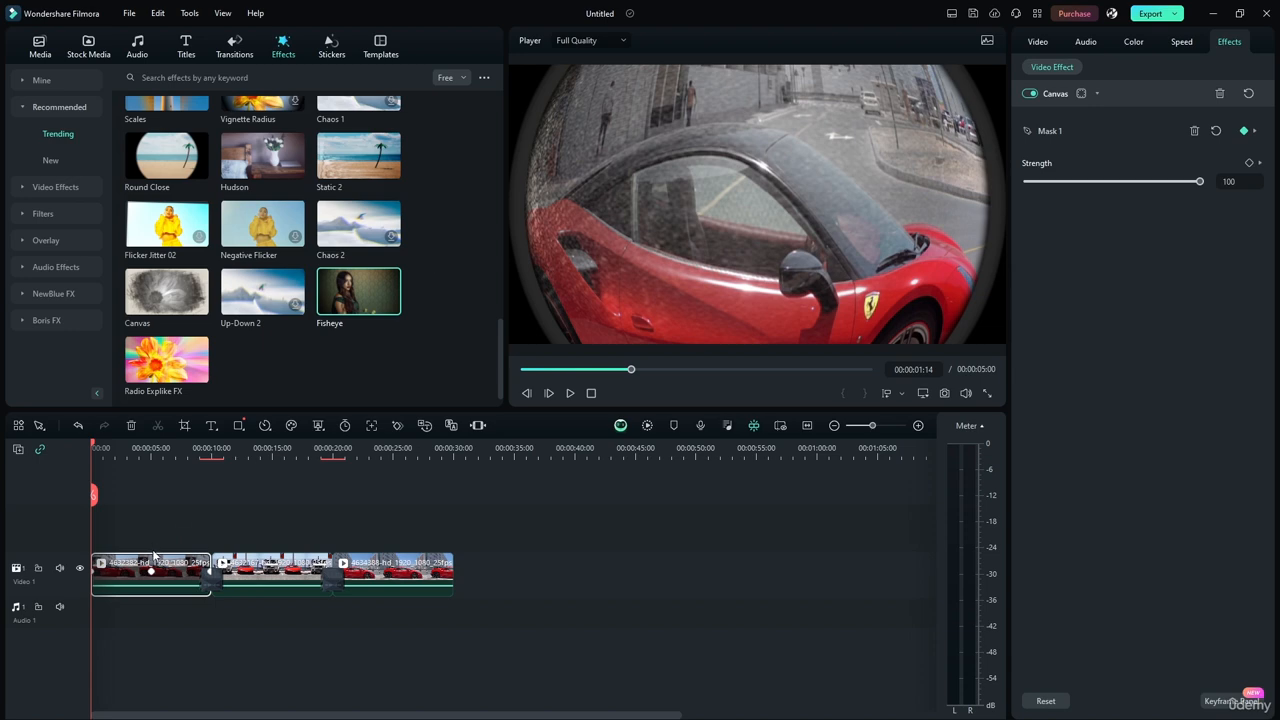
Clear all used masks from the Canvas effect on the first clip, and set its Strength to 61.
click(140, 573)
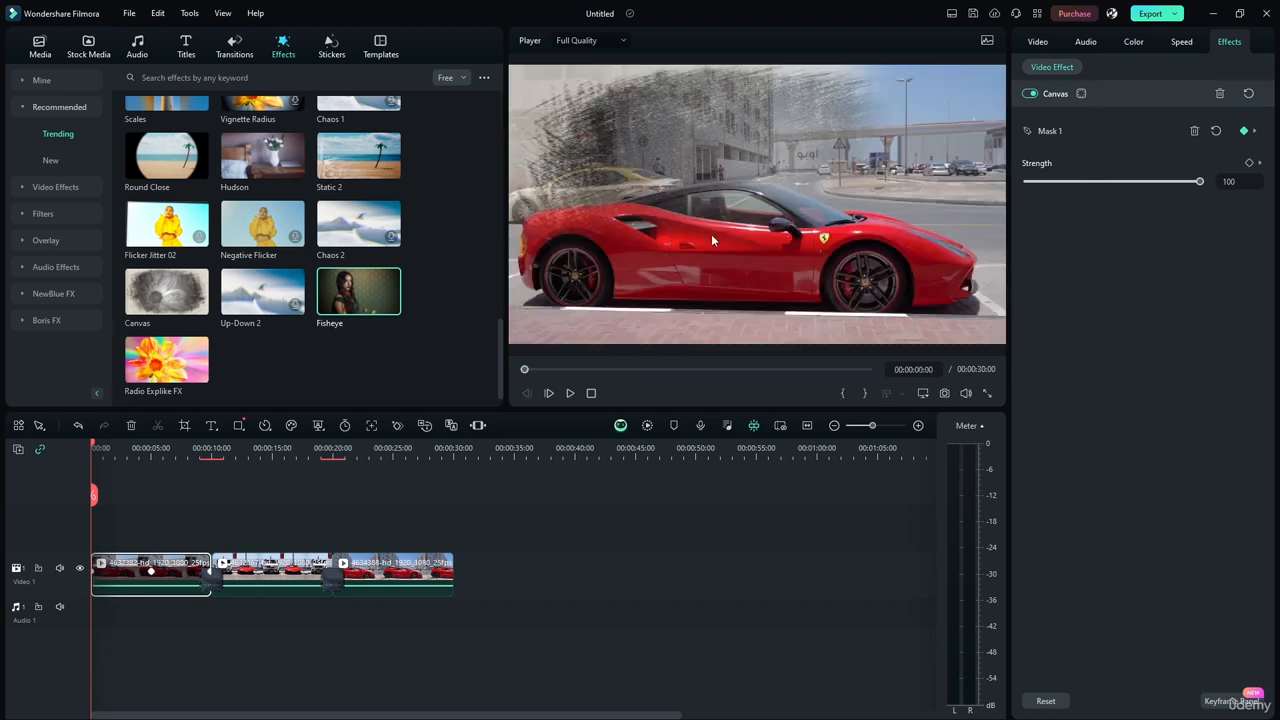
drag(678, 129, 769, 197)
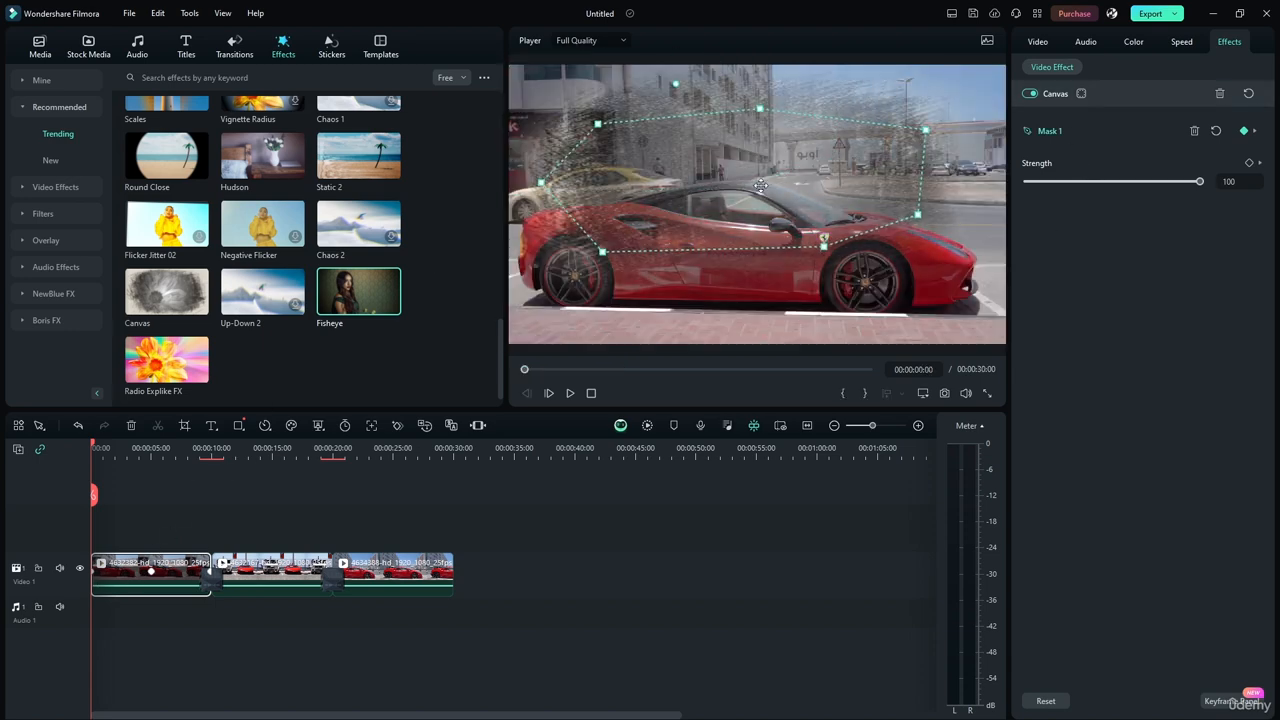
click(1082, 93)
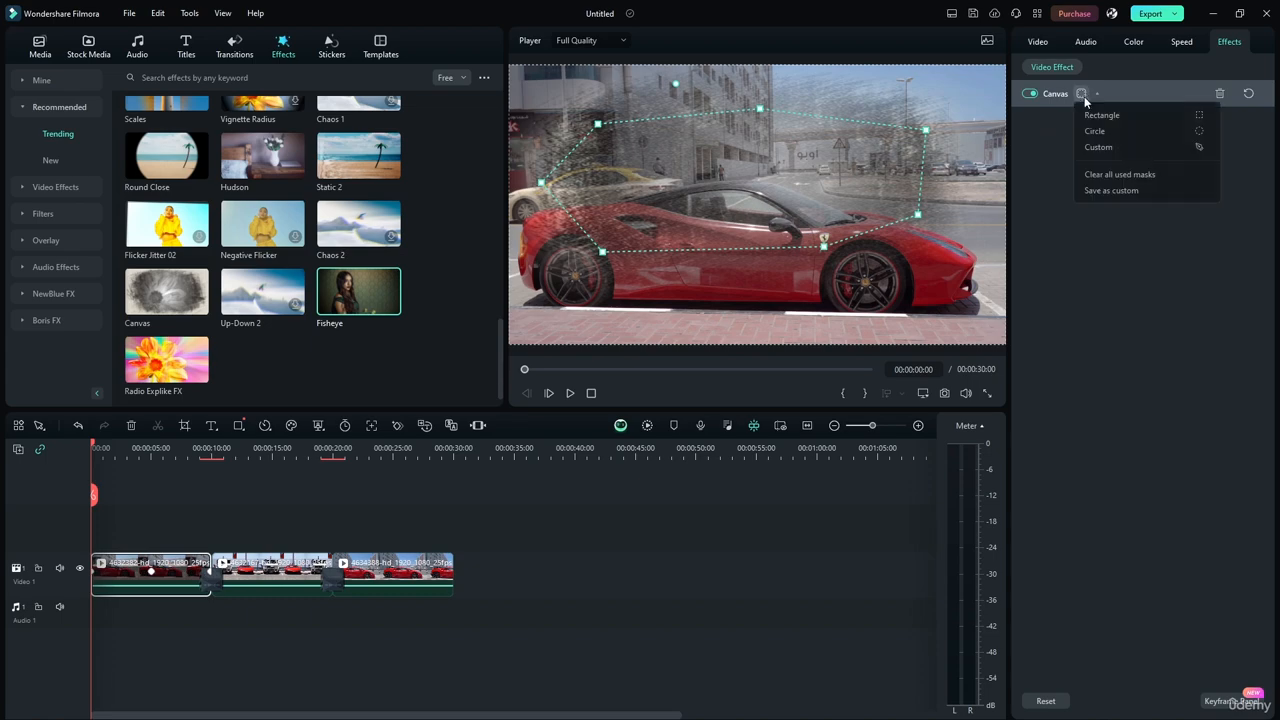
click(1106, 174)
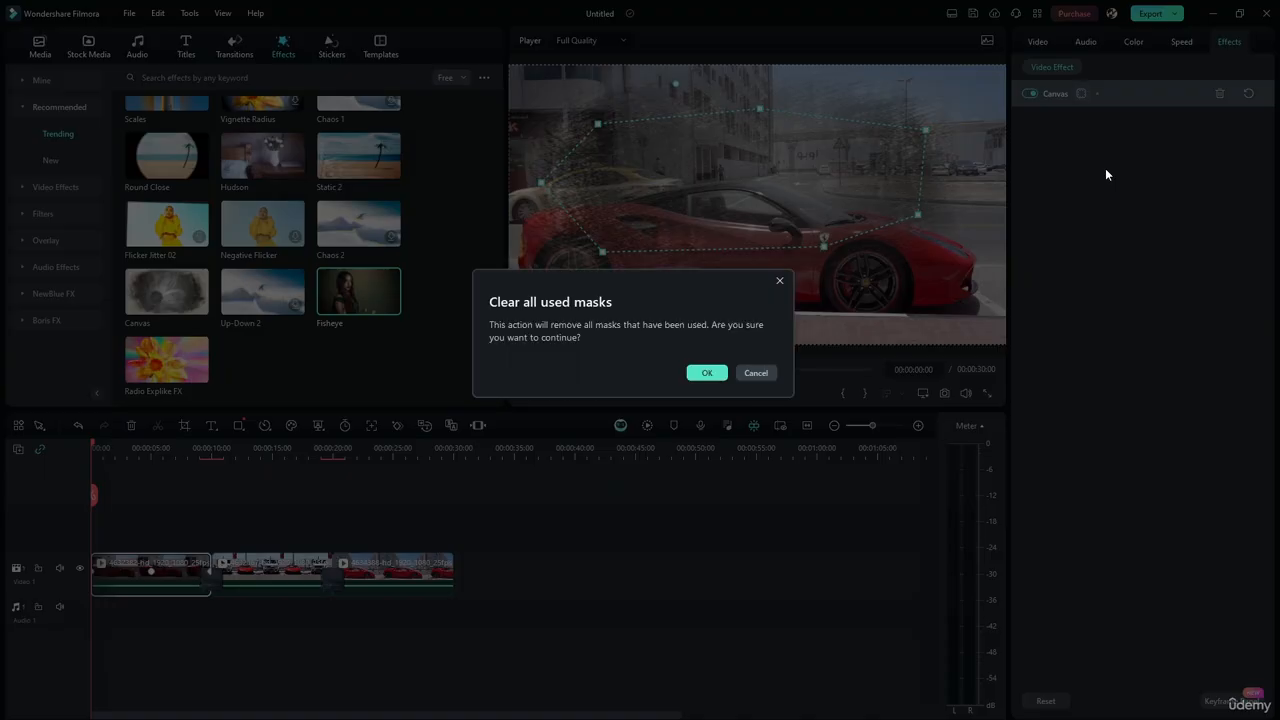
click(710, 371)
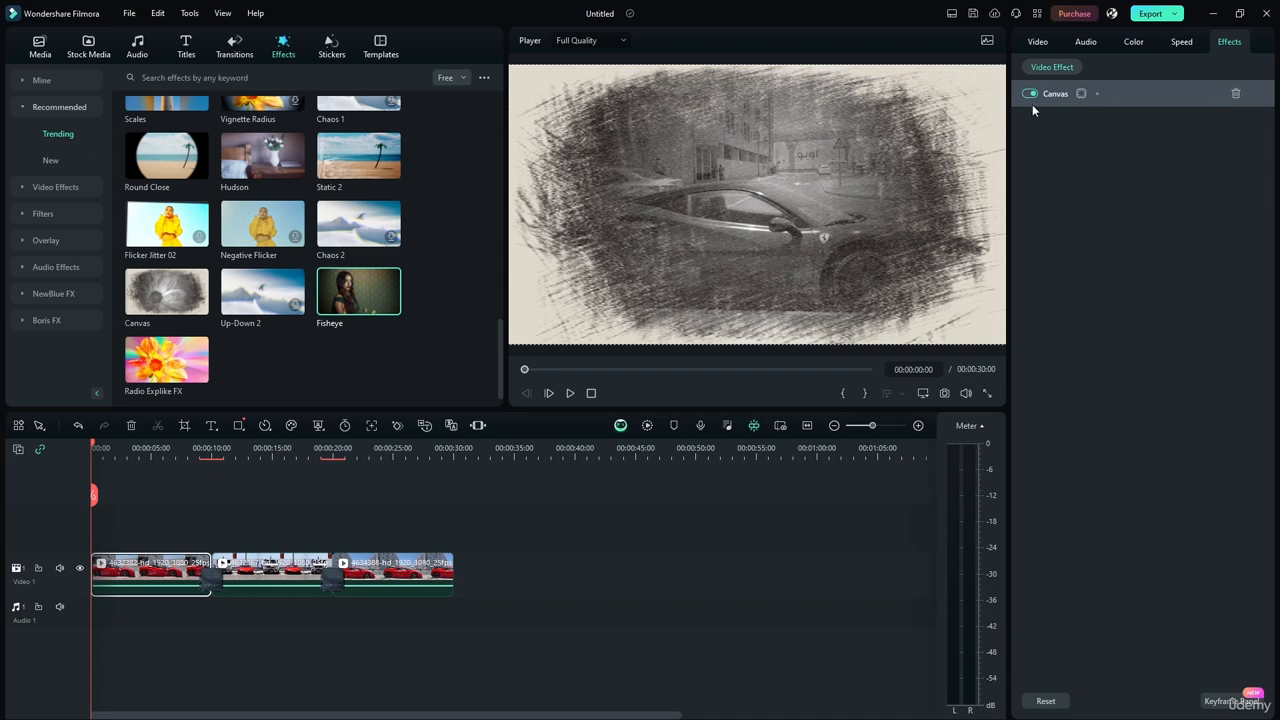
click(1099, 91)
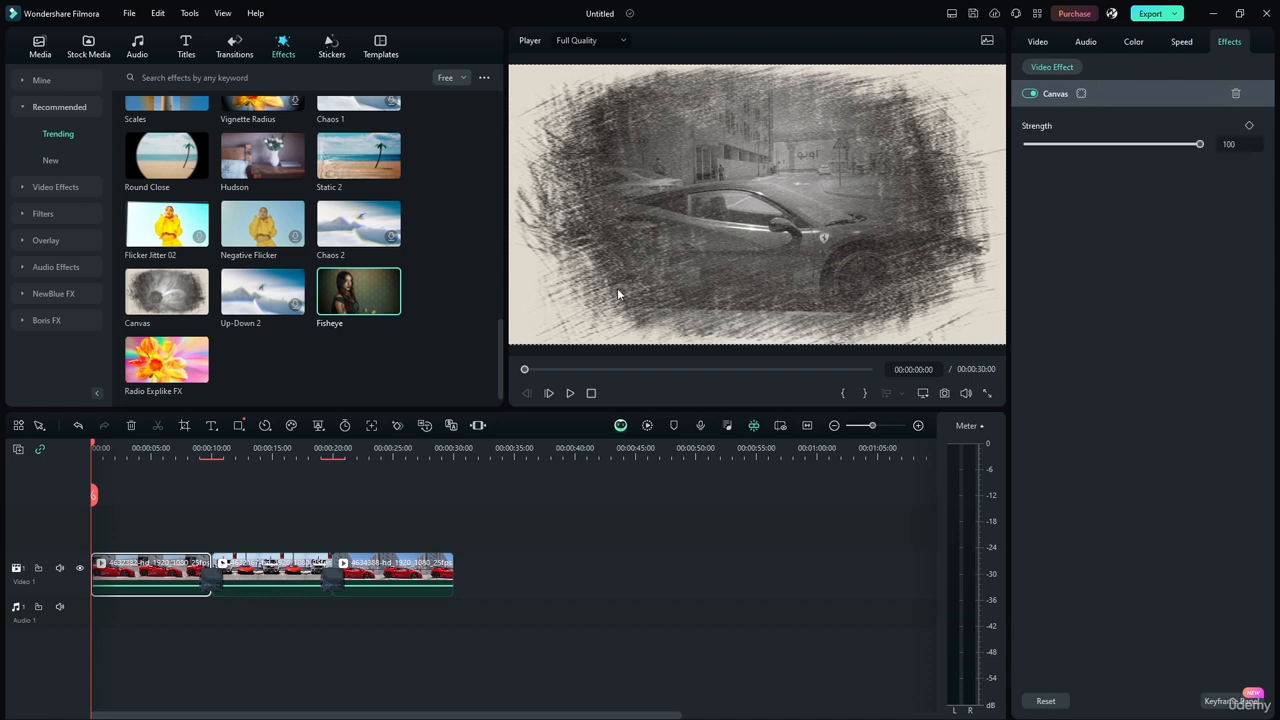
mouse_move(1199, 144)
mouse_down()
mouse_move(1074, 144)
mouse_move(1129, 146)
mouse_up()
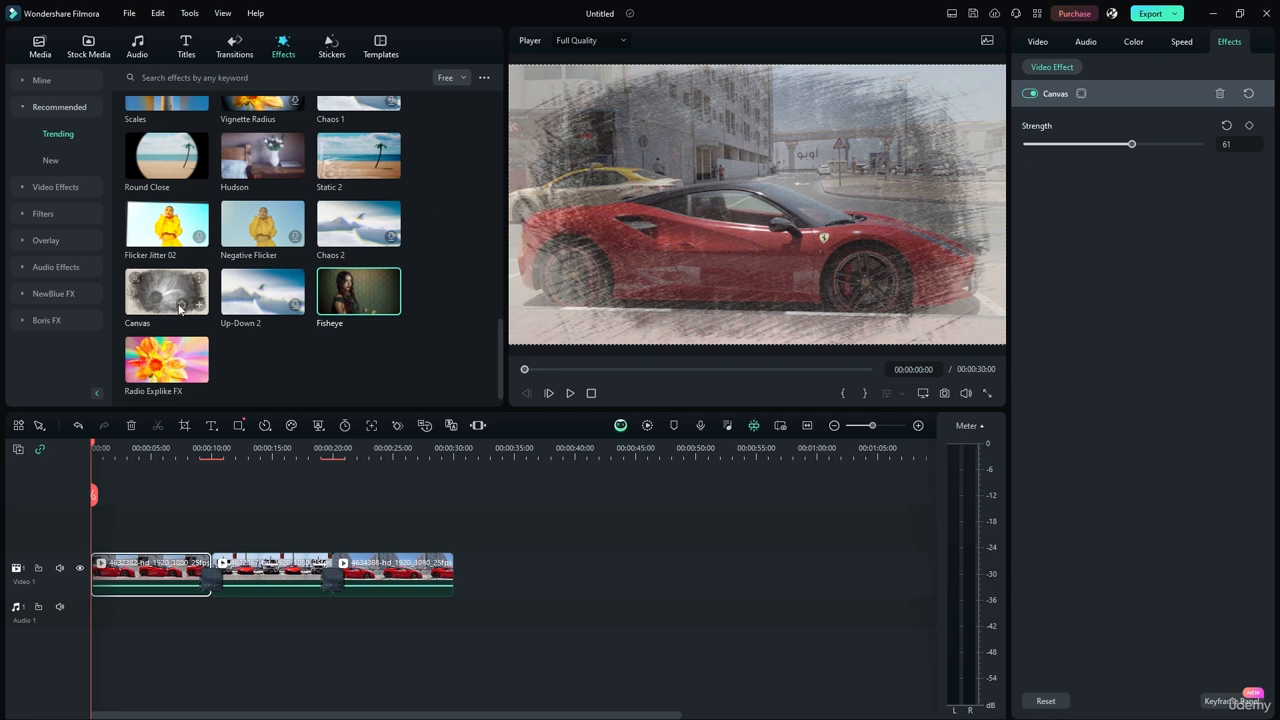
Apply the Fisheye effect to the first clip alongside Canvas, try both effects' sliders, and collapse their settings.
click(391, 306)
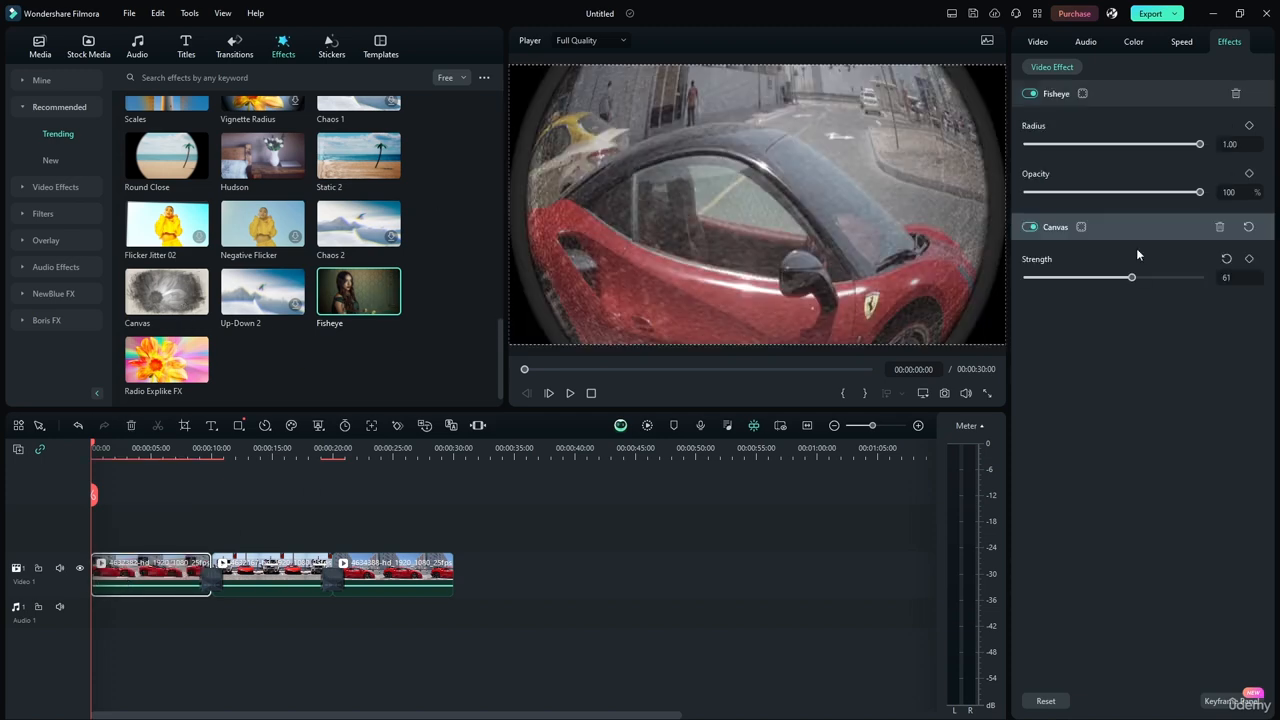
mouse_move(1200, 144)
mouse_down()
mouse_move(1169, 144)
mouse_move(1206, 145)
mouse_up()
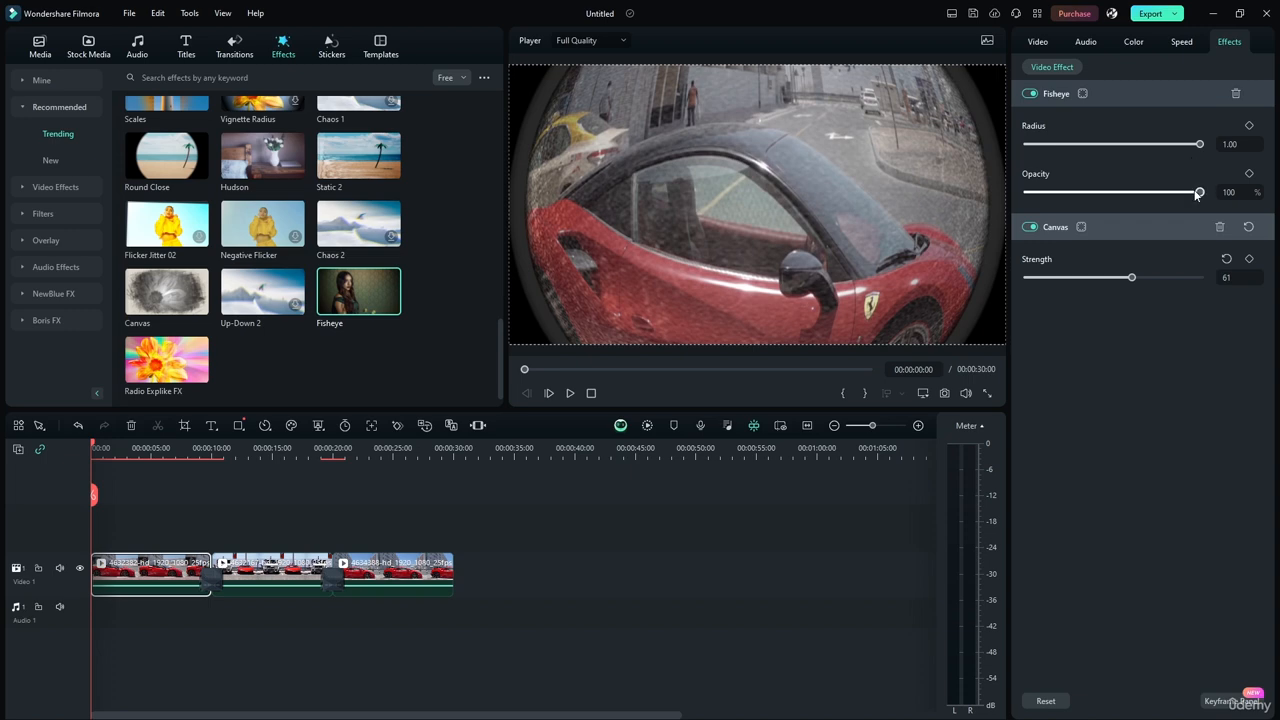
mouse_move(1199, 192)
mouse_down()
mouse_move(1157, 192)
mouse_move(1207, 192)
mouse_up()
mouse_move(1125, 276)
mouse_down()
mouse_move(1092, 277)
mouse_move(1132, 278)
mouse_up()
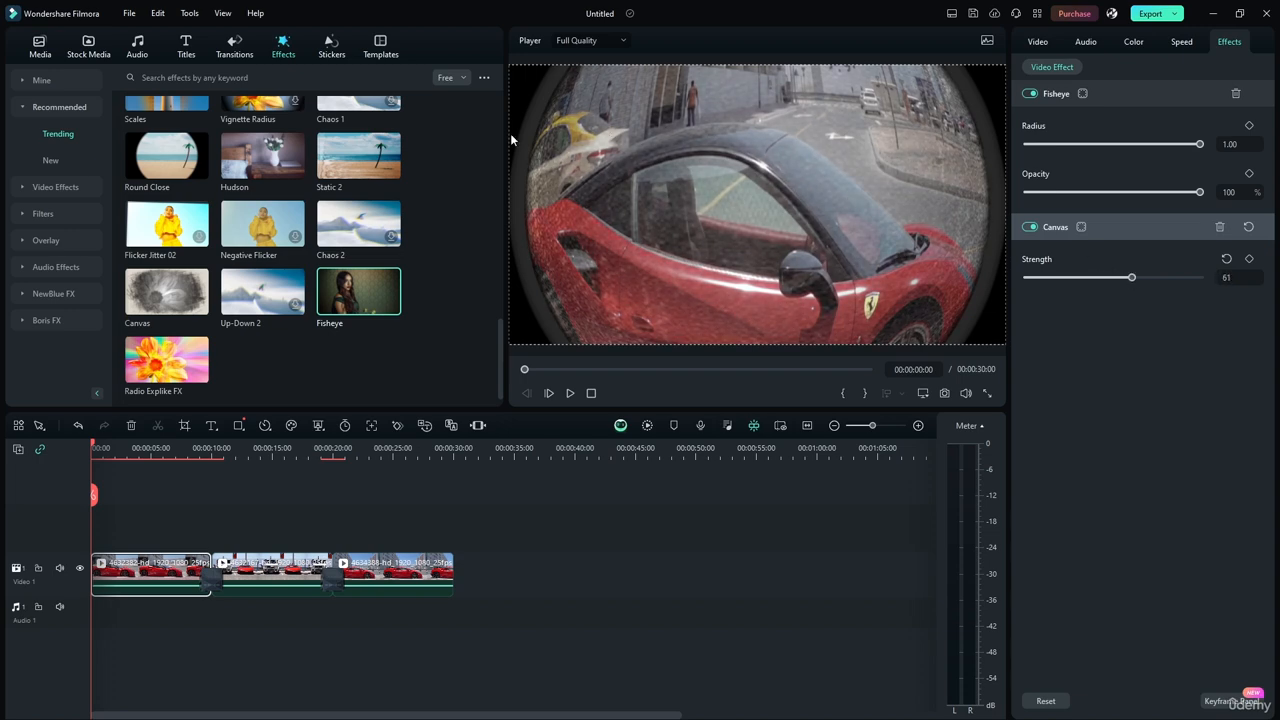
click(1115, 93)
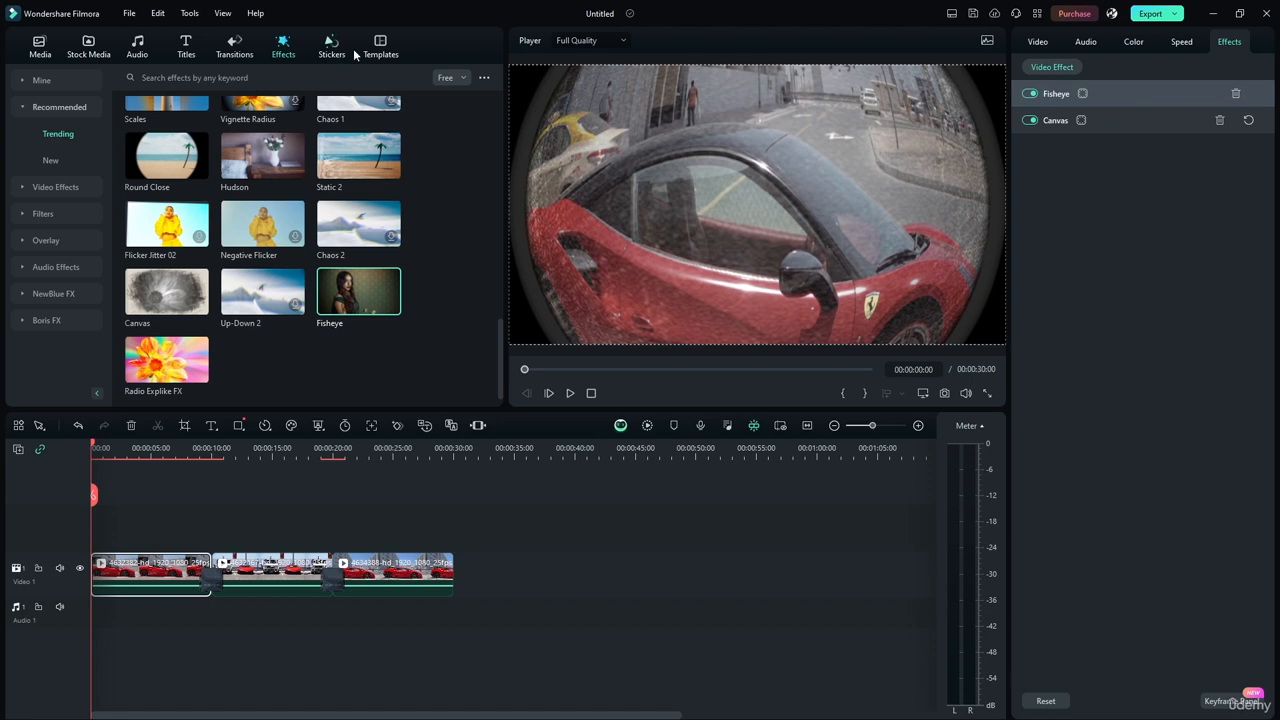
Set the Fisheye Radius to 0.78 while the timeline plays, and check the first clip at 00:00:04:00.
click(571, 393)
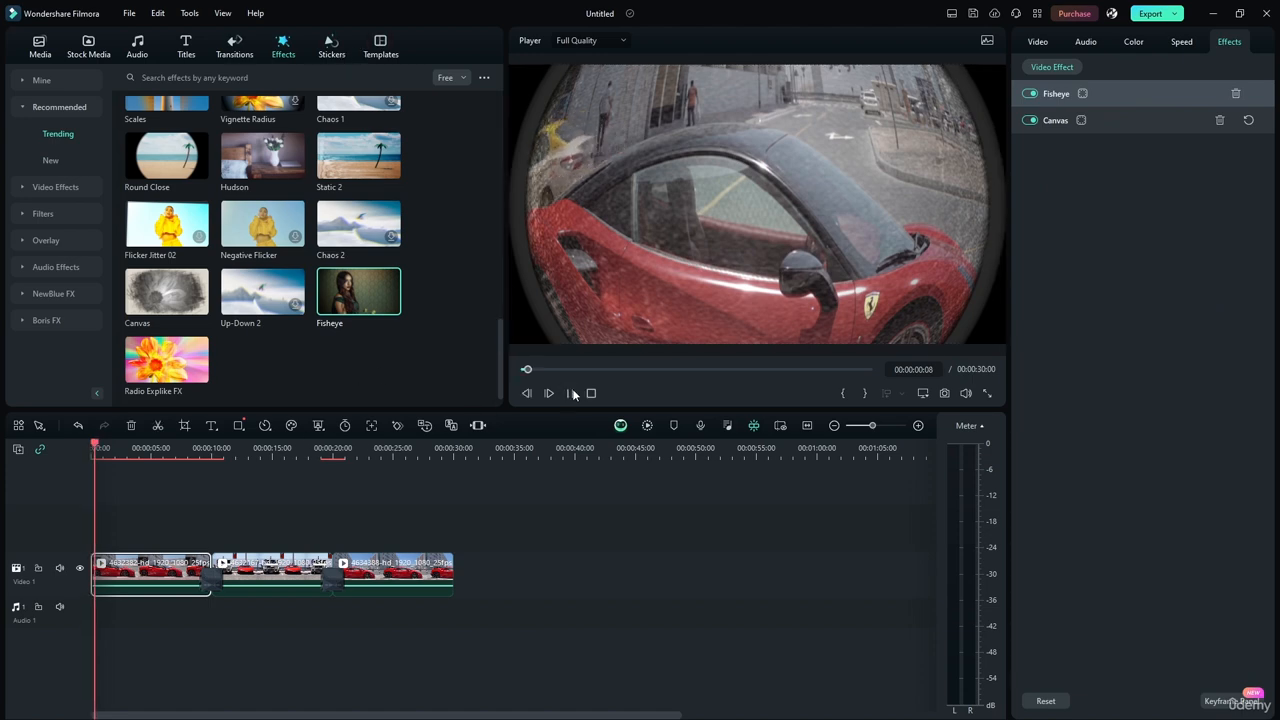
click(1107, 94)
drag(1198, 144, 940, 143)
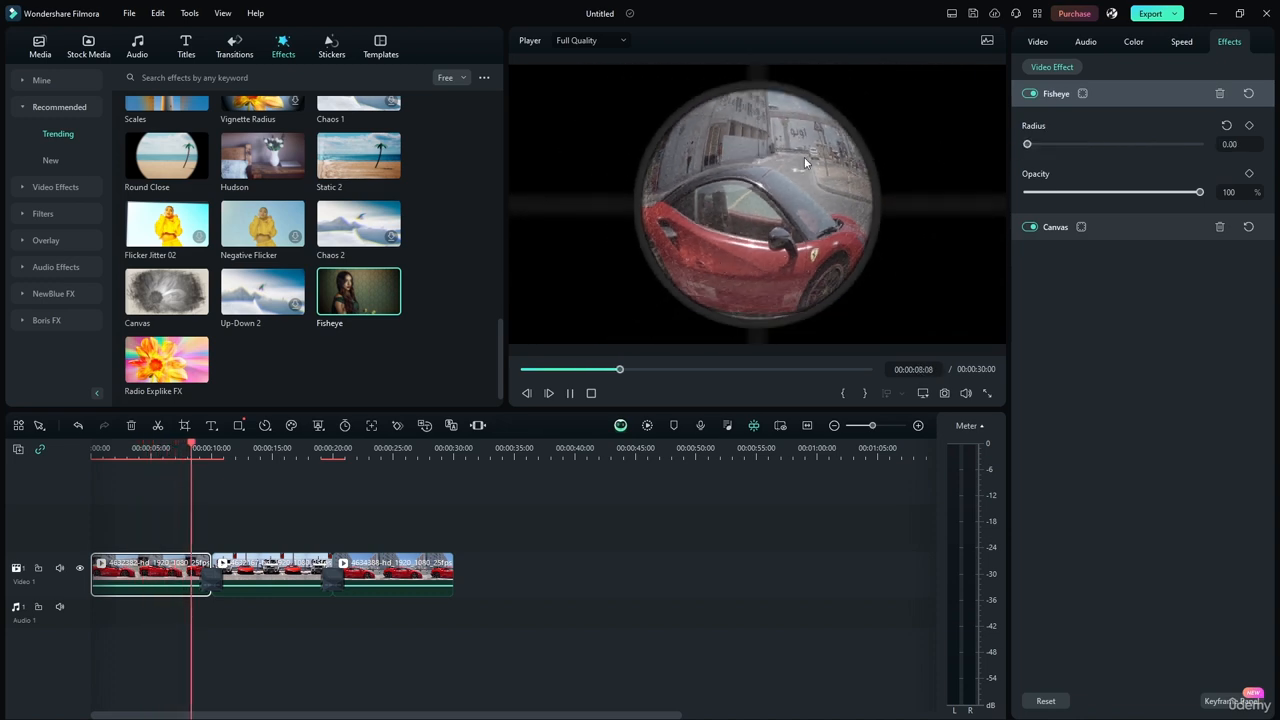
drag(1027, 144, 1161, 145)
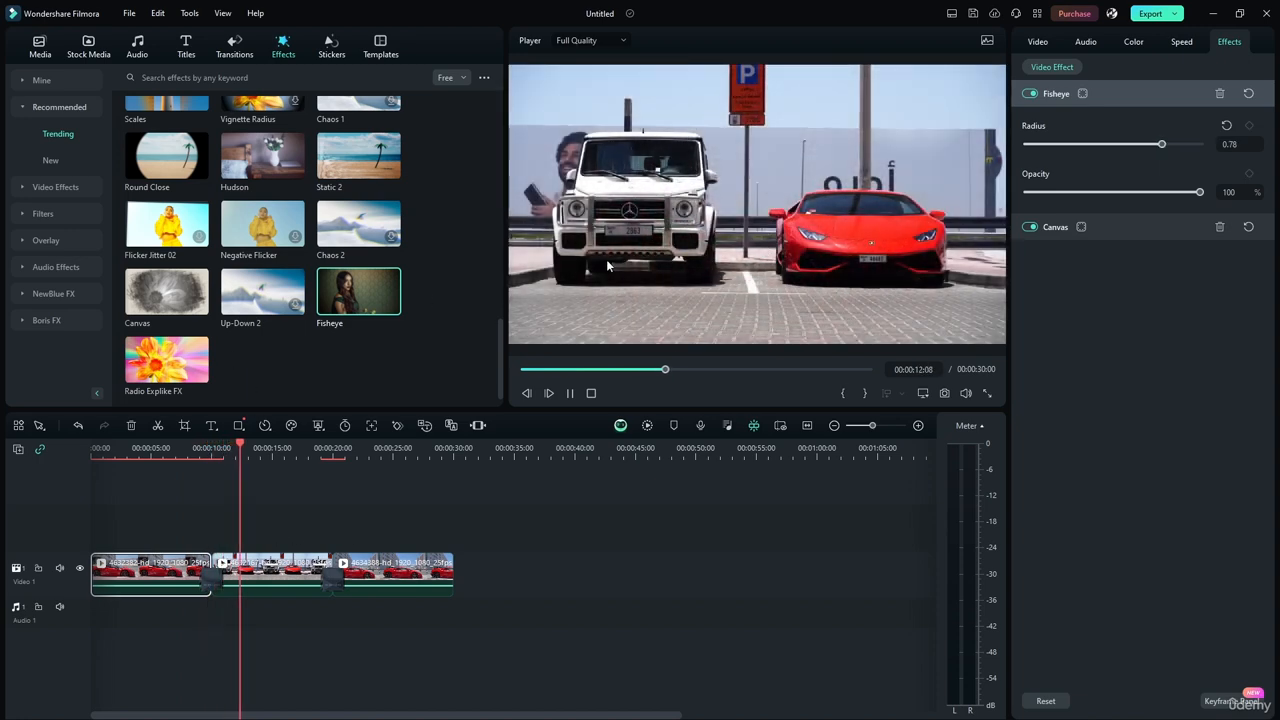
click(570, 394)
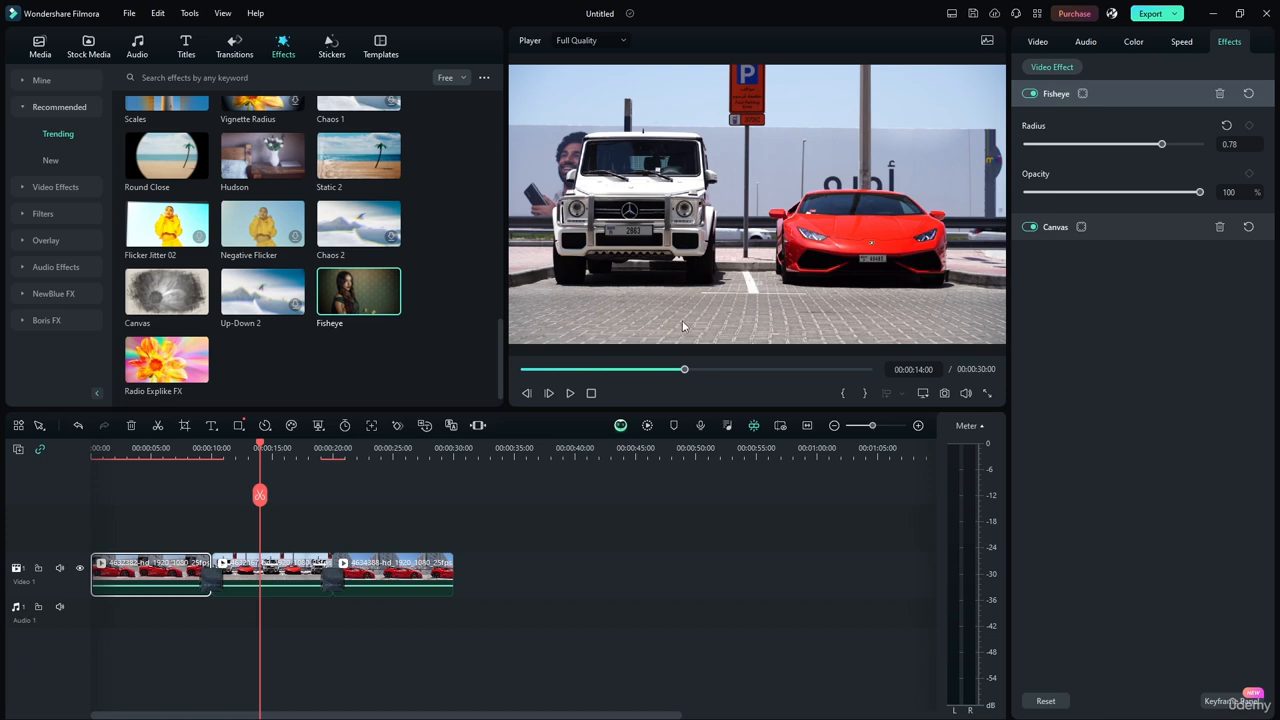
drag(263, 444, 139, 472)
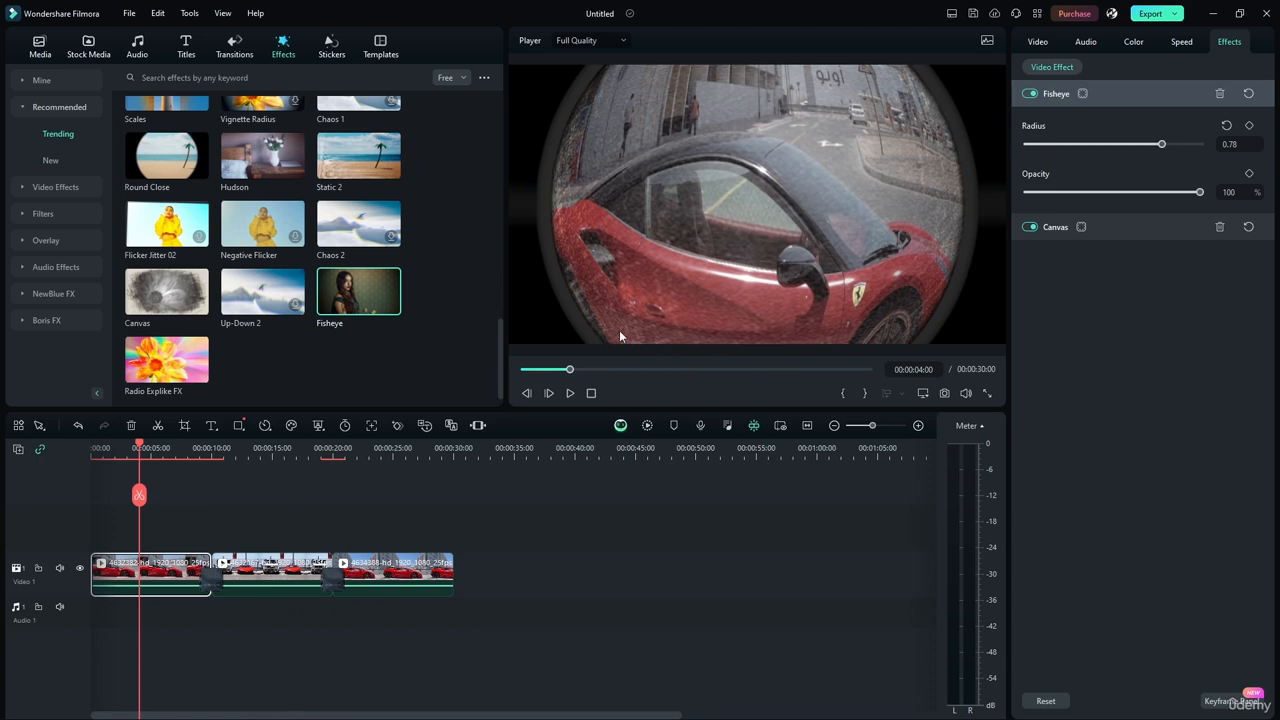
Delete the second and third clips from the timeline, and return to the start of the trending effects.
click(293, 568)
click(210, 579)
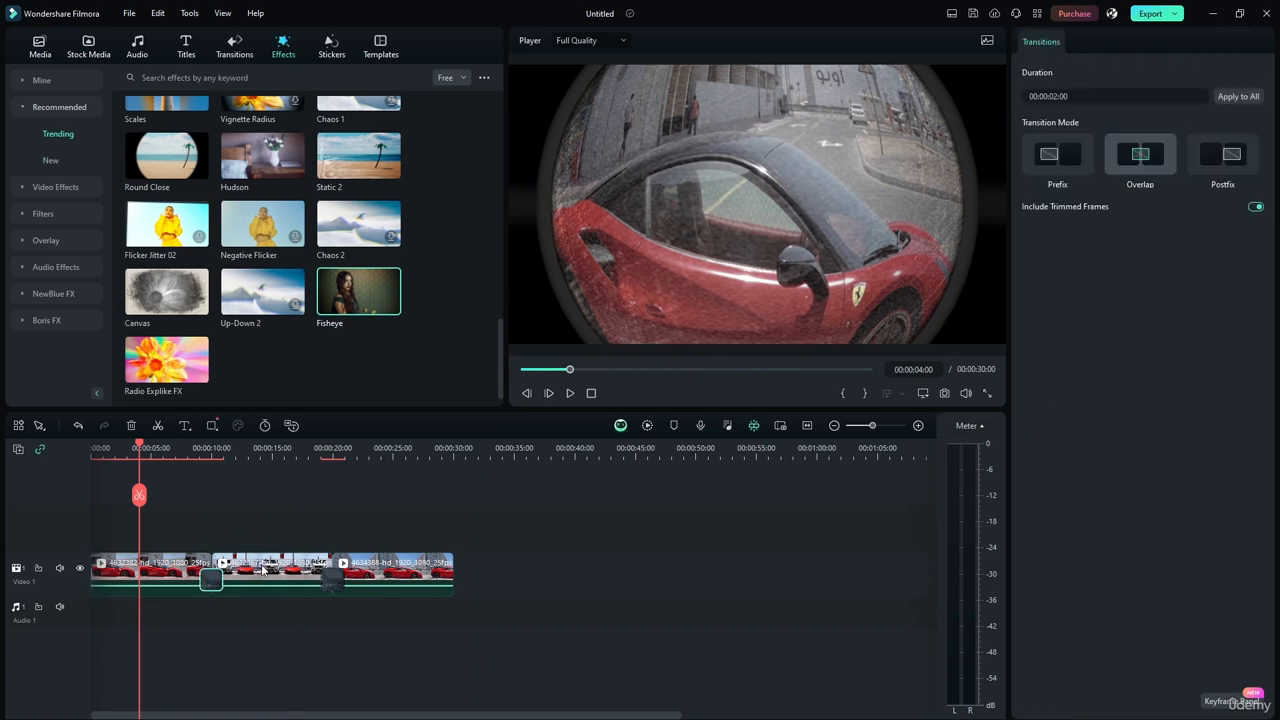
click(293, 570)
key(Delete)
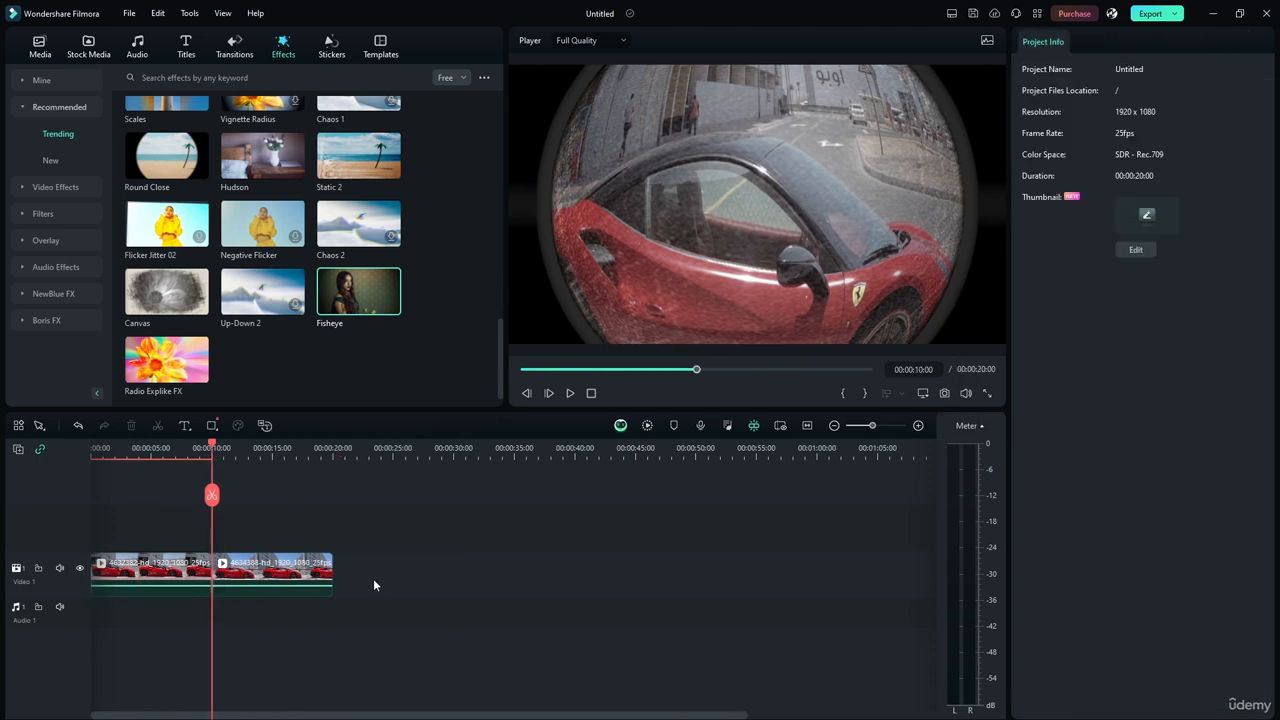
click(322, 580)
key(Delete)
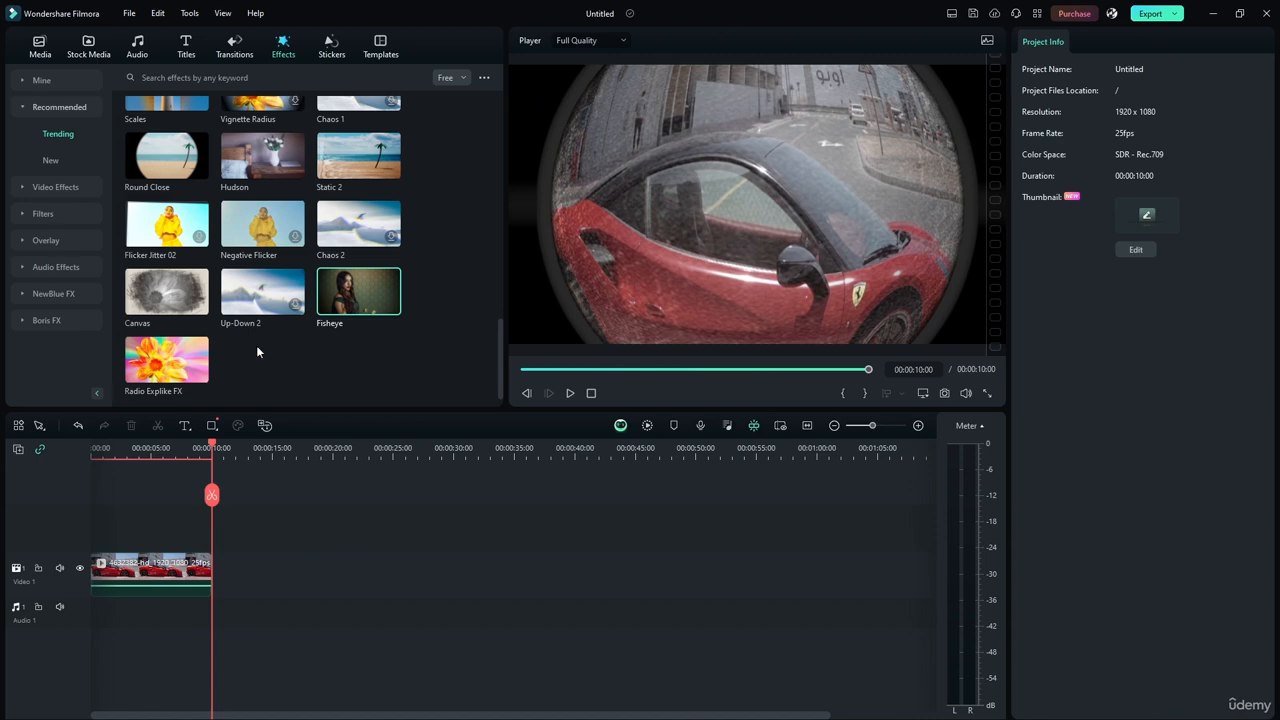
scroll(256, 350, up, 10)
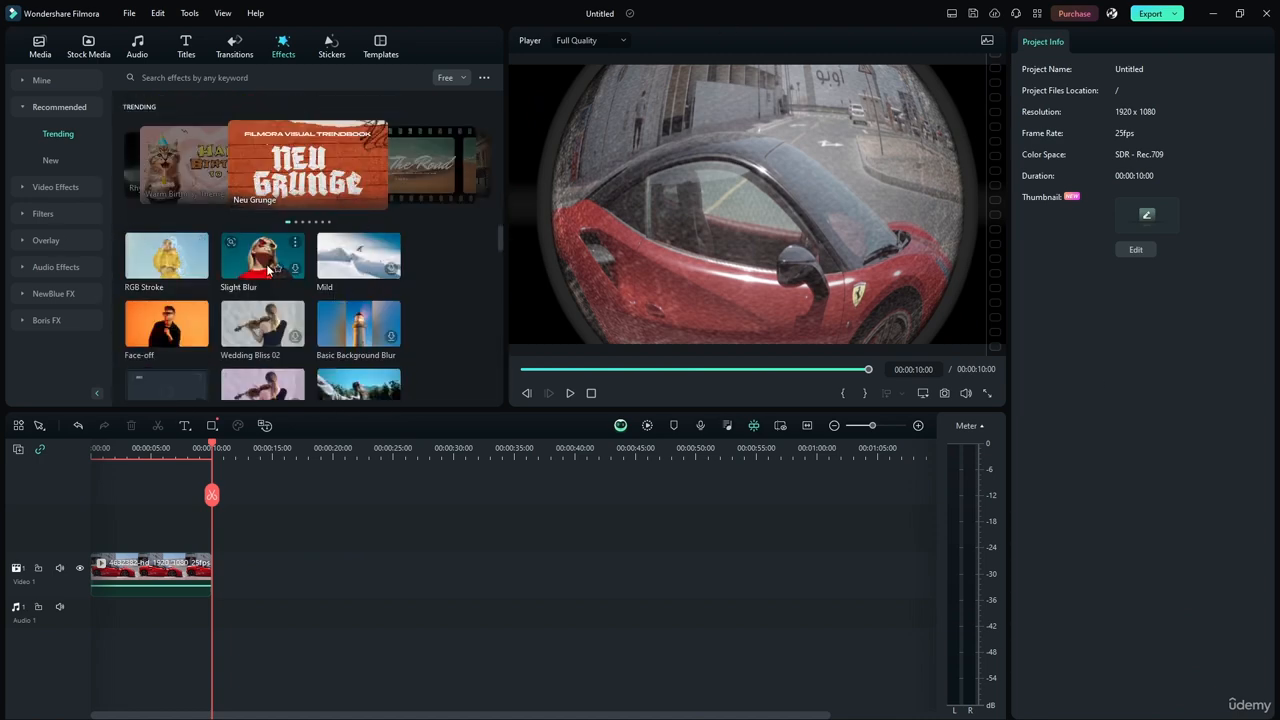
Start downloading the Hit The Road pack from the trending effects banner, and return to the effects library.
click(479, 163)
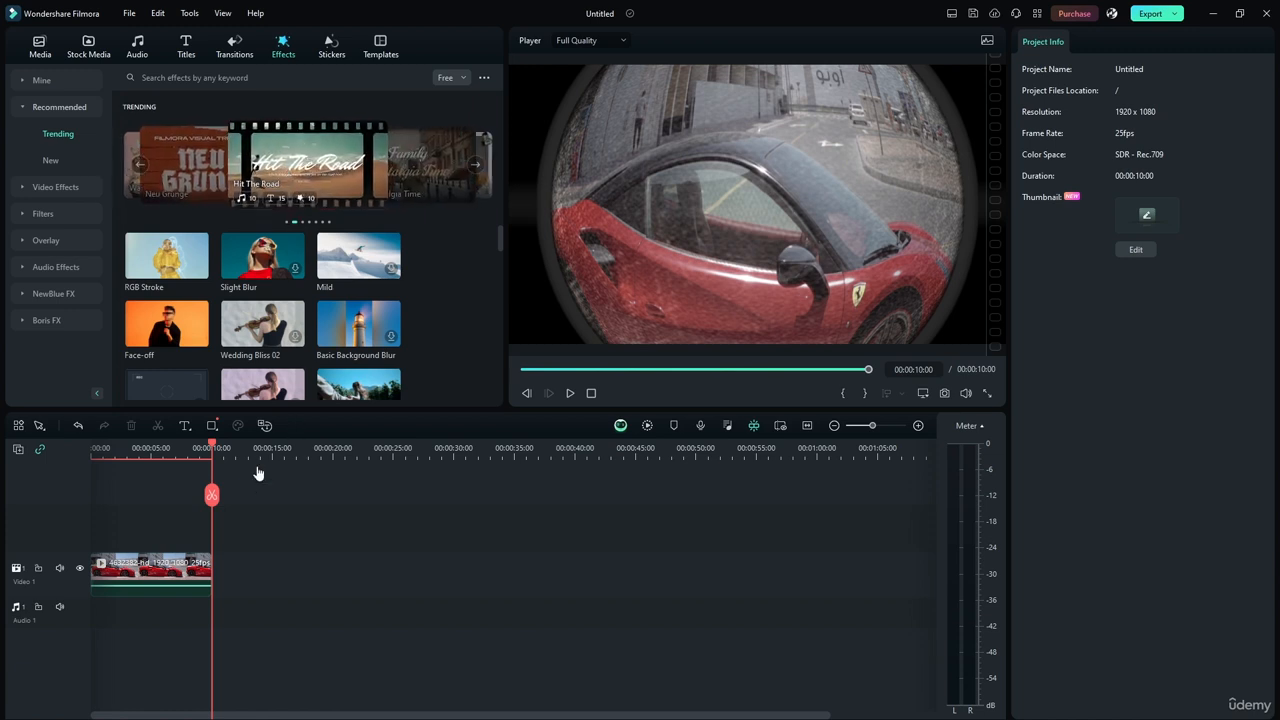
click(287, 150)
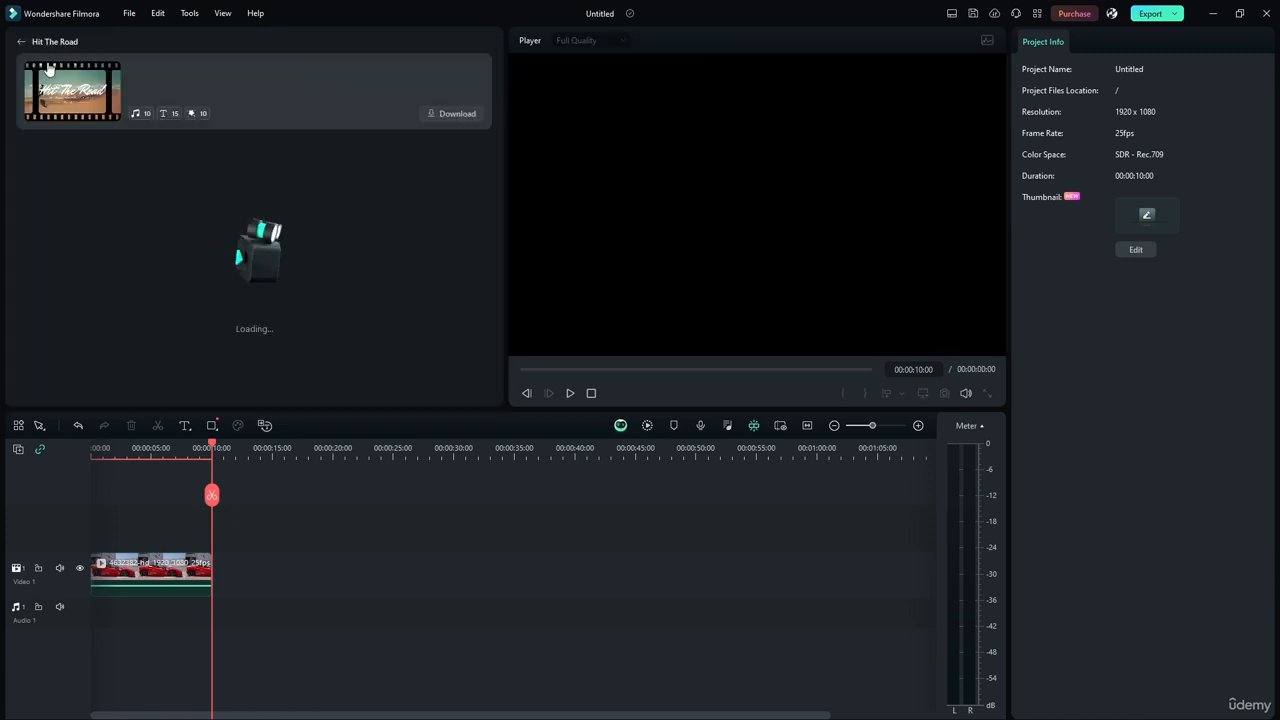
click(450, 114)
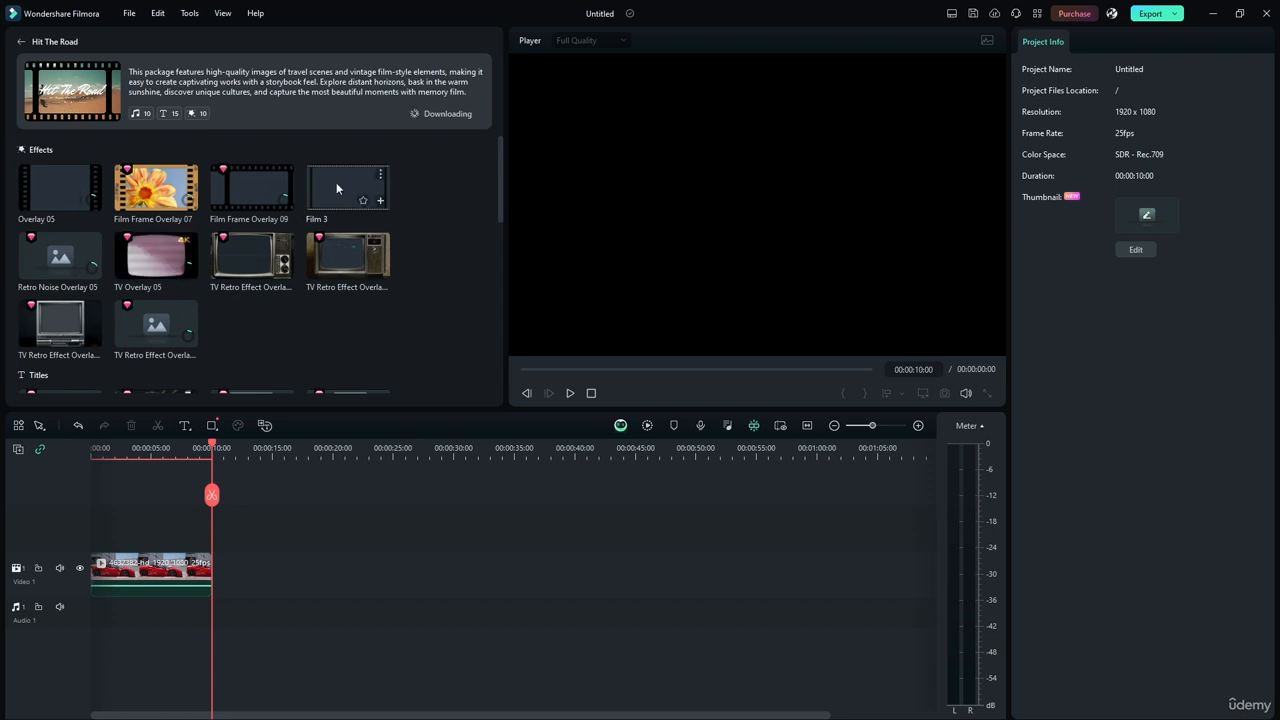
click(20, 41)
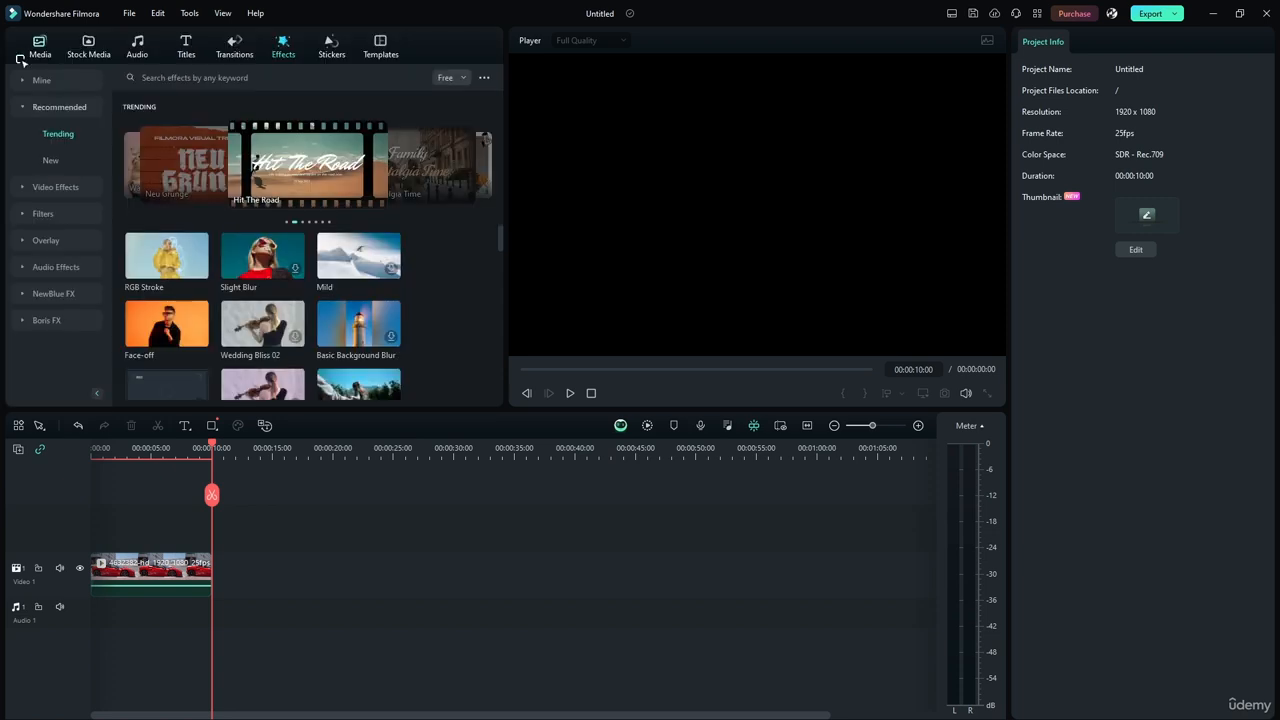
Look through the free trending effects, and filter the list to Paid effects.
scroll(393, 260, down, 2)
scroll(395, 276, down, 10)
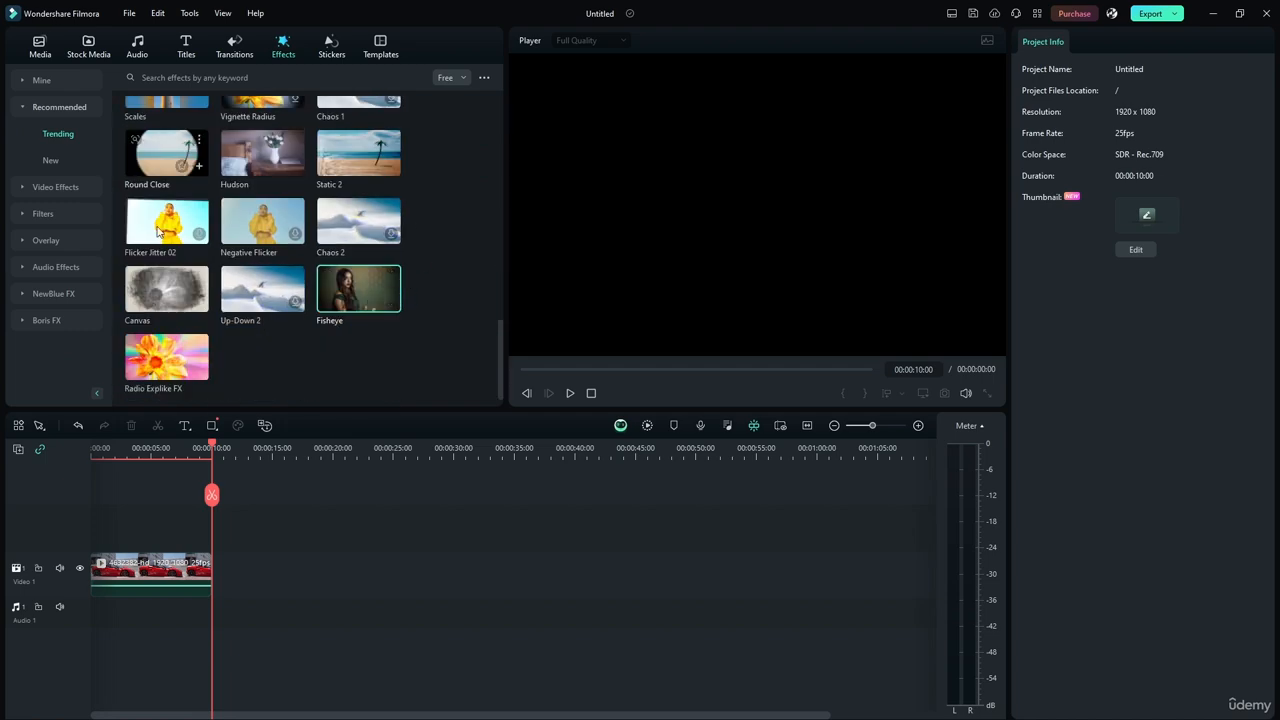
scroll(378, 187, up, 14)
scroll(234, 258, down, 5)
scroll(232, 262, down, 9)
click(452, 78)
click(457, 128)
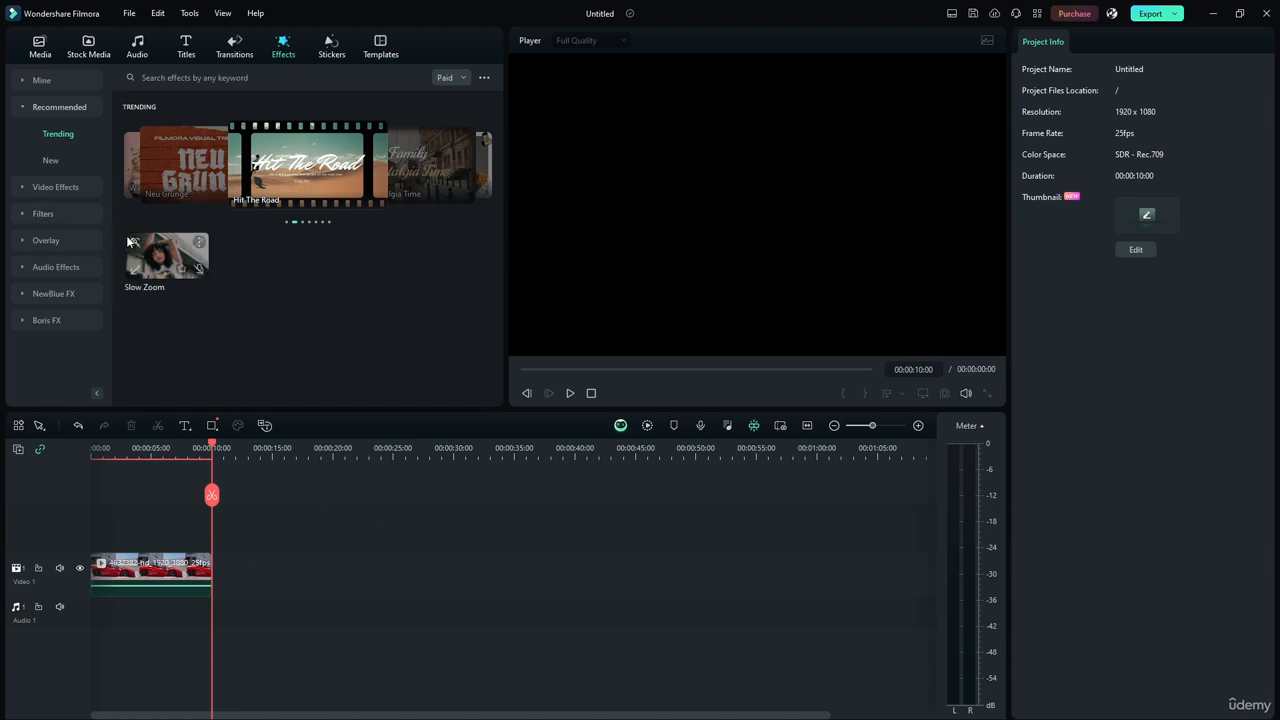
Filter the trending effects to Free, look through them, and select the car clip to show its effect settings.
click(458, 77)
click(458, 77)
click(458, 77)
click(460, 116)
scroll(449, 294, down, 5)
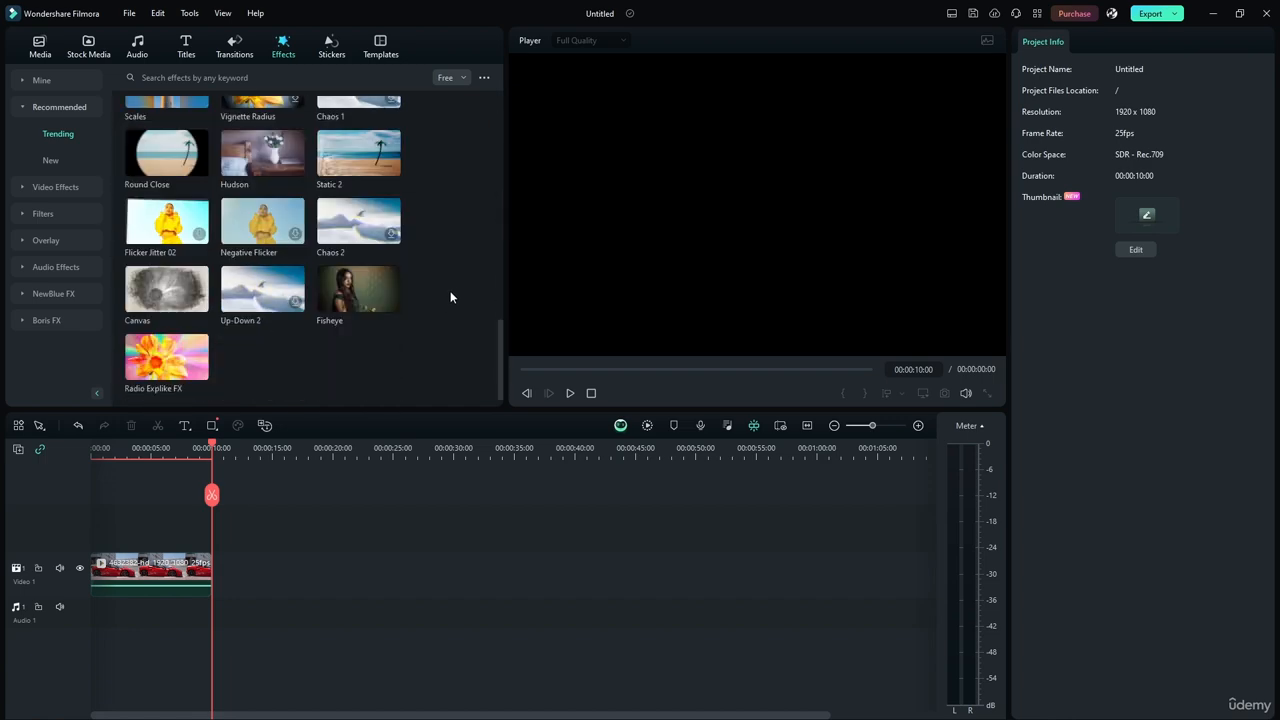
scroll(449, 294, up, 10)
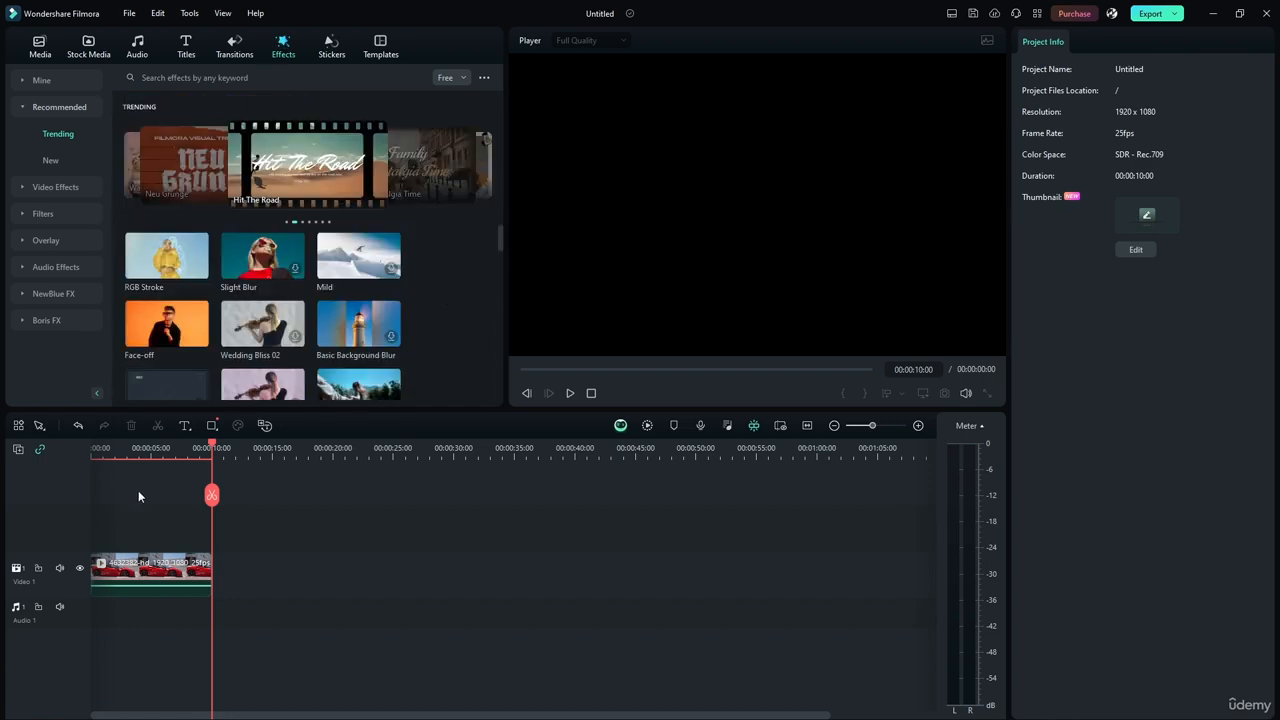
click(196, 578)
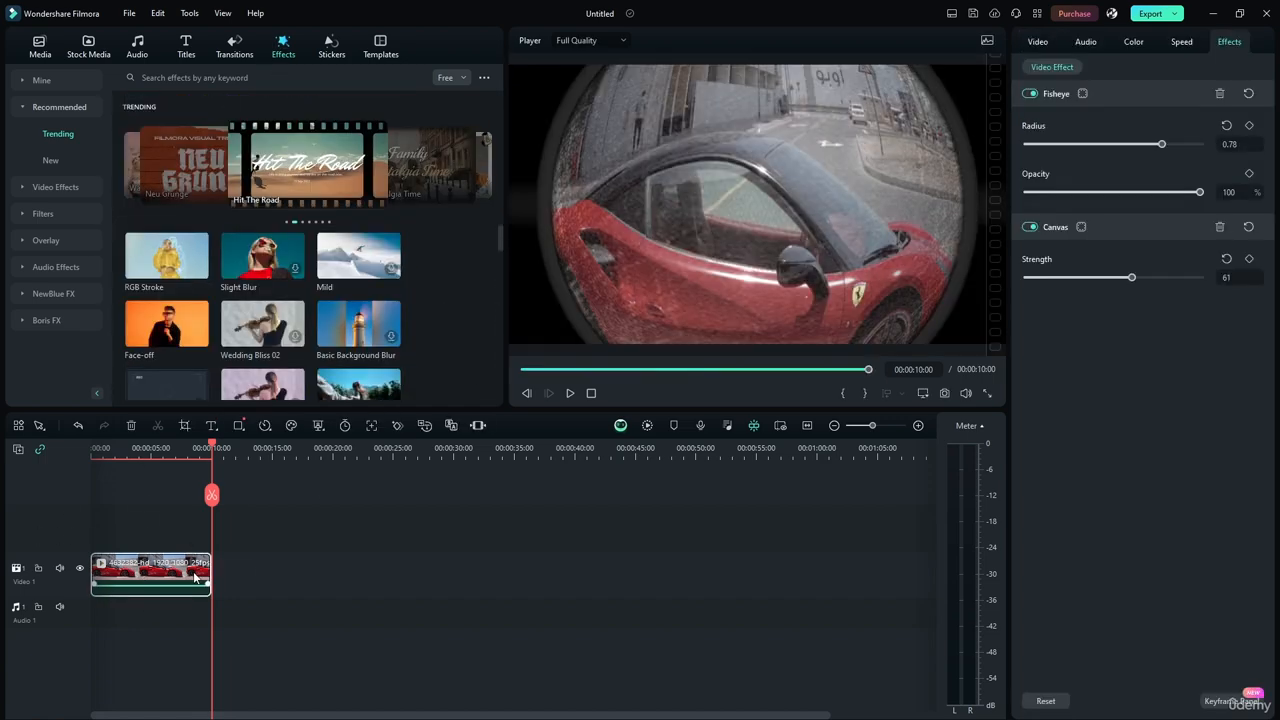